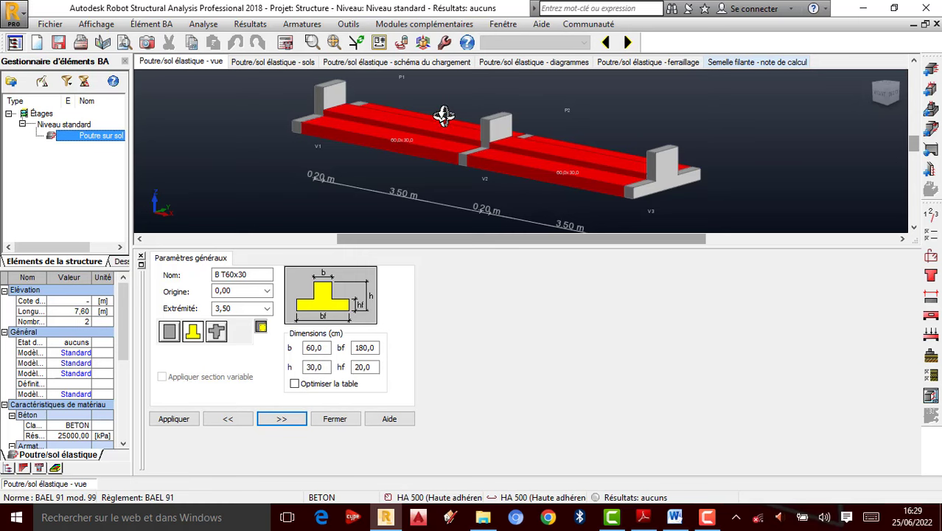
# Switch to the soil report in Adobe Reader, mark the 1,4 kg/cm² admissible stress for foundations from 2,40 m, and return to Robot Structural Analysis.
pyautogui.scroll(3, 443, 115)
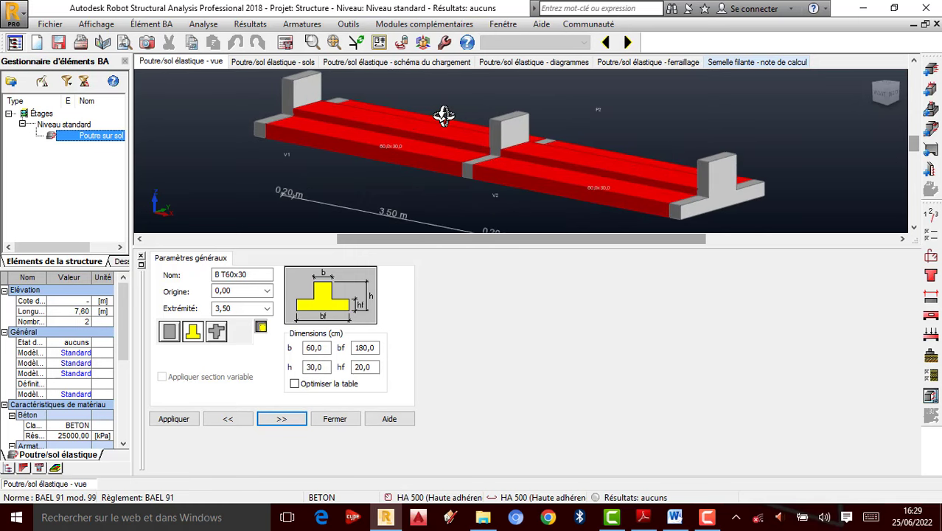
pyautogui.click(643, 517)
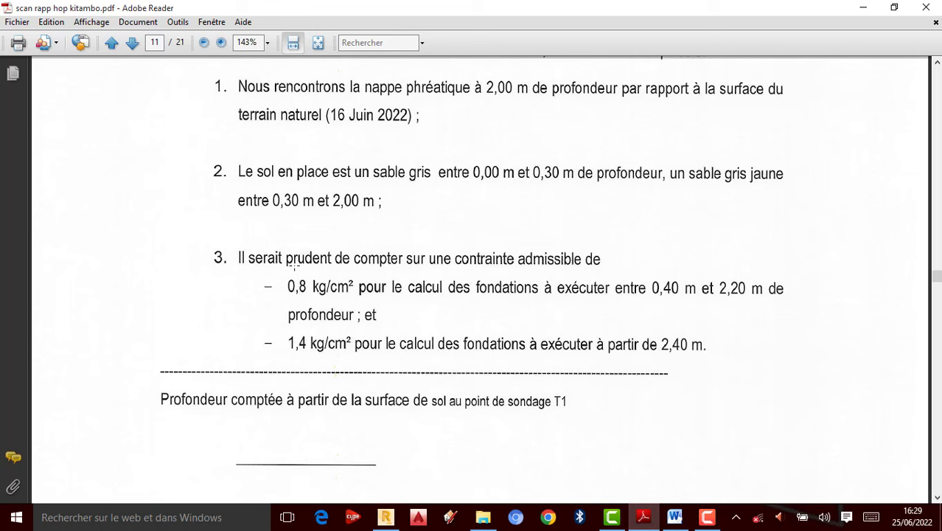
pyautogui.moveTo(287, 330); pyautogui.dragTo(356, 366)
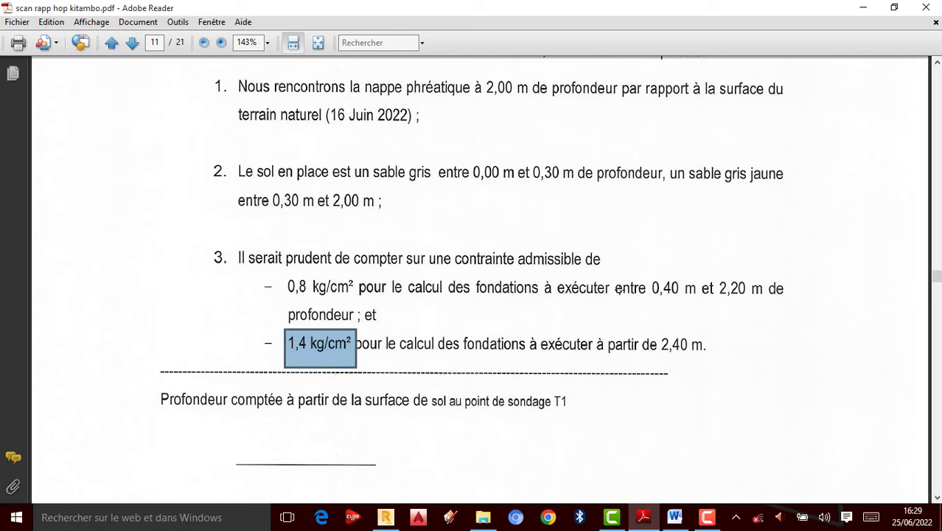
pyautogui.click(385, 517)
pyautogui.moveTo(457, 91); pyautogui.dragTo(469, 128, button='middle')
pyautogui.scroll(-2, 469, 127)
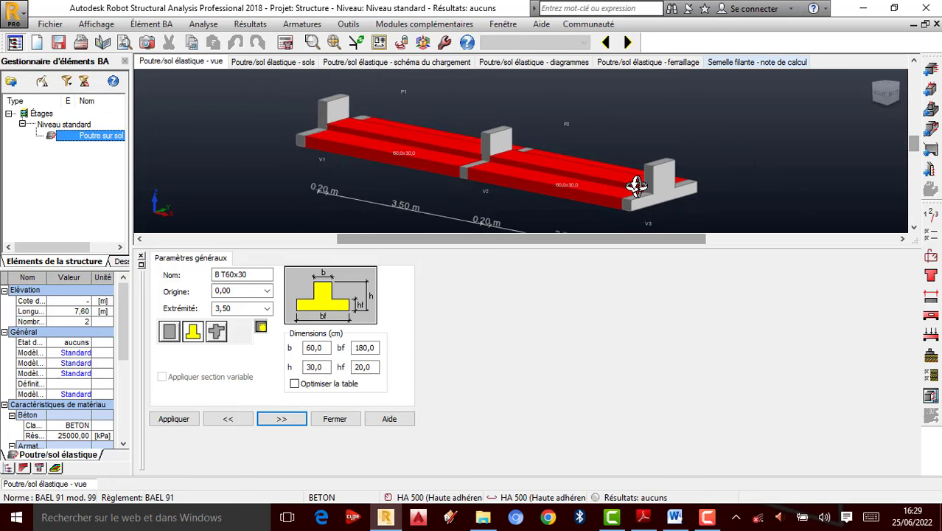
# Create a new reinforced concrete detailing project without saving the current one, and add a beam on elastic soil.
pyautogui.click(52, 24)
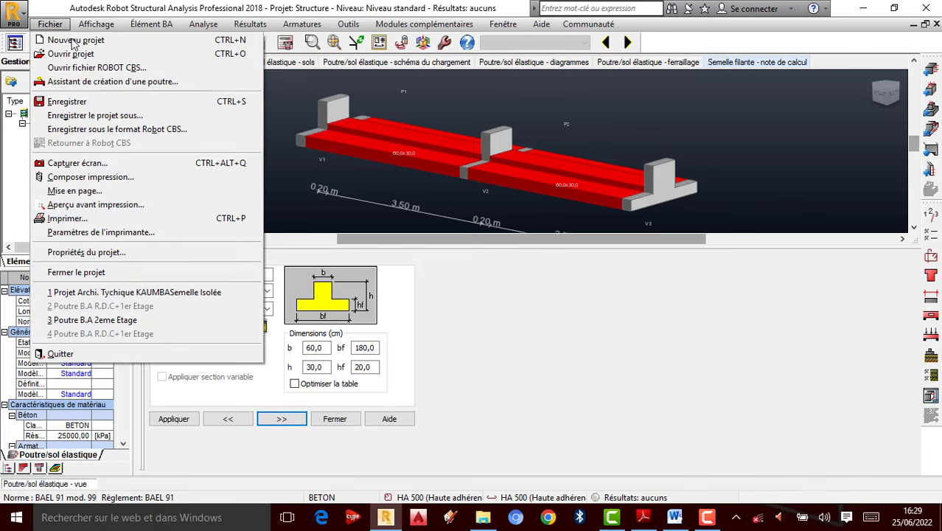
pyautogui.click(76, 42)
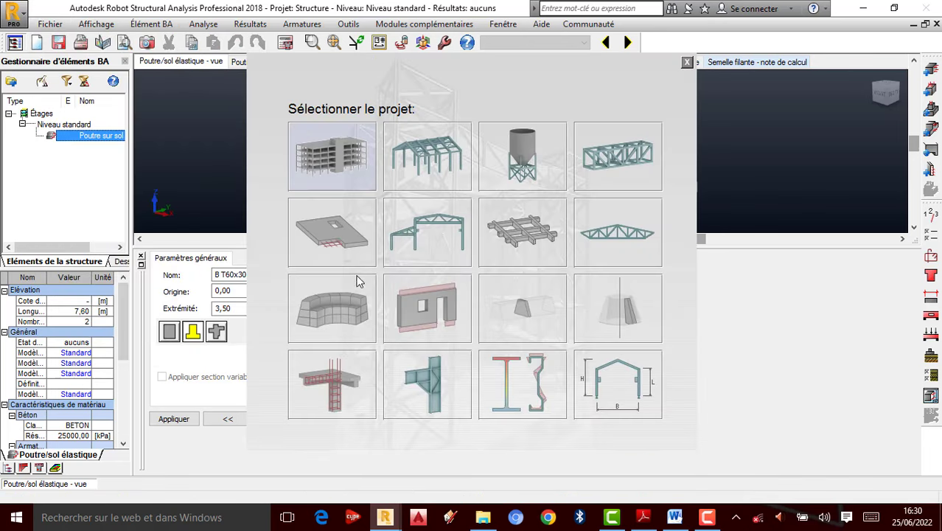
pyautogui.click(321, 396)
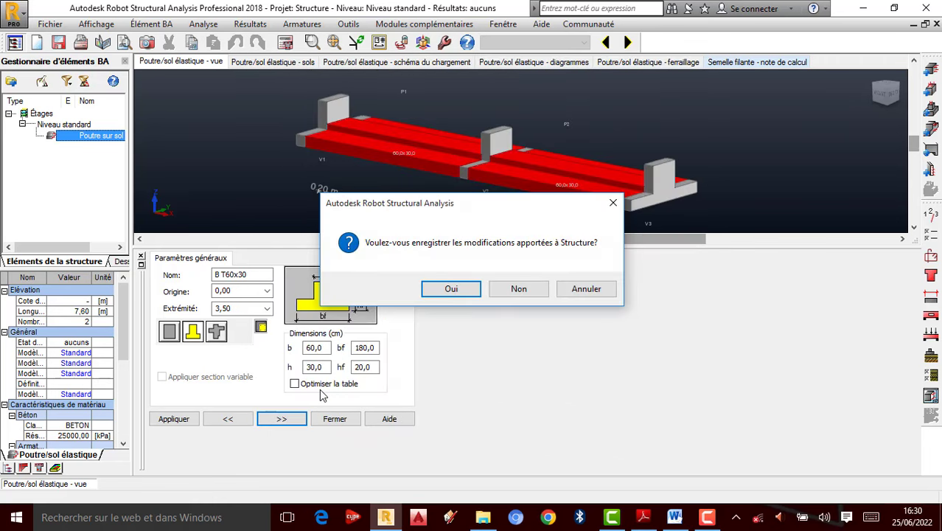
pyautogui.click(521, 291)
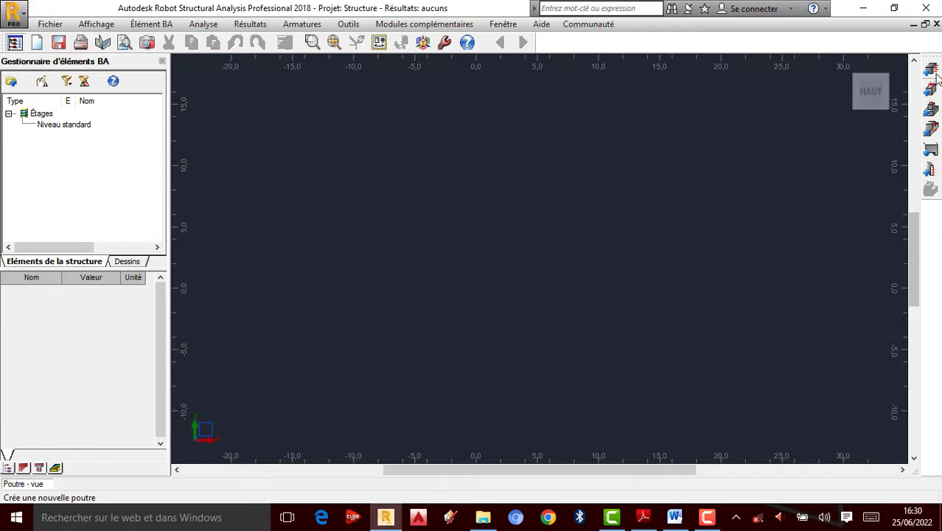
pyautogui.click(931, 130)
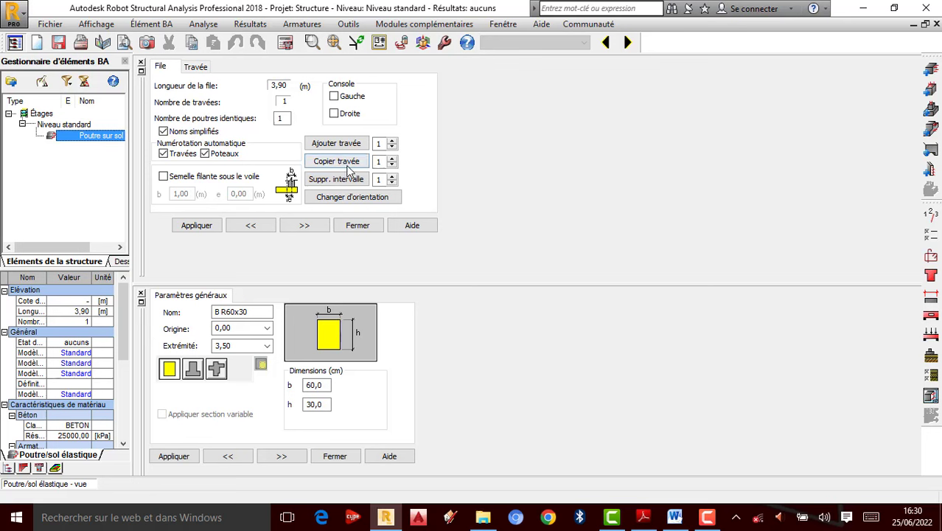
# Set the number of spans to add to 2, apply it and close the beam geometry settings.
pyautogui.click(392, 140)
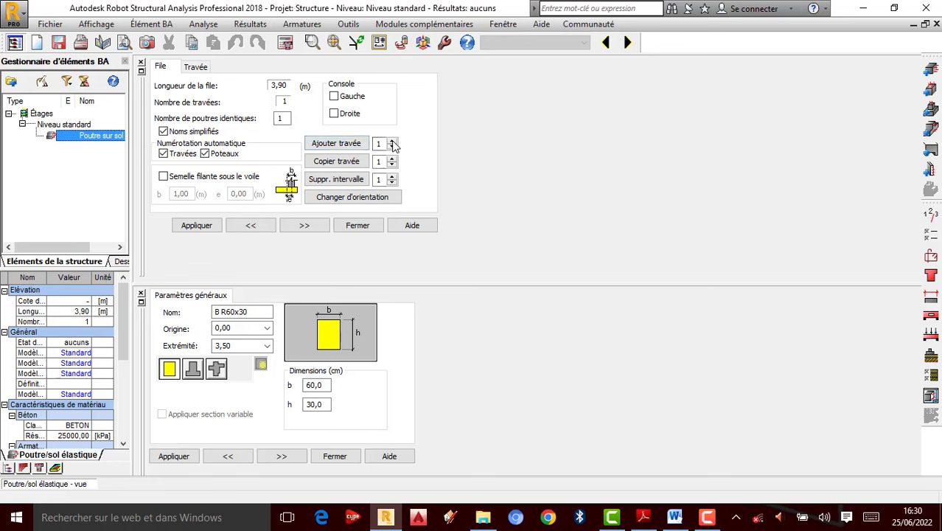
pyautogui.click(204, 229)
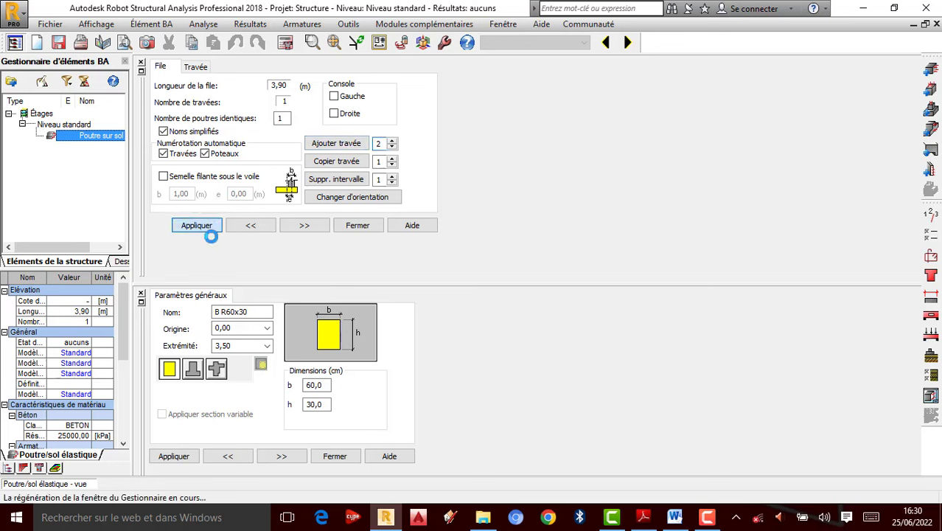
pyautogui.click(142, 64)
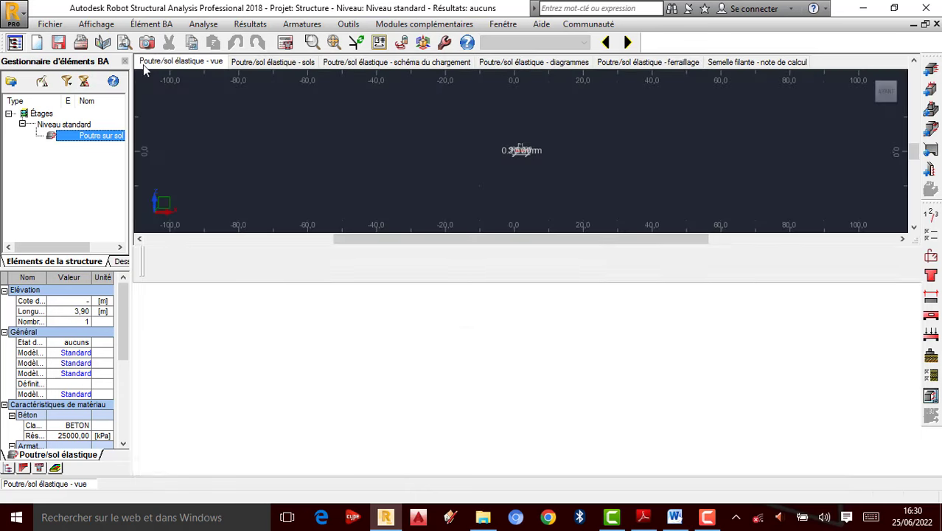
pyautogui.scroll(2, 493, 161)
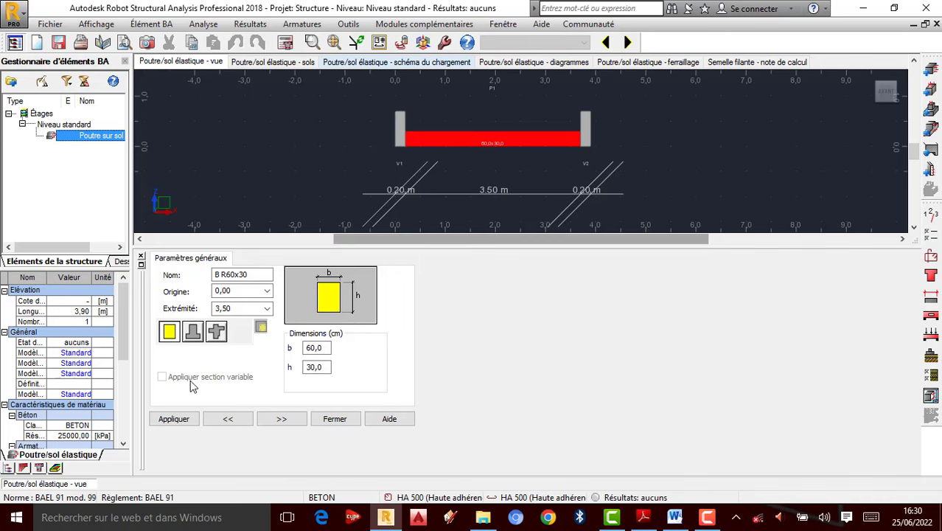
# Give the span an inverted T section with b 60, h 30, bf 180 and hf 20 cm, and show it in 3D.
pyautogui.click(193, 332)
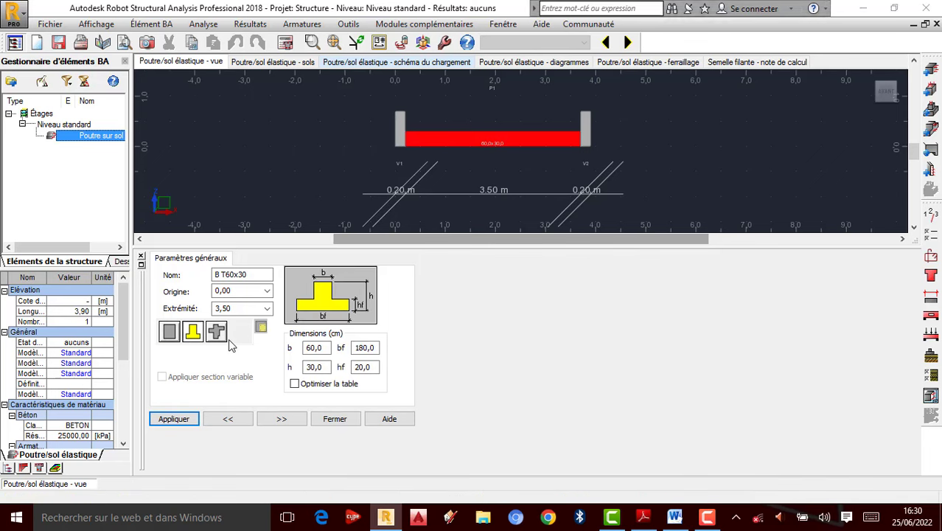
pyautogui.click(885, 10)
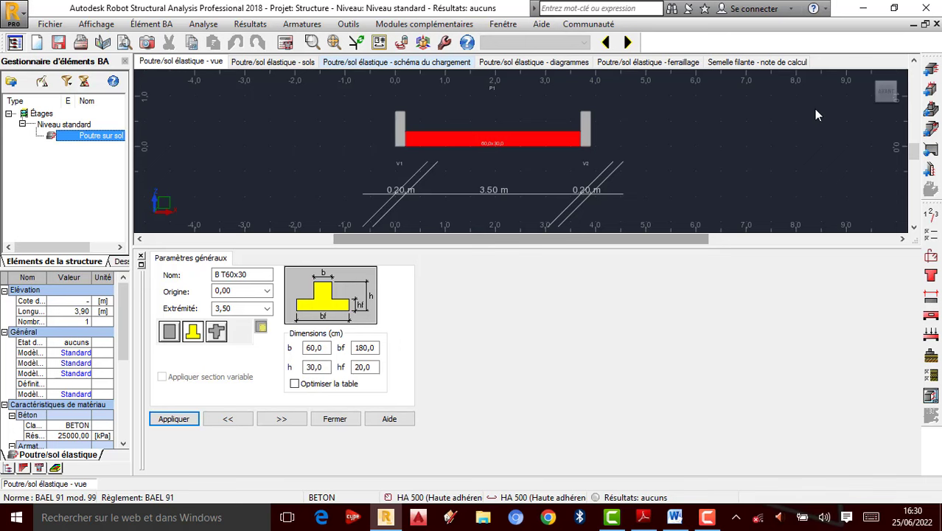
pyautogui.click(168, 420)
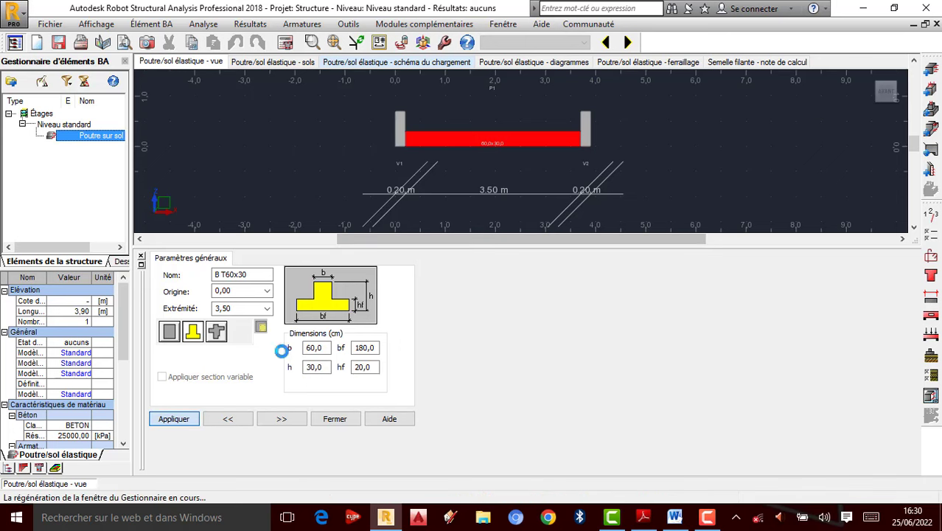
pyautogui.click(871, 77)
pyautogui.moveTo(640, 135)
pyautogui.keyDown('shift'); pyautogui.mouseDown(button='middle')
pyautogui.moveTo(532, 150)
pyautogui.moveTo(572, 126)
pyautogui.moveTo(546, 126)
pyautogui.mouseUp(button='middle'); pyautogui.keyUp('shift')
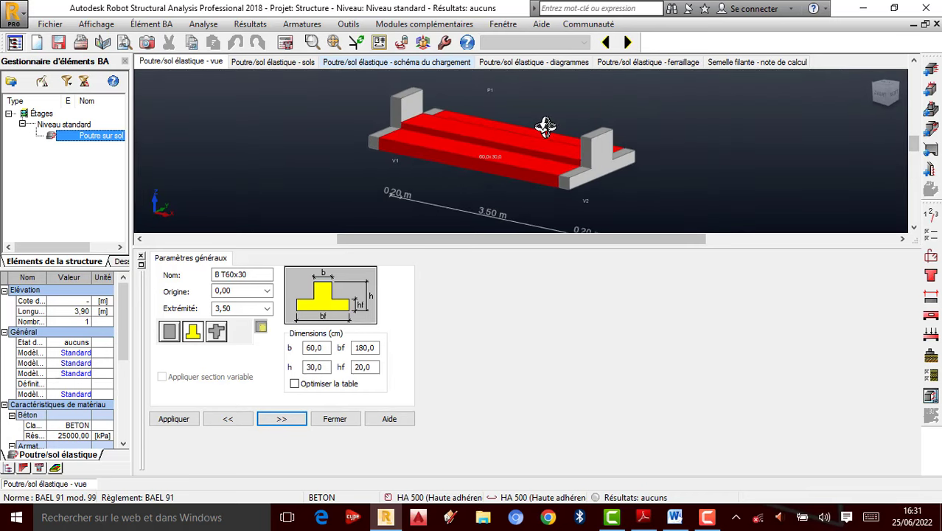
# Add two spans to the ground beam and close the geometry settings.
pyautogui.click(931, 308)
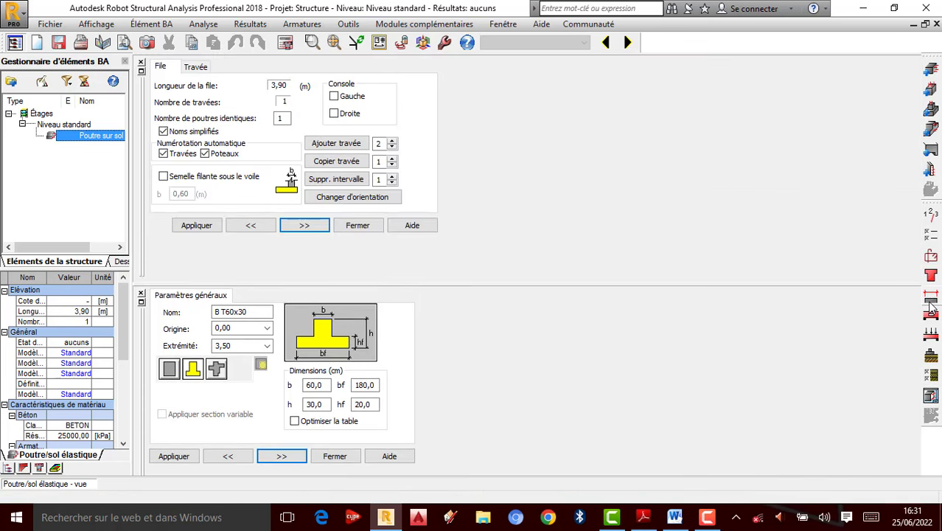
pyautogui.click(350, 145)
pyautogui.click(141, 62)
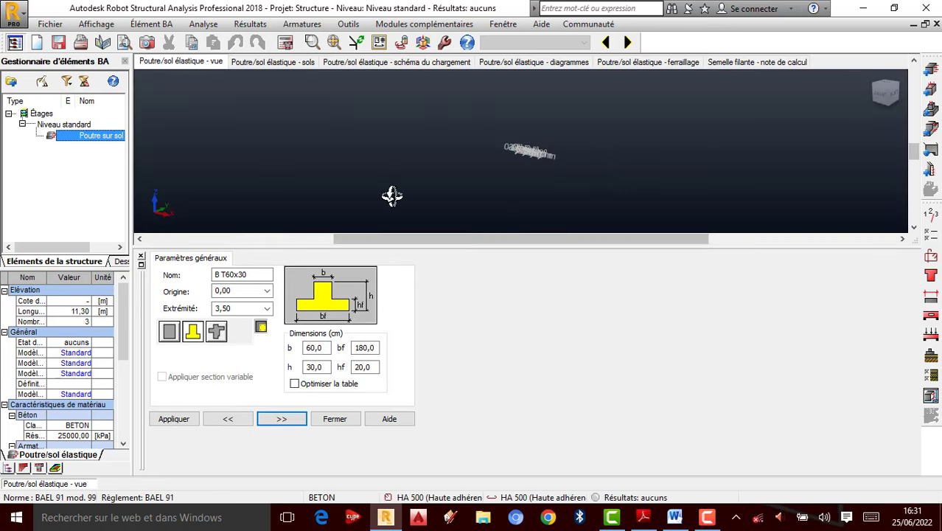
pyautogui.scroll(5, 526, 153)
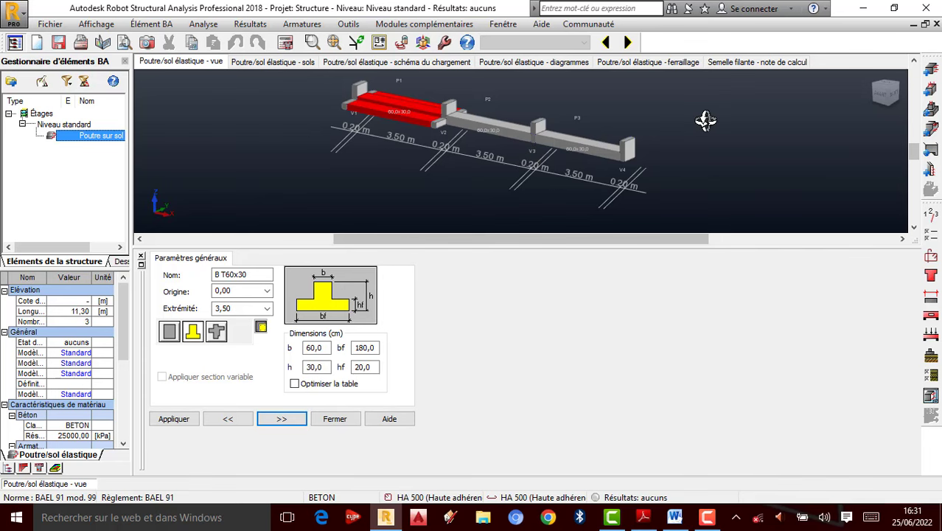
# Delete the third span of the ground beam, between supports V3 and V4.
pyautogui.rightClick(630, 121)
pyautogui.click(669, 130)
pyautogui.click(586, 146)
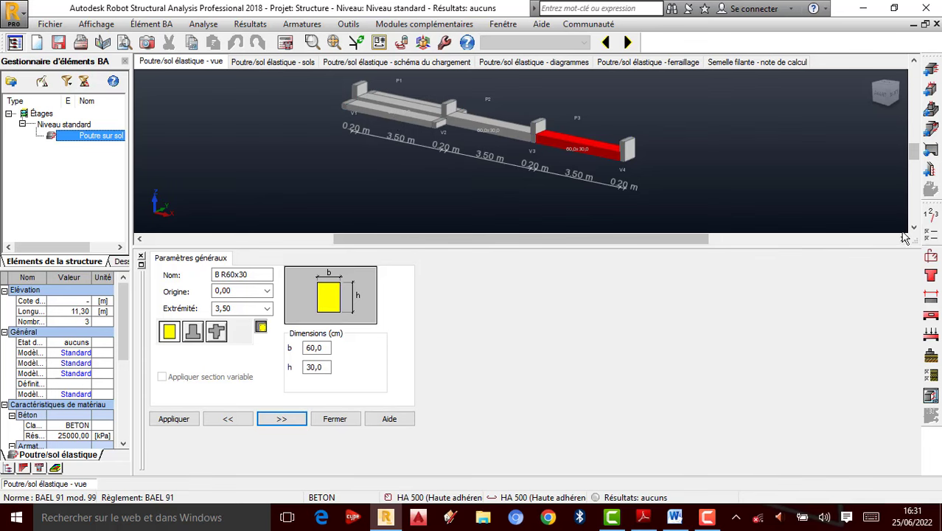
pyautogui.click(932, 303)
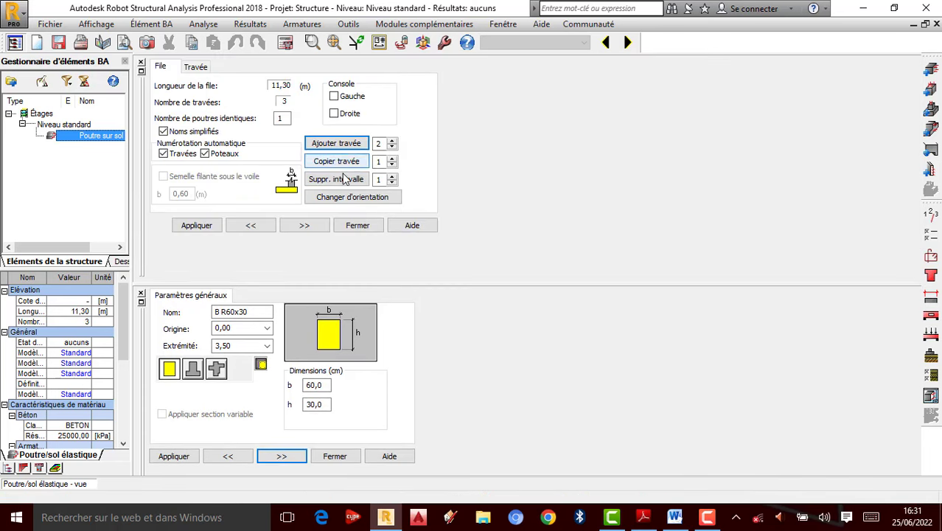
pyautogui.click(343, 179)
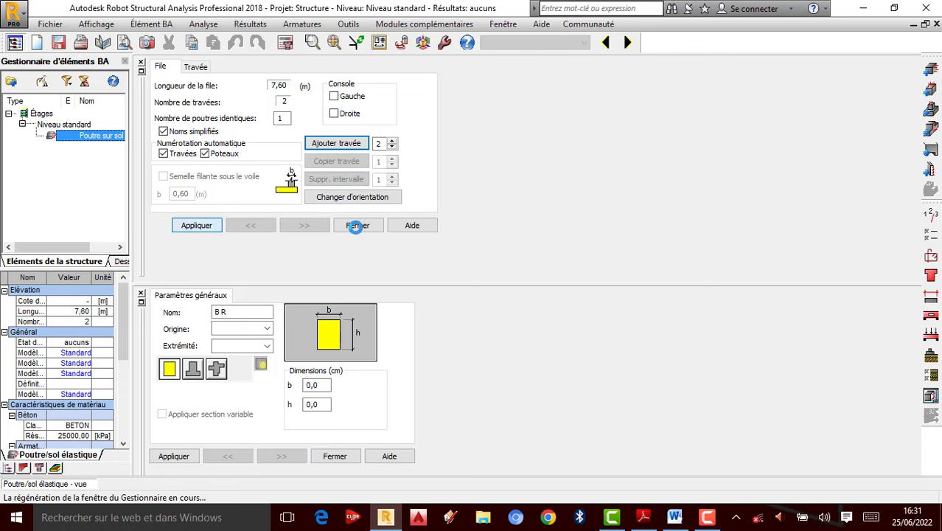
pyautogui.click(358, 226)
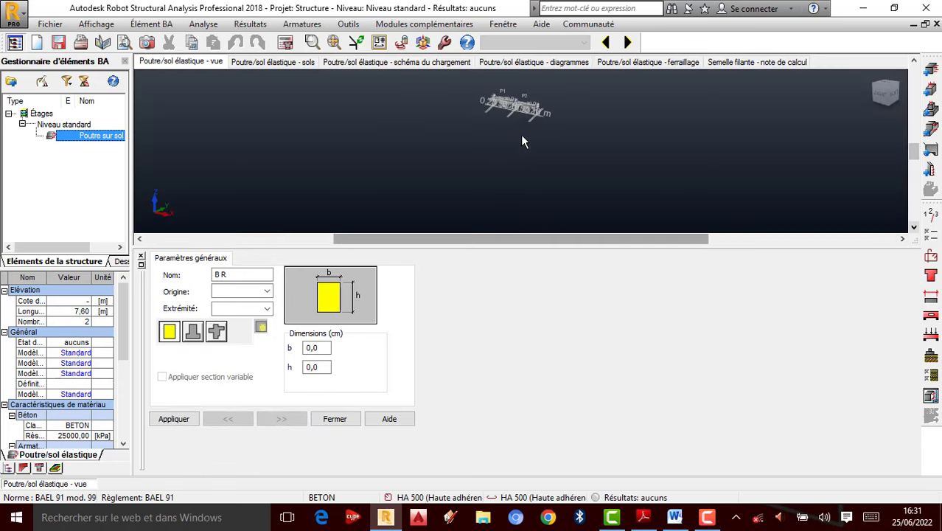
# Apply the inverted T section with bf 180 and hf 20 cm to the second span, and select both spans.
pyautogui.scroll(-3, 521, 134)
pyautogui.scroll(10, 524, 102)
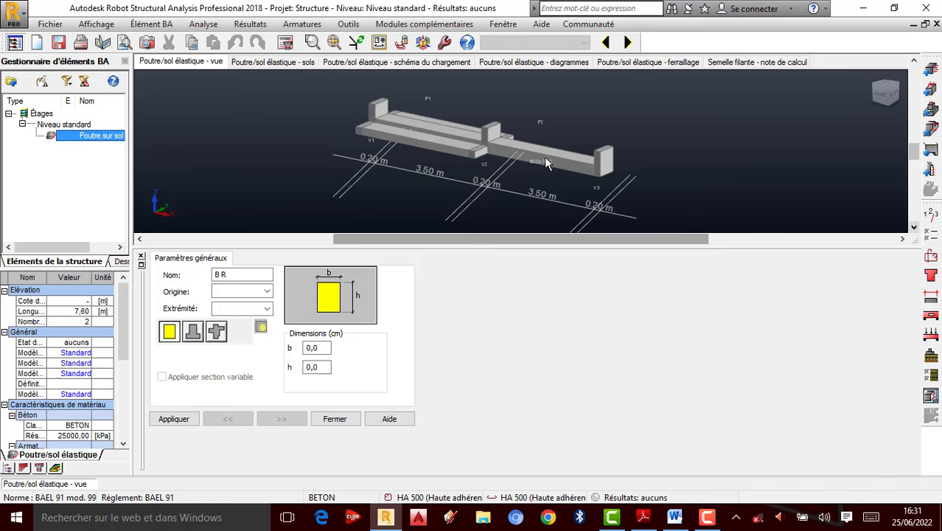
pyautogui.click(546, 162)
pyautogui.click(193, 331)
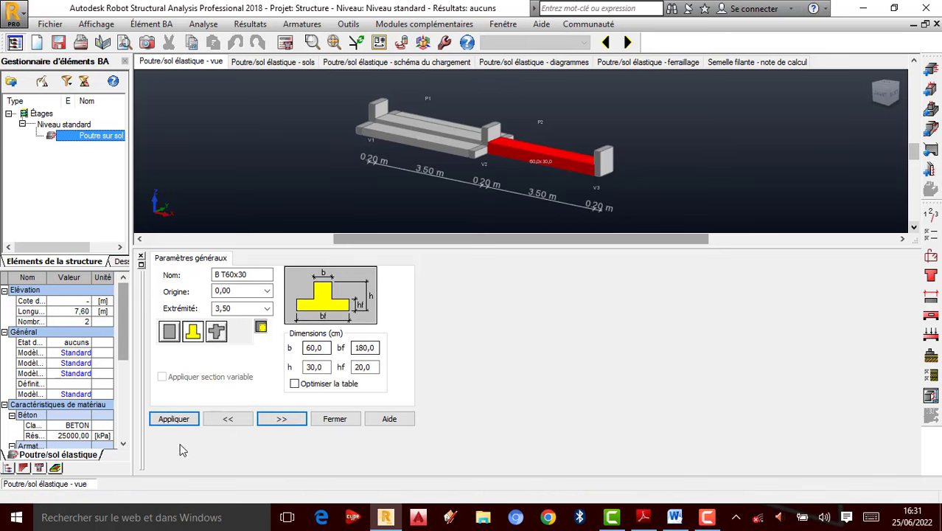
pyautogui.click(174, 419)
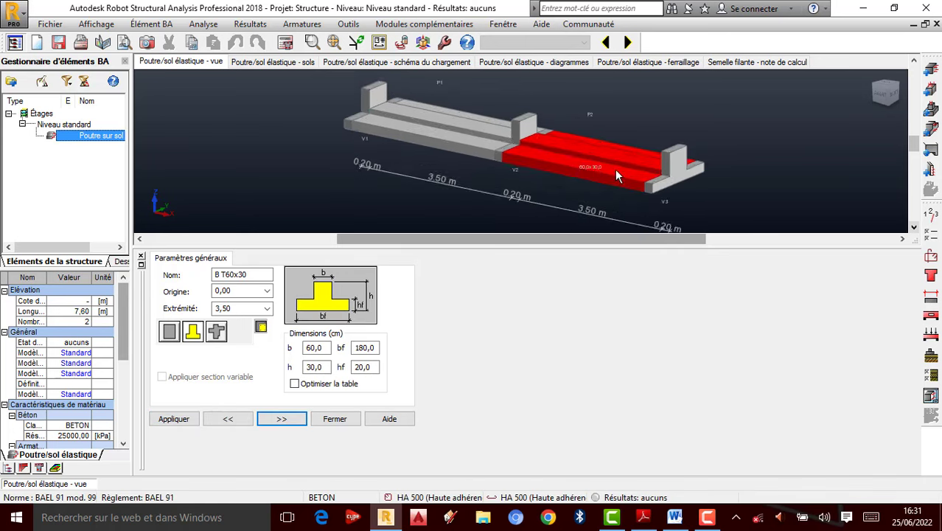
pyautogui.click(758, 209)
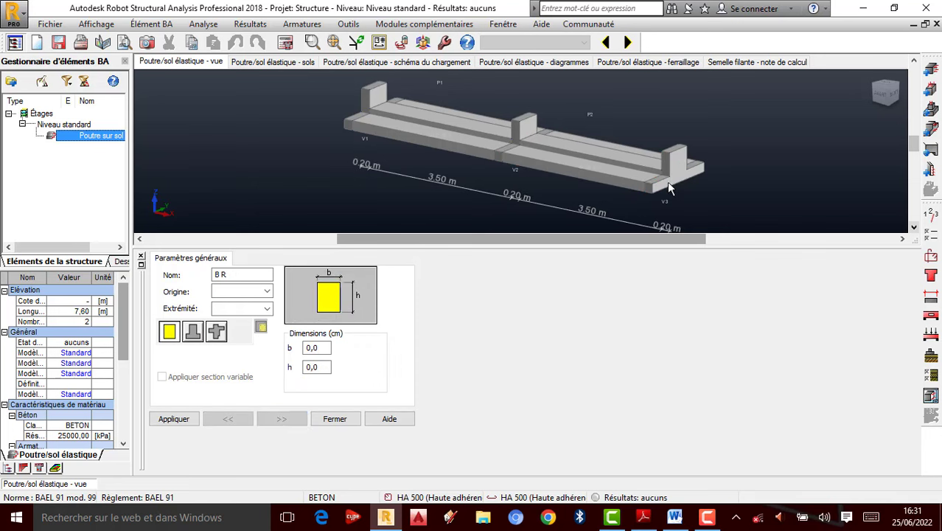
pyautogui.click(481, 137)
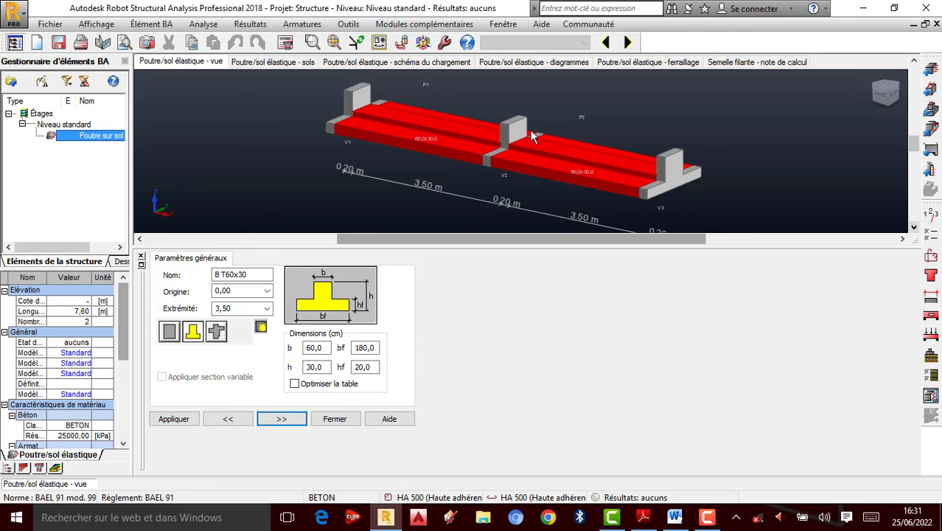
pyautogui.scroll(-1, 499, 123)
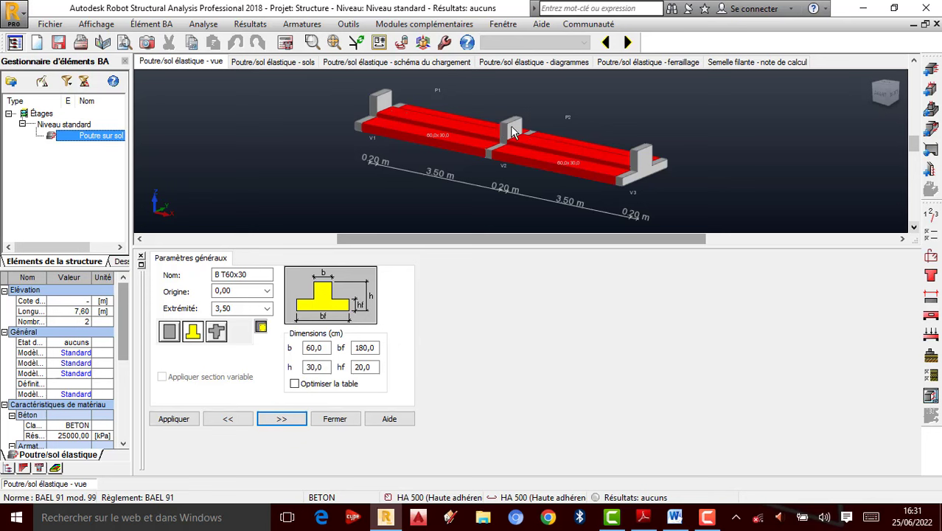
pyautogui.scroll(2, 514, 133)
pyautogui.scroll(2, 530, 101)
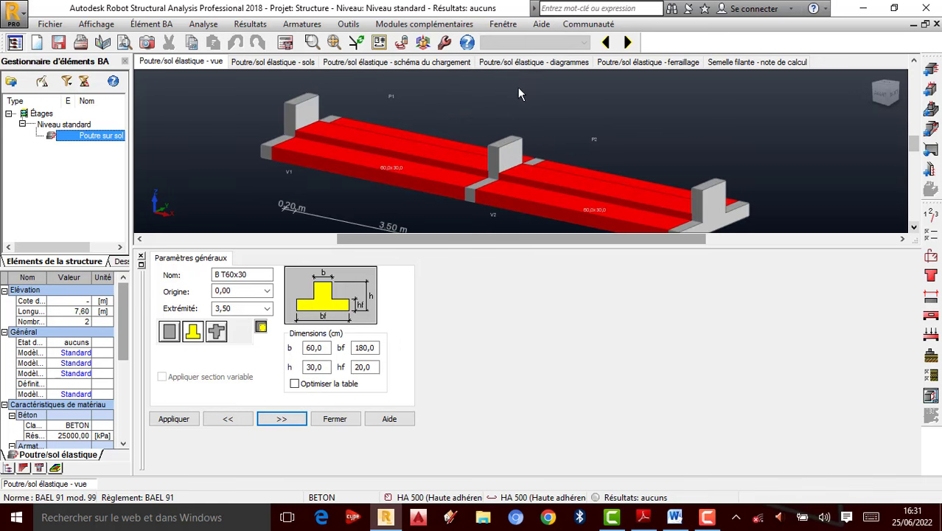
pyautogui.scroll(-1, 519, 94)
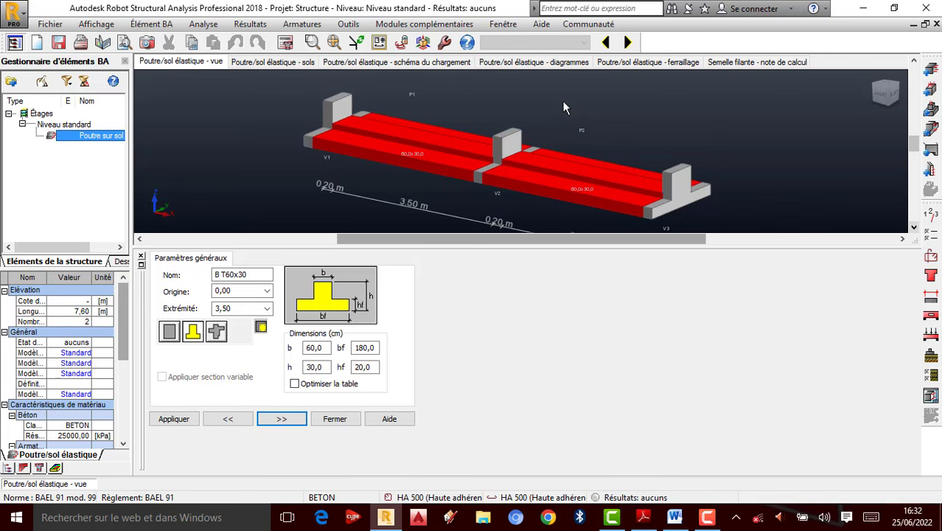
pyautogui.scroll(3, 562, 168)
pyautogui.scroll(-3, 558, 160)
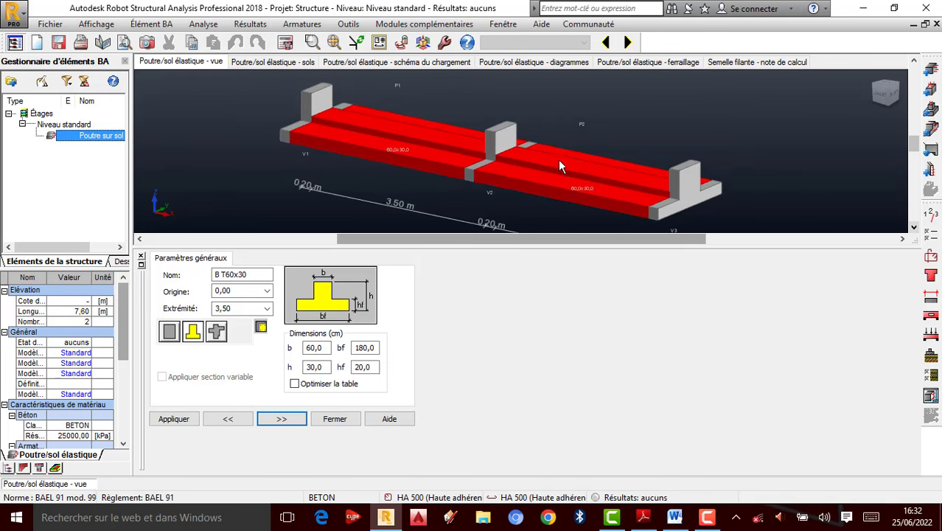
pyautogui.scroll(2, 412, 131)
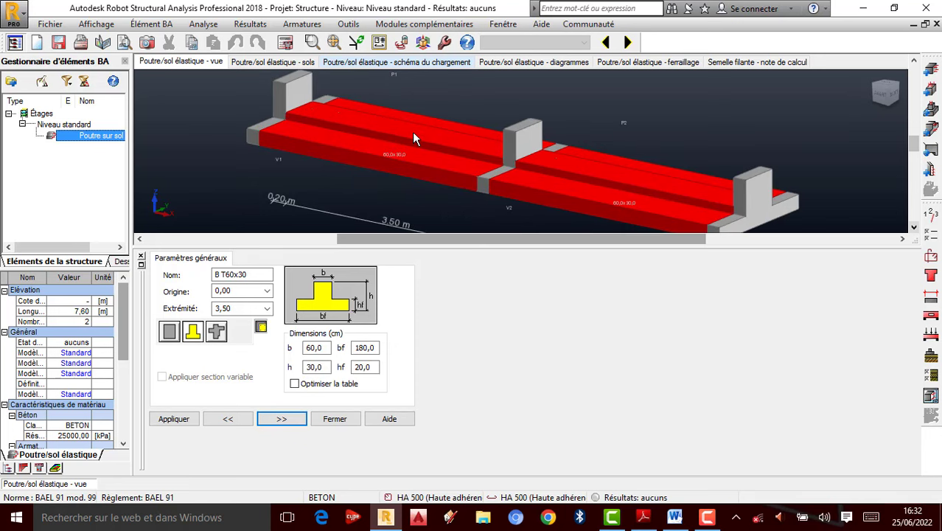
pyautogui.scroll(-2, 413, 139)
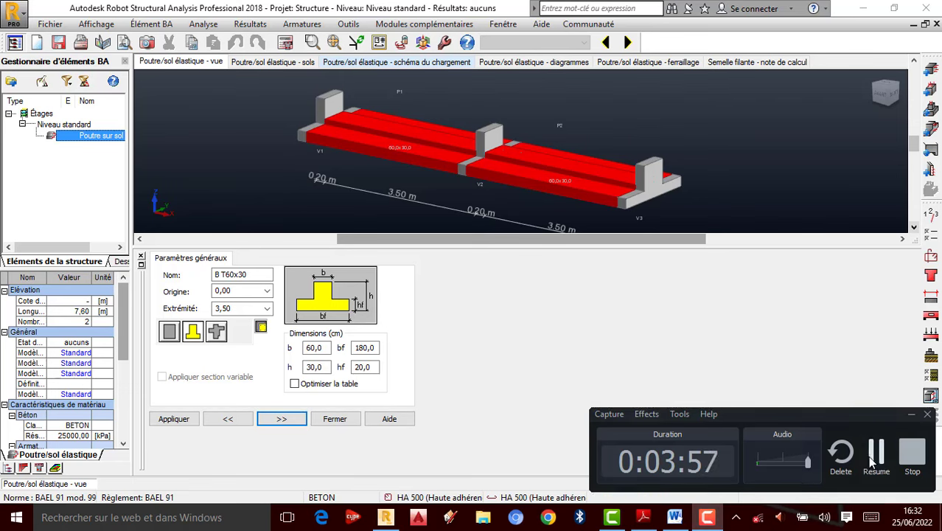
pyautogui.scroll(2, 576, 168)
pyautogui.scroll(-1, 577, 170)
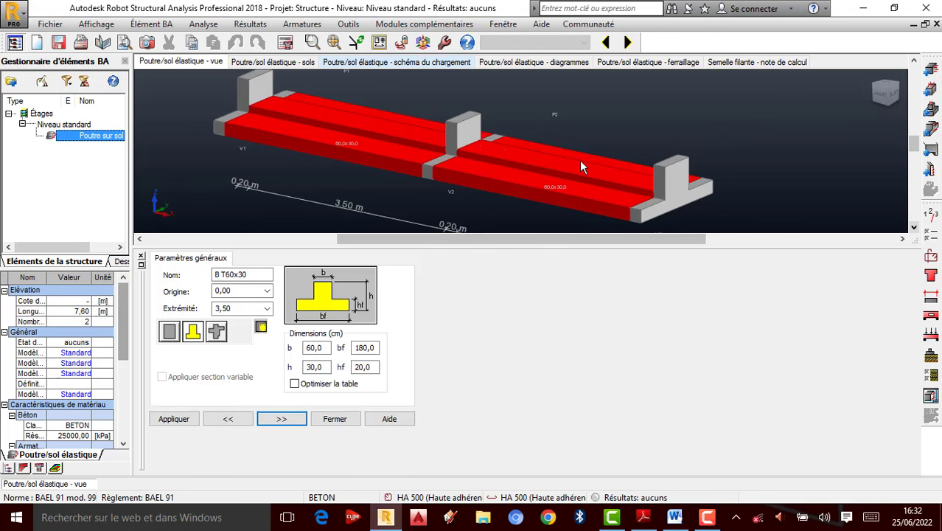
pyautogui.scroll(-3, 567, 164)
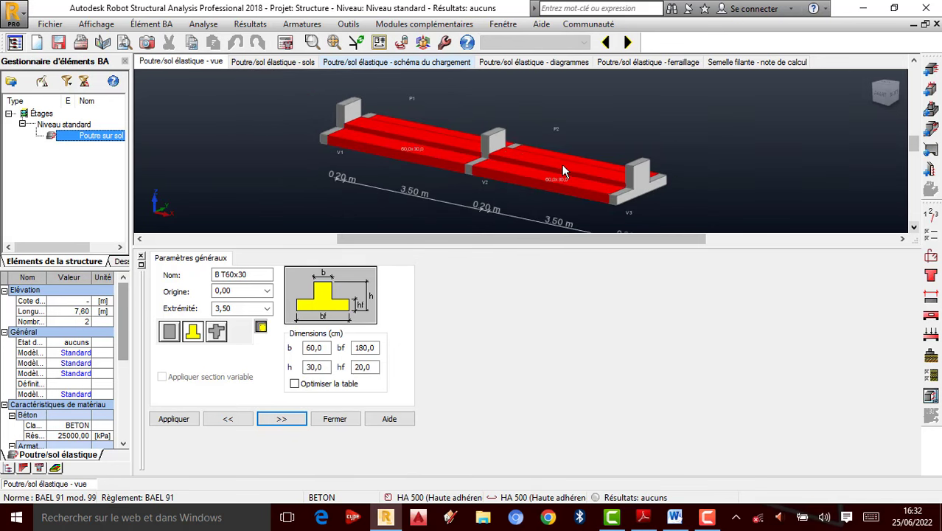
pyautogui.scroll(2, 416, 148)
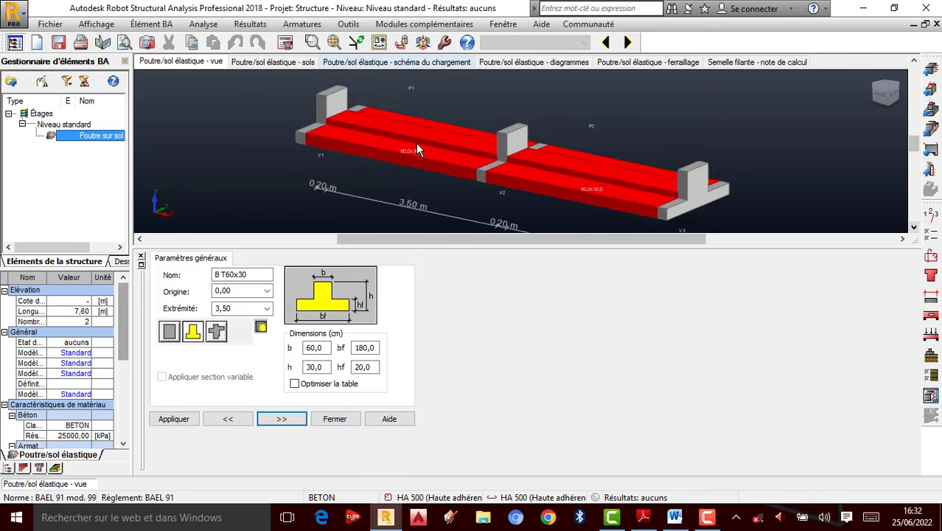
pyautogui.scroll(-1, 416, 149)
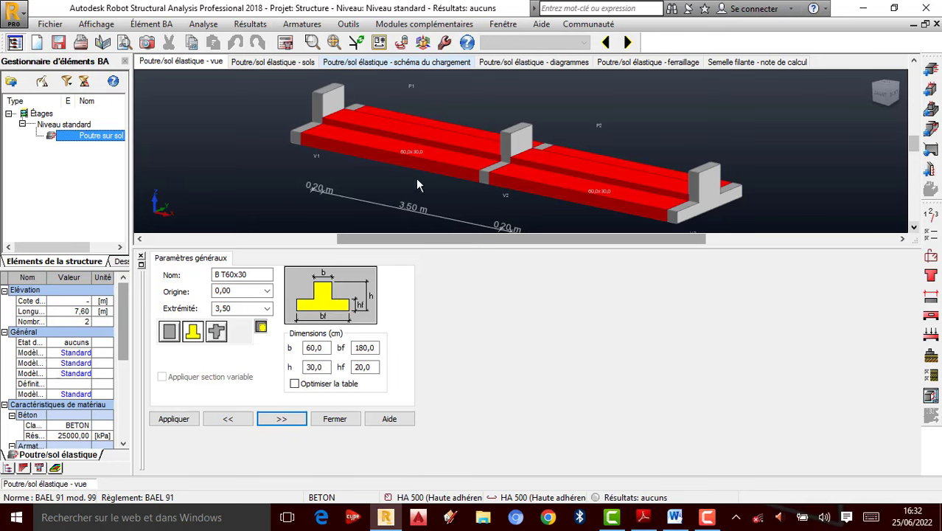
# Try an inverted T section with b 40 and h 20 cm on the first span.
pyautogui.click(329, 352)
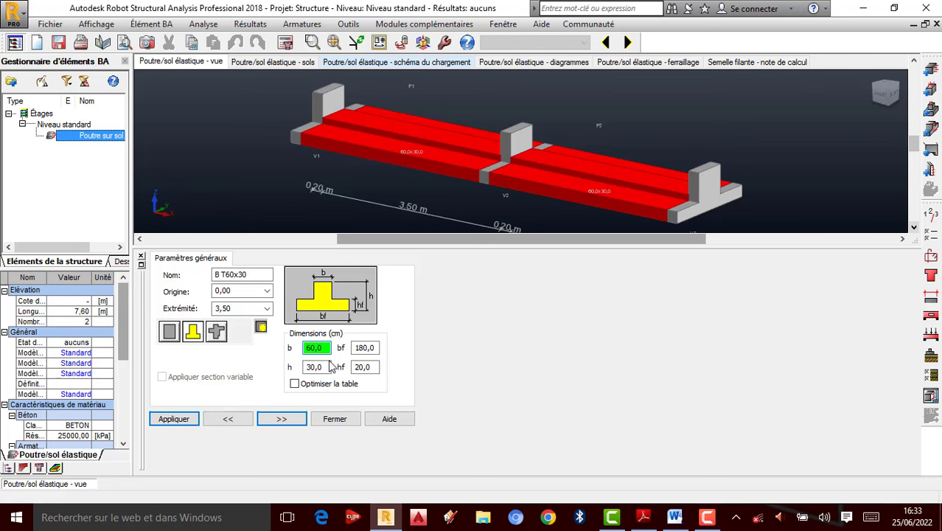
pyautogui.moveTo(325, 348); pyautogui.dragTo(294, 348)
pyautogui.write('40')
pyautogui.click(324, 368)
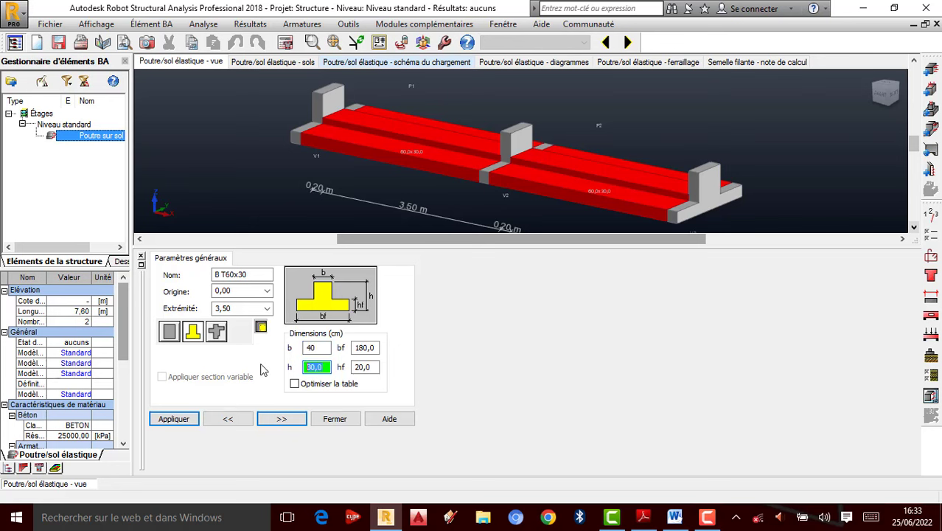
pyautogui.click(175, 418)
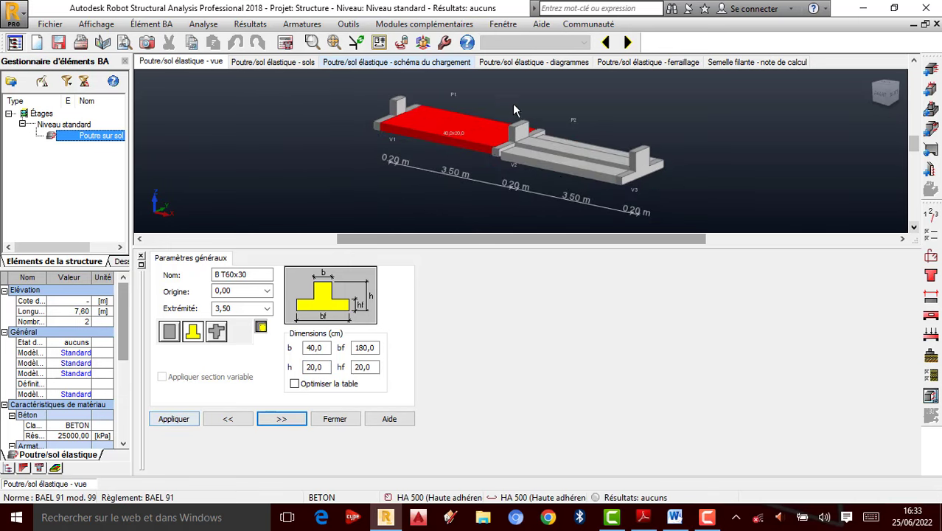
pyautogui.scroll(1, 510, 107)
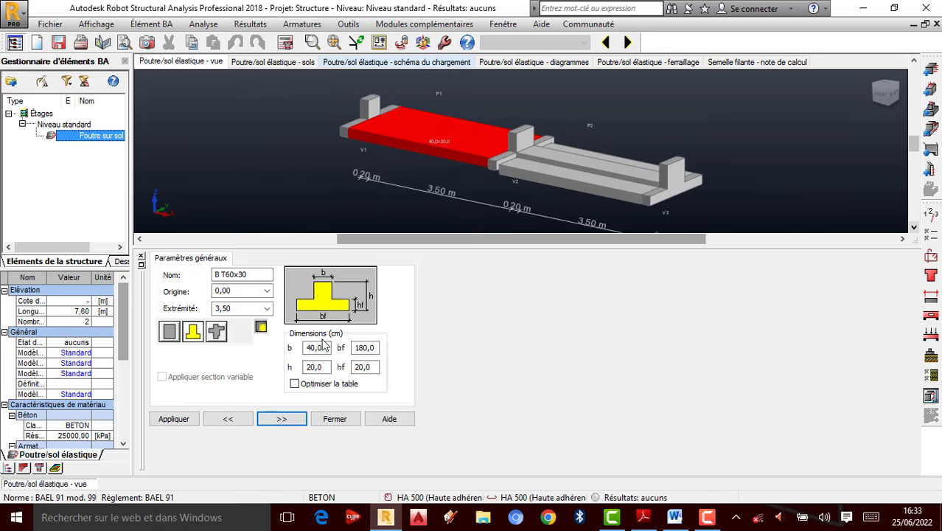
# Restore the first span's section to b 60 and h 30 cm and close the section settings.
pyautogui.doubleClick(321, 347)
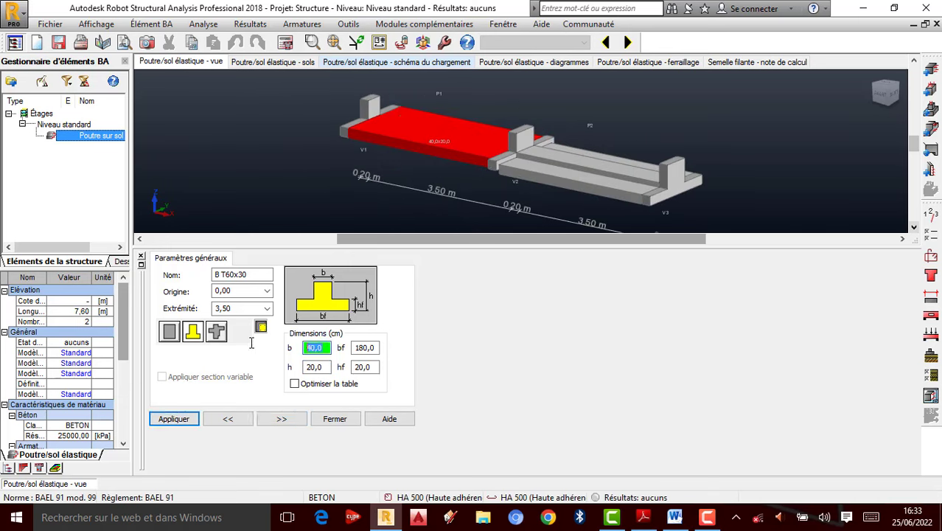
pyautogui.doubleClick(310, 368)
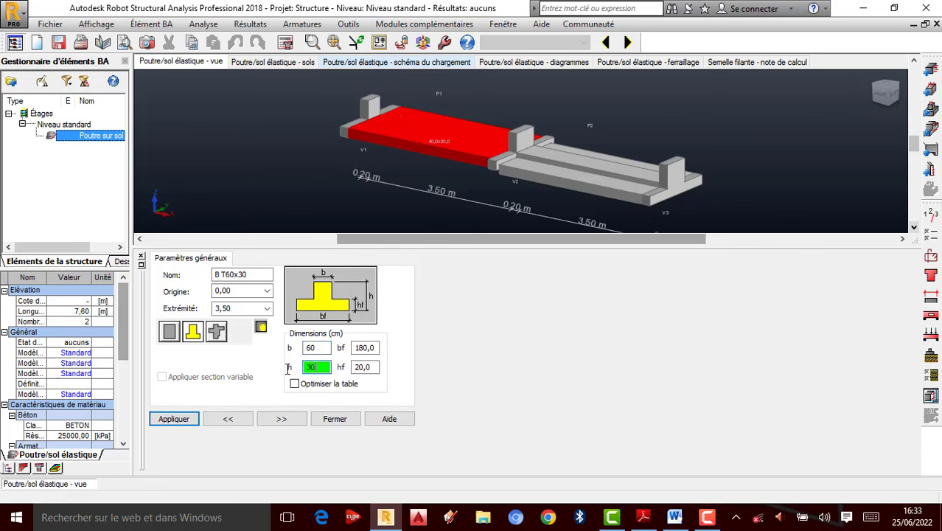
pyautogui.click(183, 419)
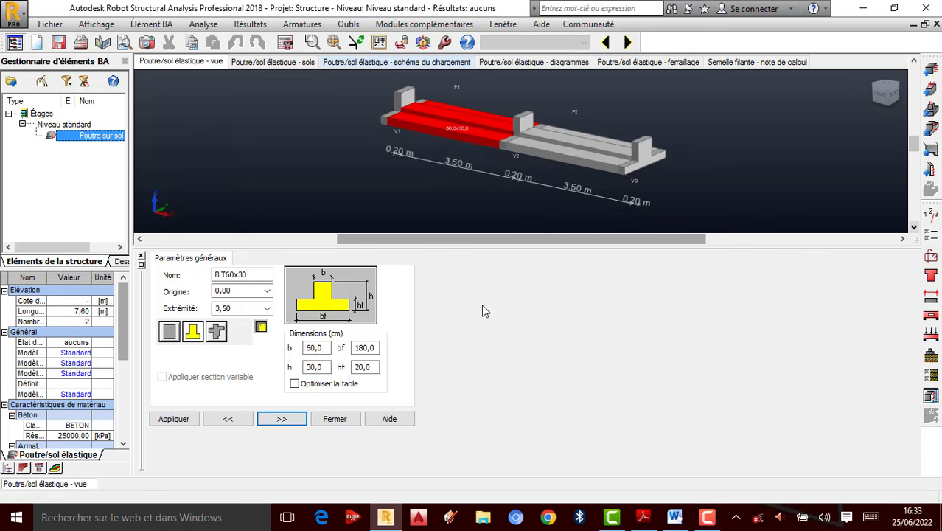
pyautogui.click(334, 419)
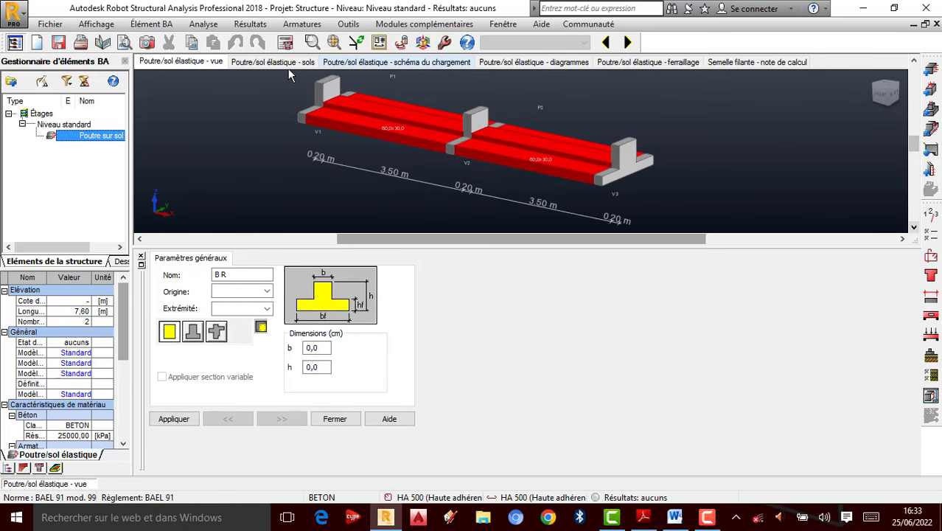
pyautogui.click(141, 258)
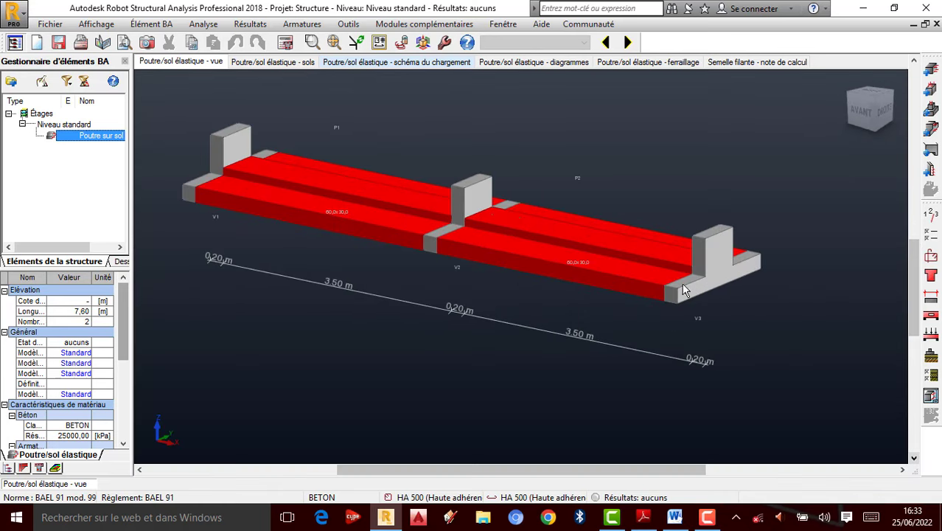
pyautogui.click(930, 285)
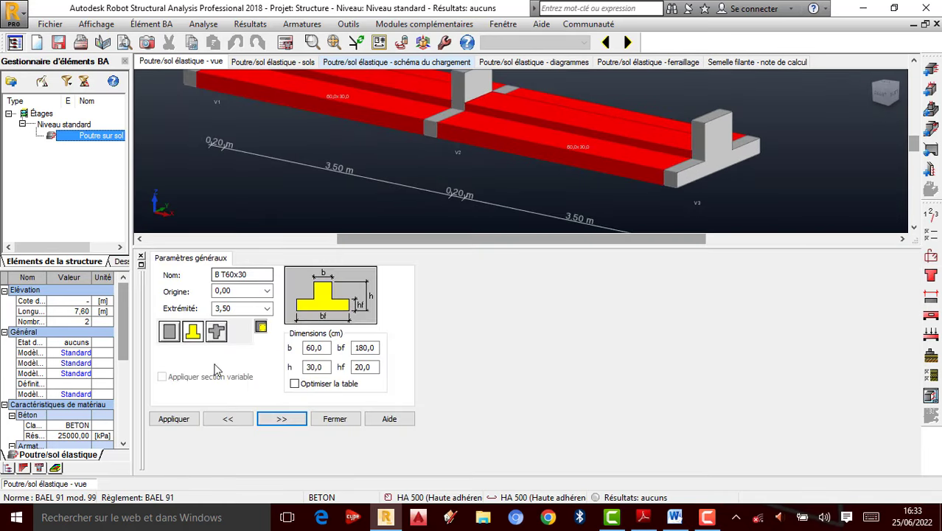
pyautogui.click(335, 423)
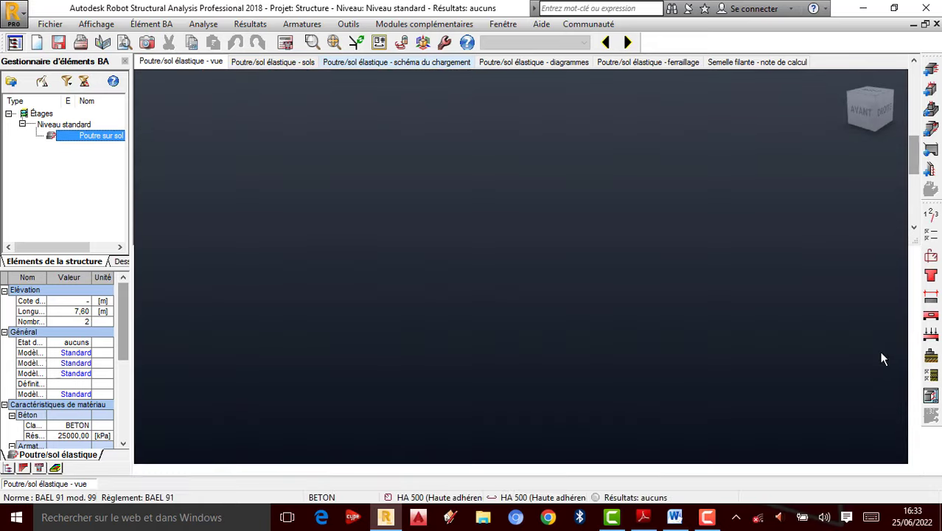
# In the geometry settings, set the length of span P1 to 4 m and its left support's width to 0,20 m.
pyautogui.click(932, 298)
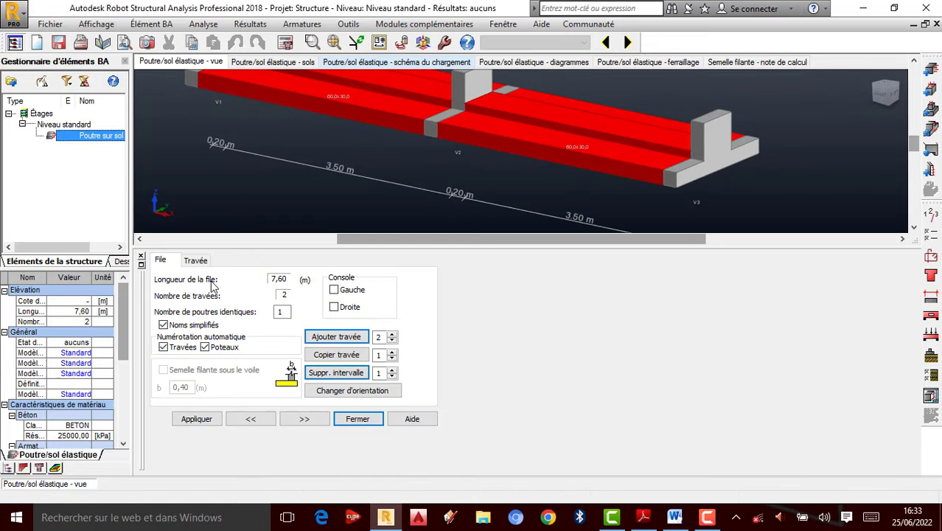
pyautogui.click(196, 260)
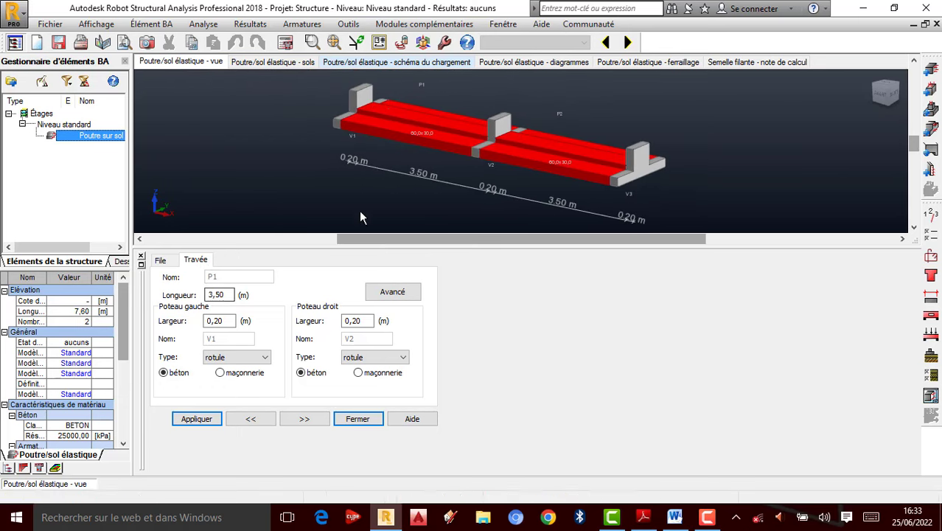
pyautogui.moveTo(232, 295); pyautogui.dragTo(181, 285)
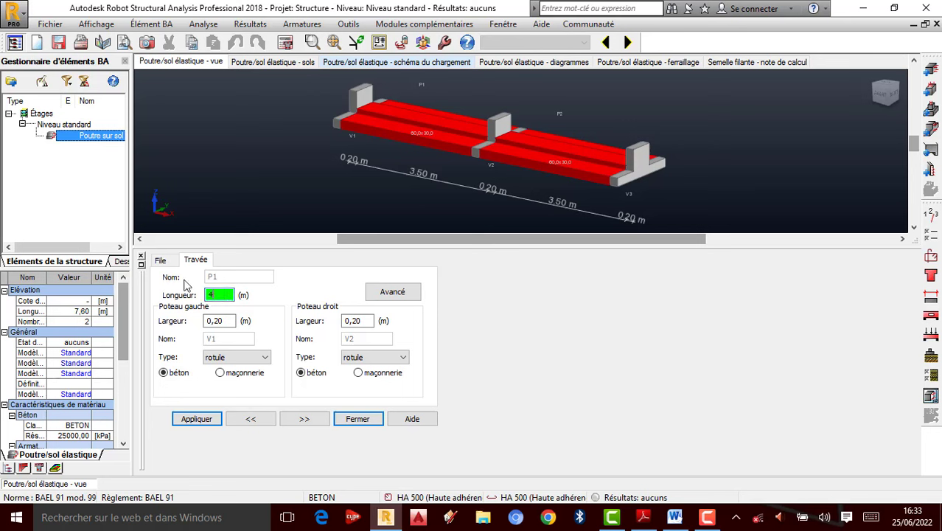
pyautogui.write('4')
pyautogui.click(209, 420)
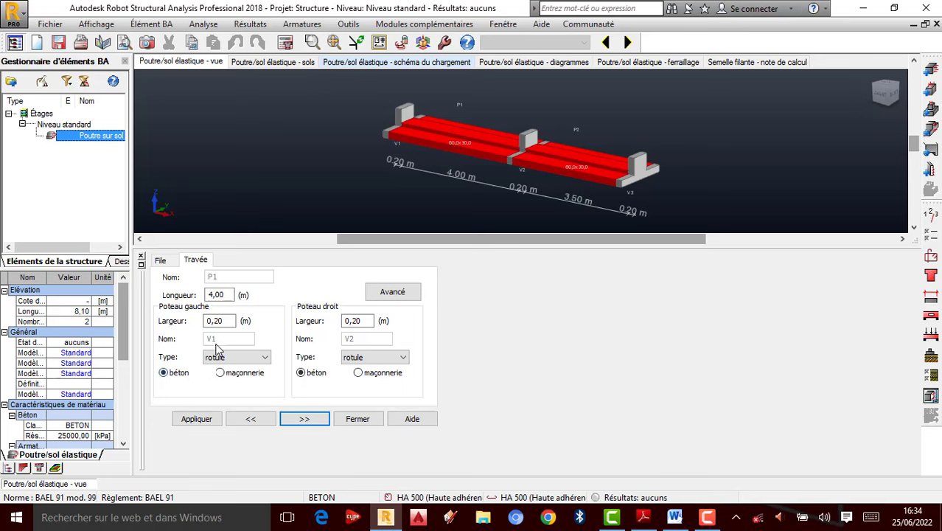
pyautogui.doubleClick(228, 321)
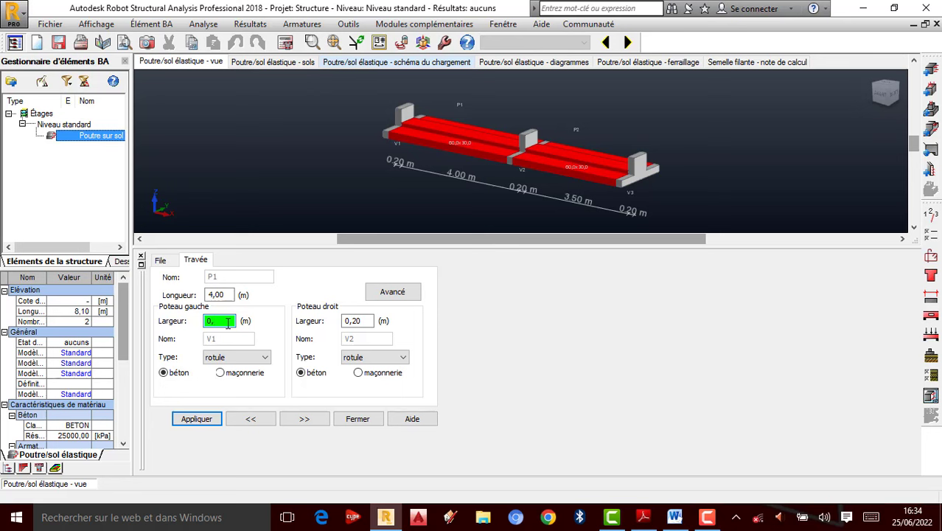
pyautogui.click(189, 424)
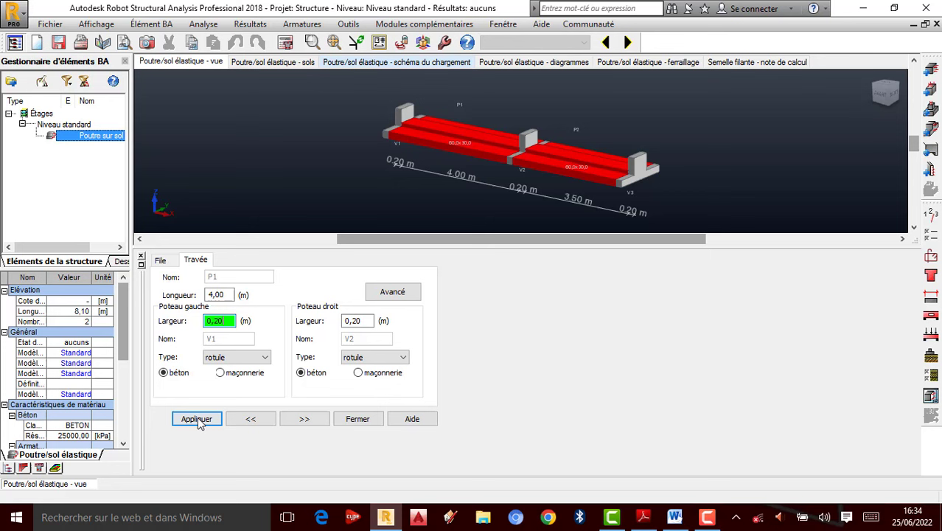
# Set the length of span P2 to 3 m and close the geometry settings.
pyautogui.click(578, 171)
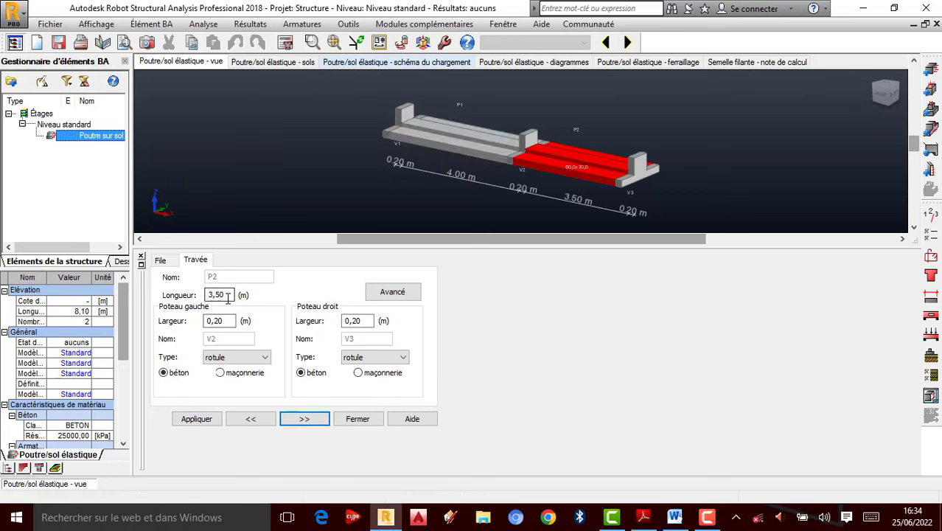
pyautogui.moveTo(227, 295); pyautogui.dragTo(191, 295)
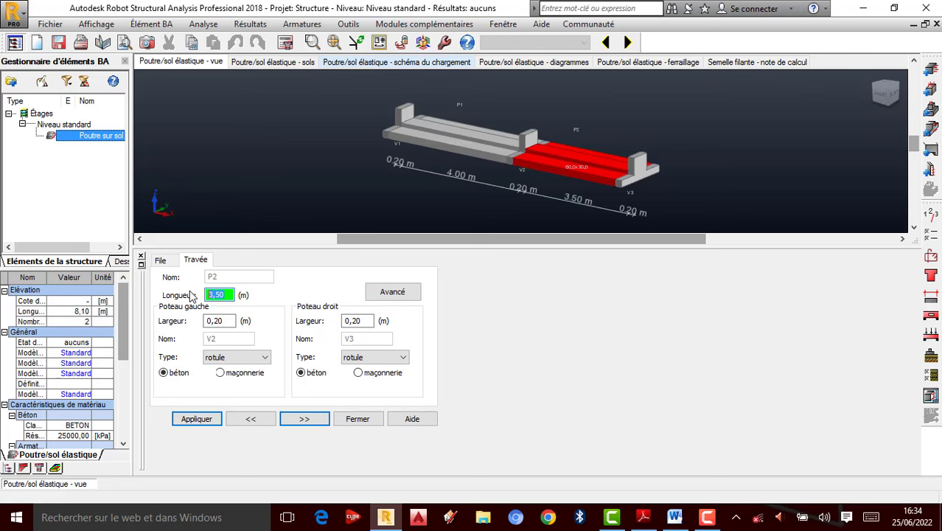
pyautogui.write('3')
pyautogui.click(190, 420)
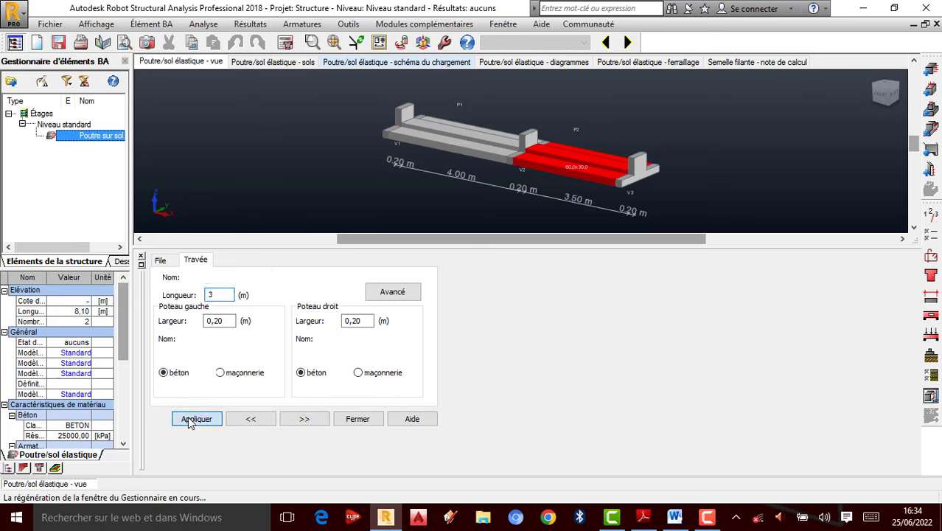
pyautogui.click(373, 422)
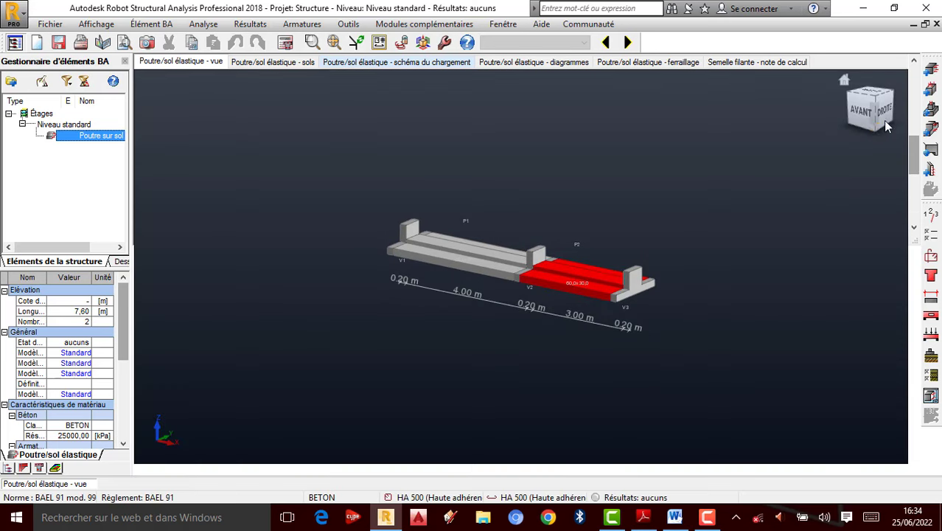
# Select both spans of the footing in the 3D view.
pyautogui.moveTo(729, 347); pyautogui.dragTo(379, 184)
pyautogui.scroll(4, 434, 258)
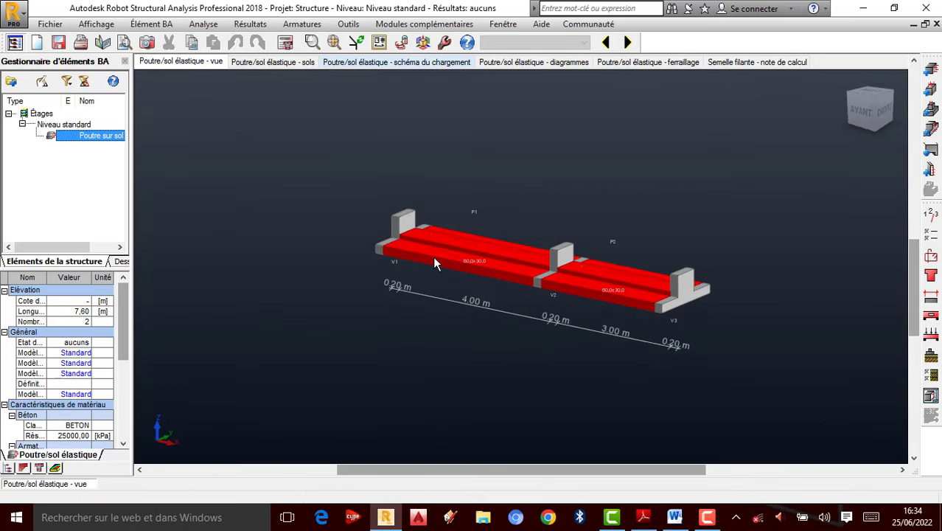
pyautogui.scroll(-3, 503, 173)
pyautogui.scroll(1, 502, 181)
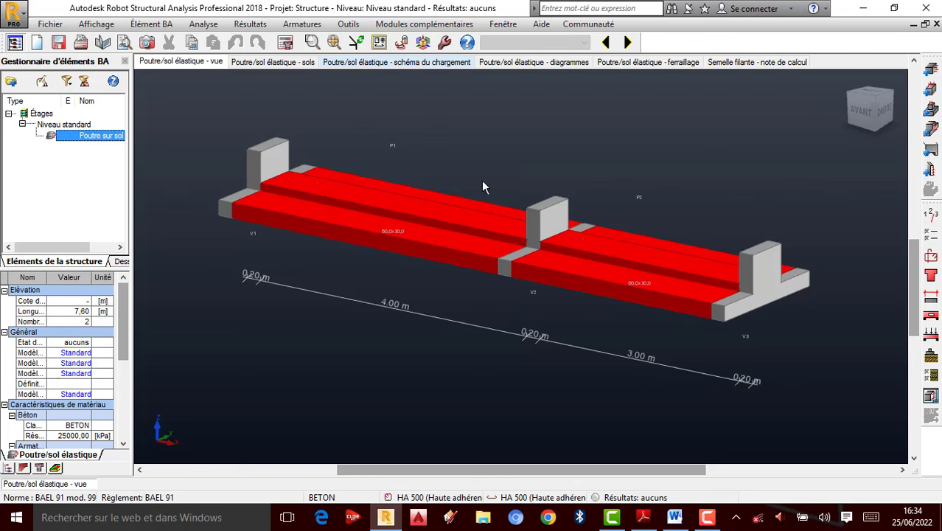
pyautogui.scroll(1, 490, 195)
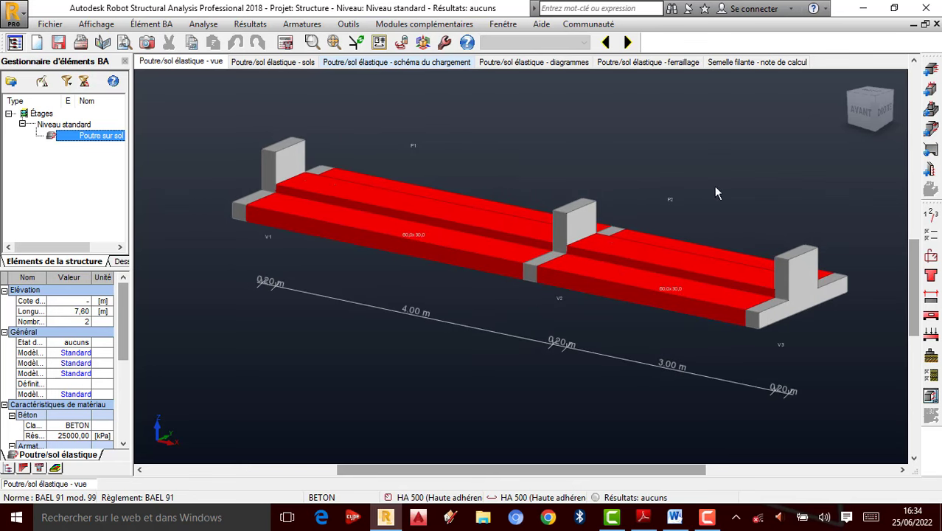
# Set the storey parameters to "préjudiciable" cracking and "agressif" environment.
pyautogui.click(931, 215)
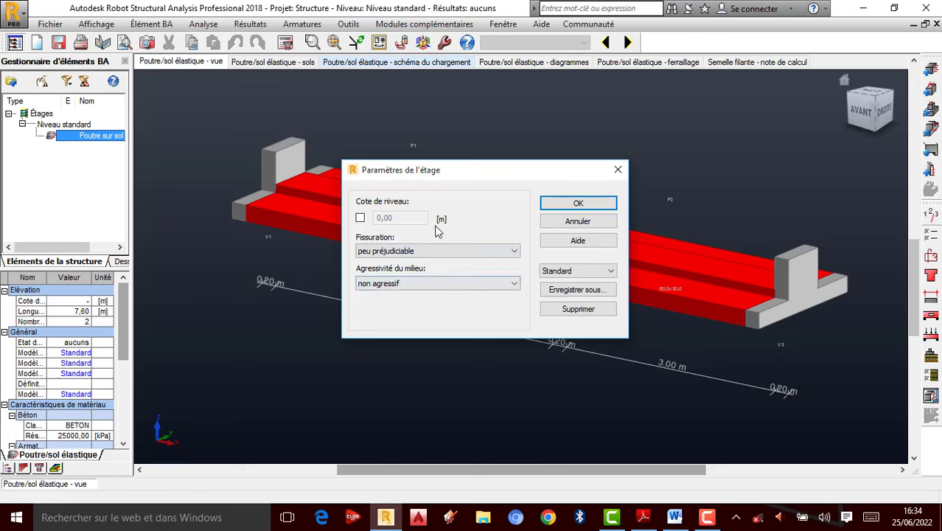
pyautogui.click(503, 253)
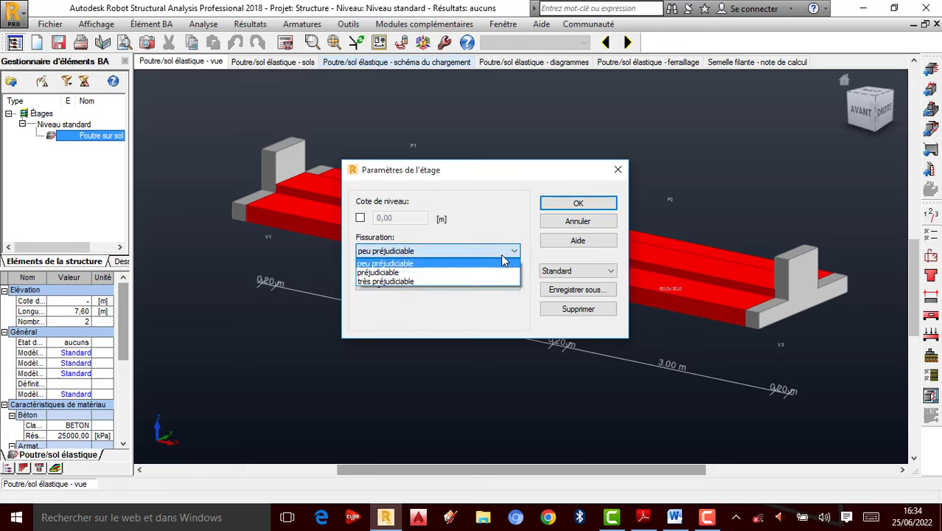
pyautogui.click(401, 274)
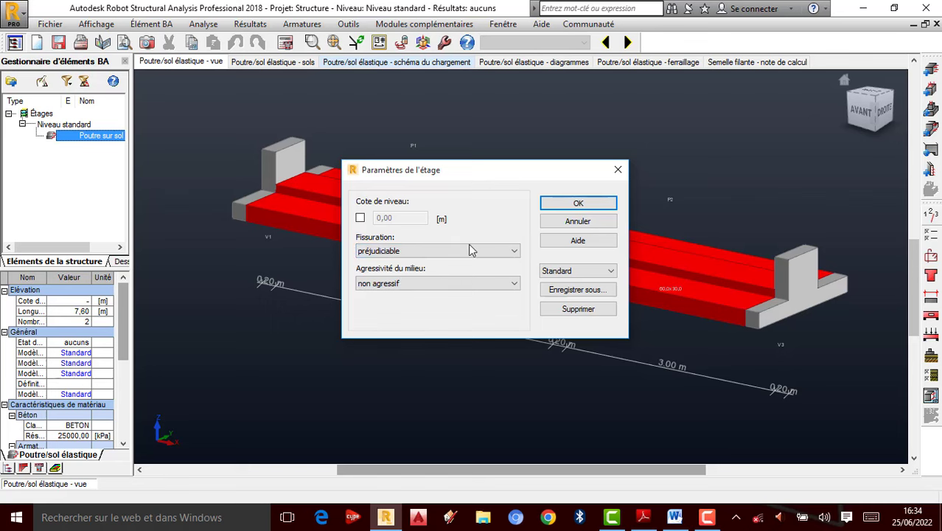
pyautogui.click(410, 288)
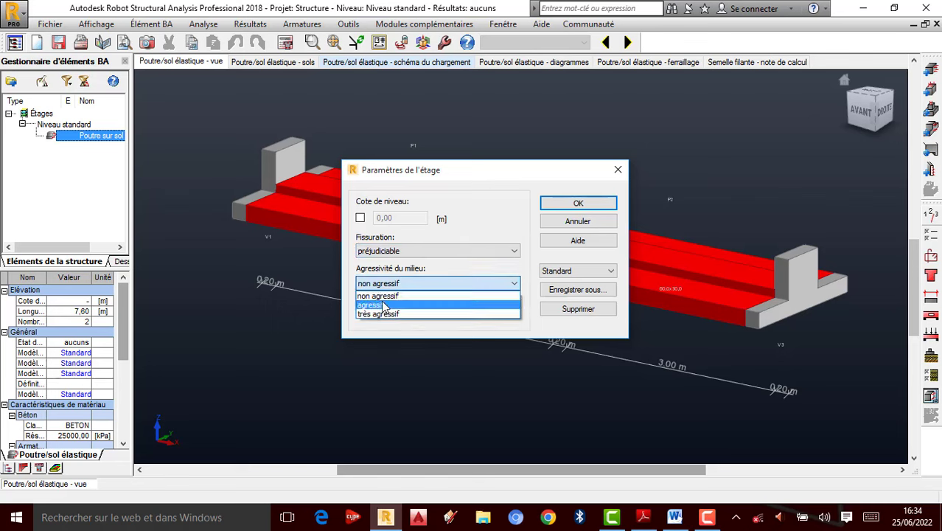
pyautogui.click(383, 306)
pyautogui.click(578, 203)
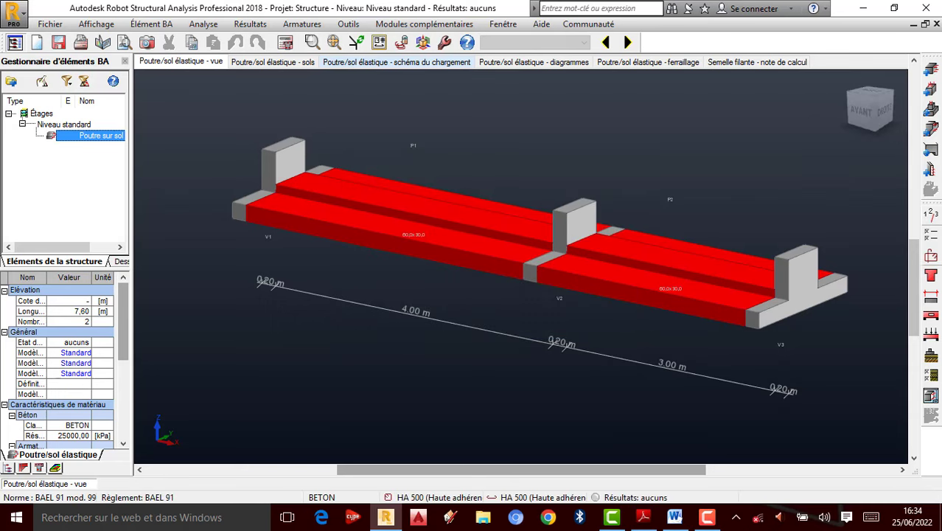
# In the calculation options, set the lower, lateral and upper concrete covers to 3,5 cm and mark all three as fixed.
pyautogui.click(934, 236)
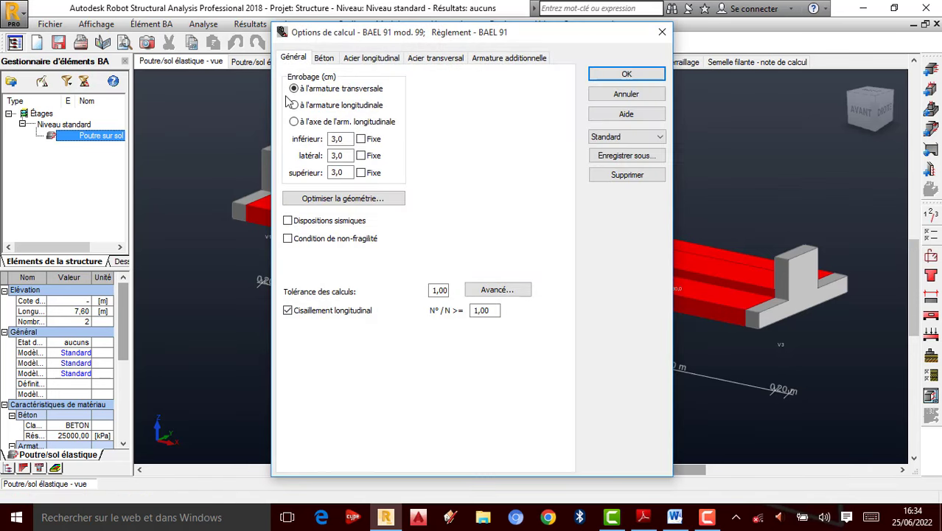
pyautogui.click(347, 139)
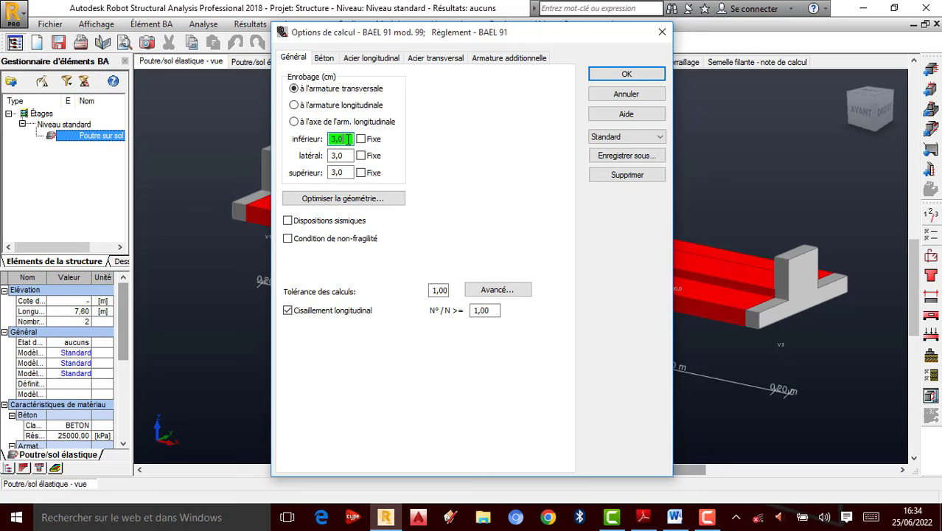
pyautogui.write('3,5')
pyautogui.click(341, 155)
pyautogui.write('3,')
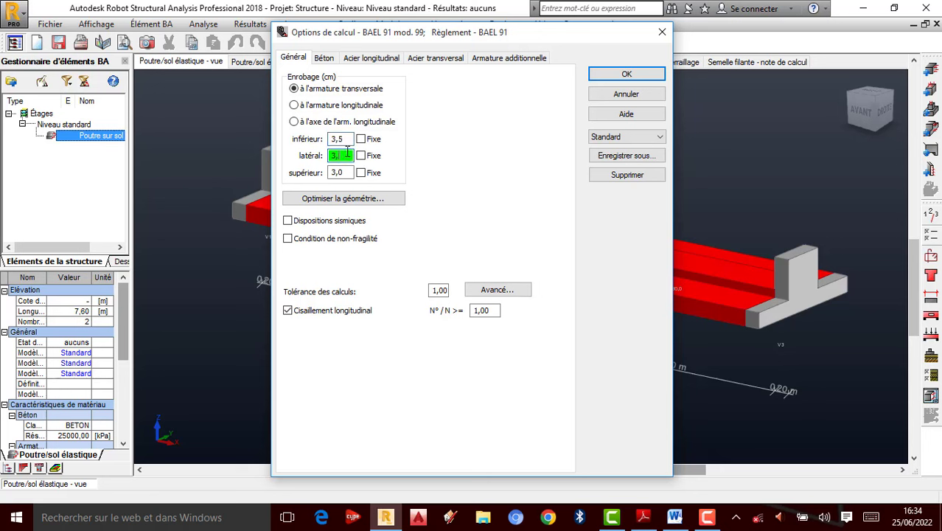
pyautogui.write('5')
pyautogui.click(352, 168)
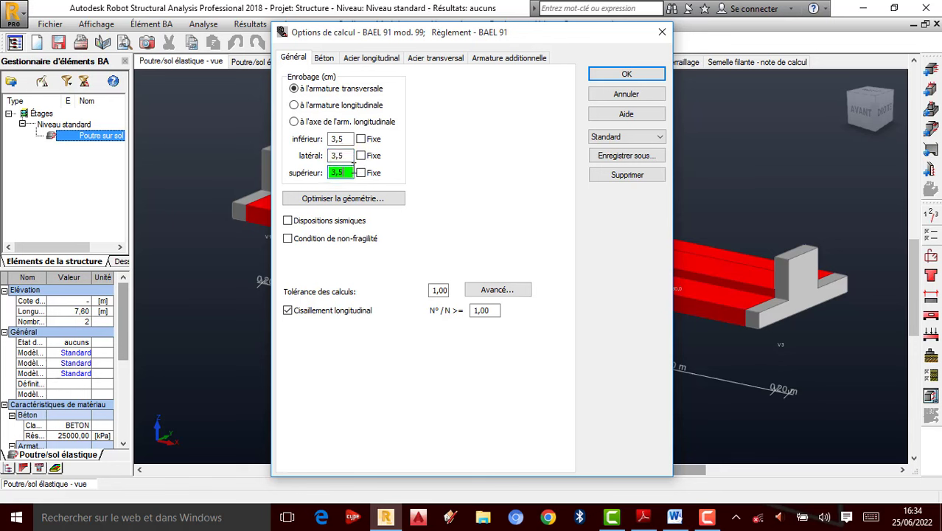
pyautogui.click(361, 139)
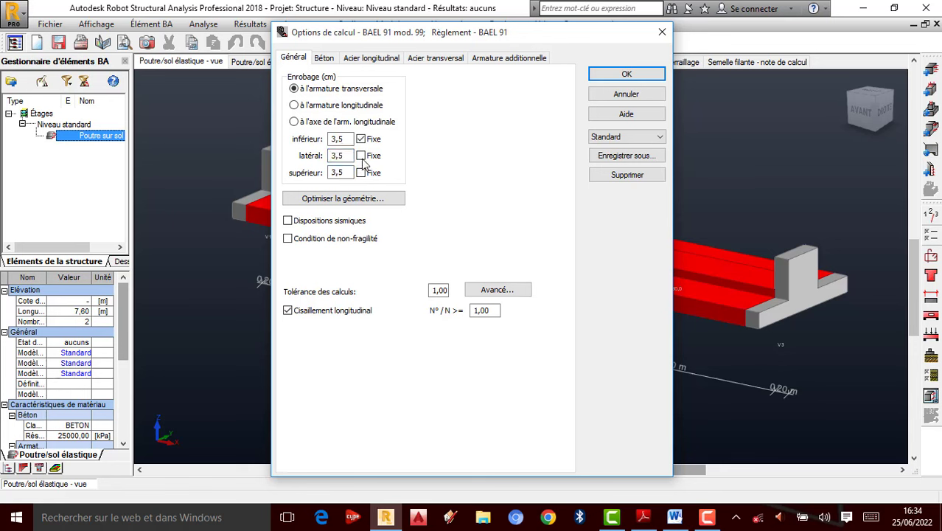
pyautogui.click(362, 156)
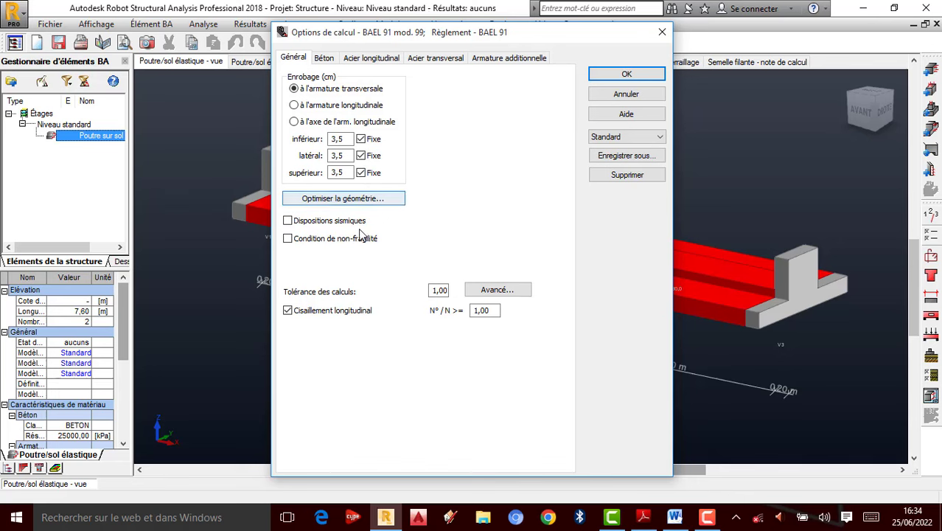
# Review the geometry optimisation and advanced calculation options, accepting both as they are.
pyautogui.click(349, 199)
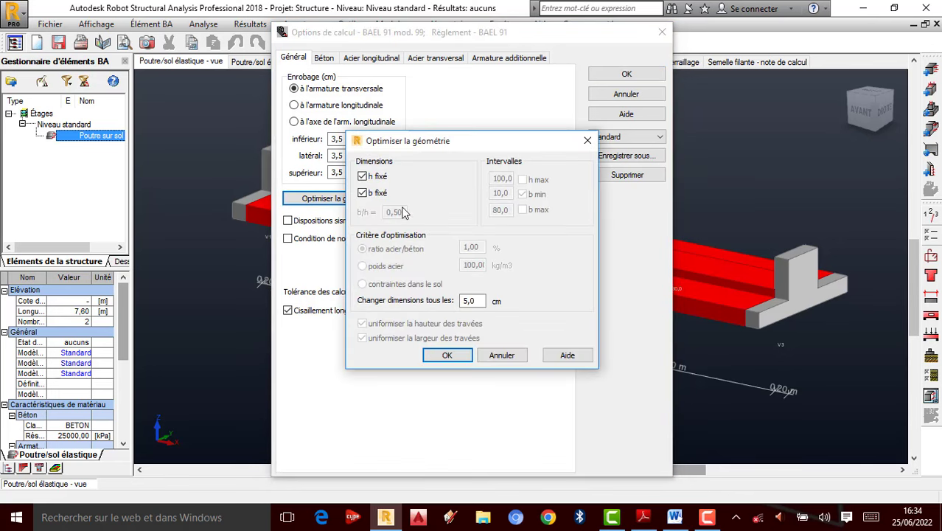
pyautogui.click(448, 356)
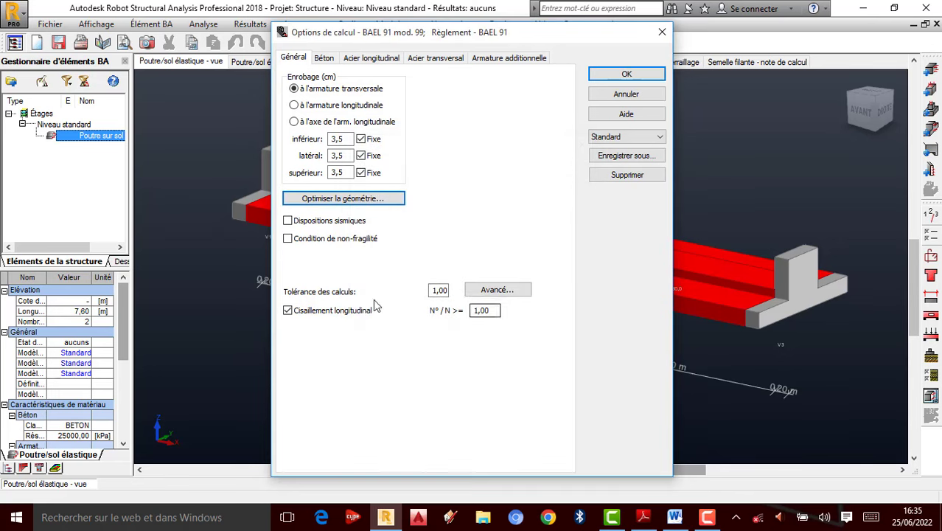
pyautogui.click(501, 294)
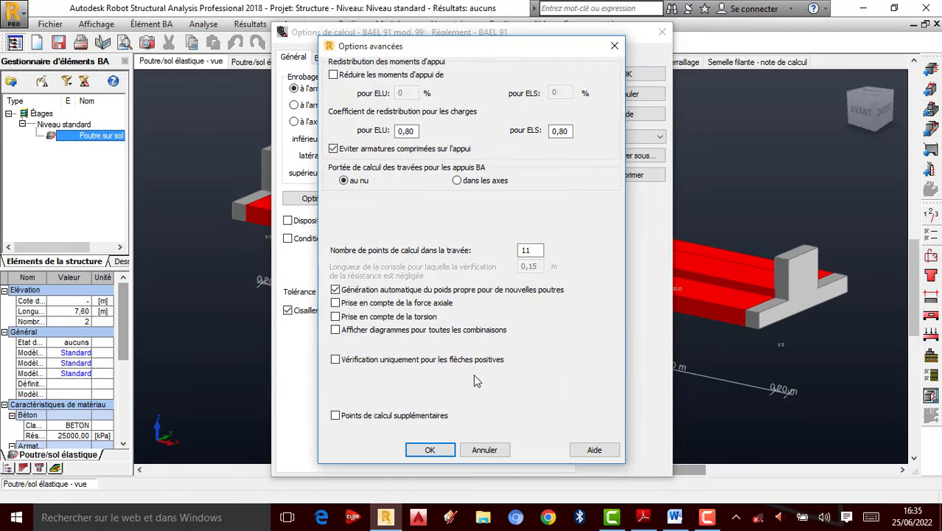
pyautogui.click(430, 450)
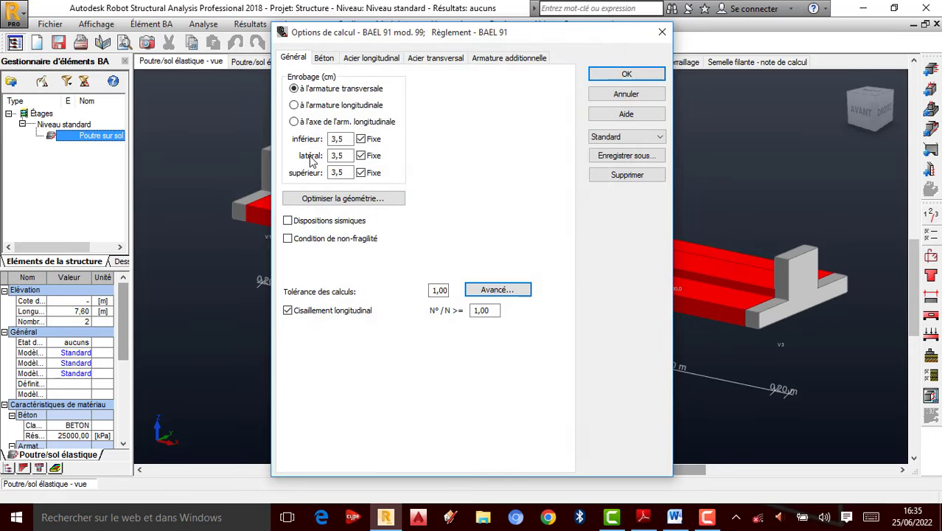
# Select BETON25 as the concrete in the calculation options.
pyautogui.click(323, 58)
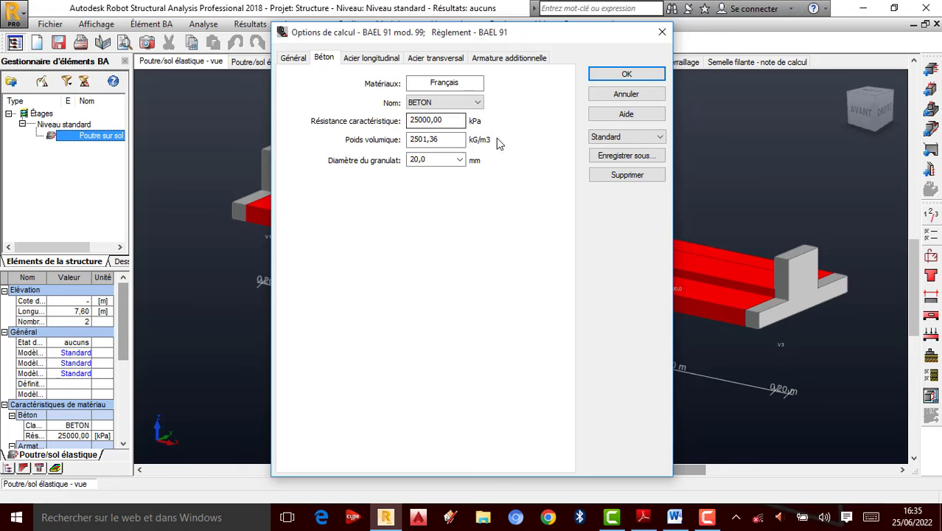
pyautogui.click(478, 103)
pyautogui.click(436, 132)
# Set the concrete's unit weight to 2500 kG/m3 using the built-in calculator.
pyautogui.click(437, 140)
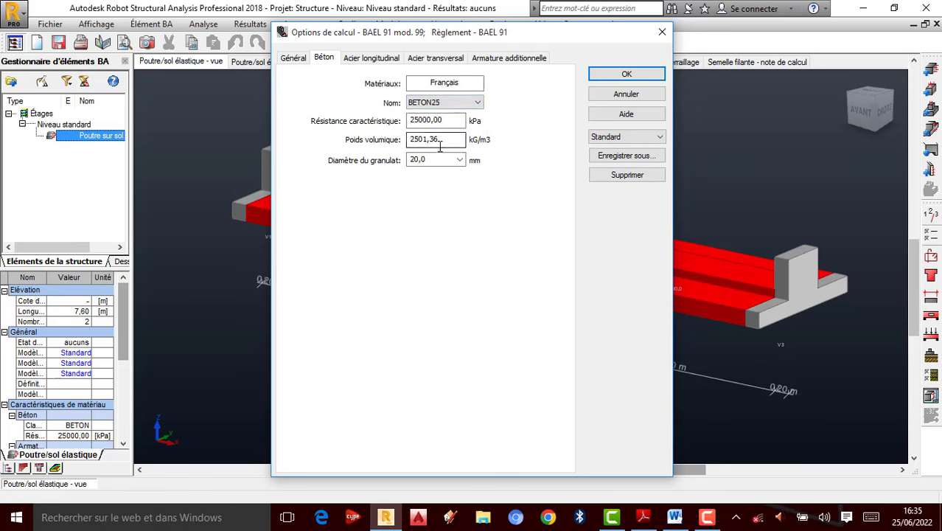
pyautogui.doubleClick(440, 142)
pyautogui.click(556, 304)
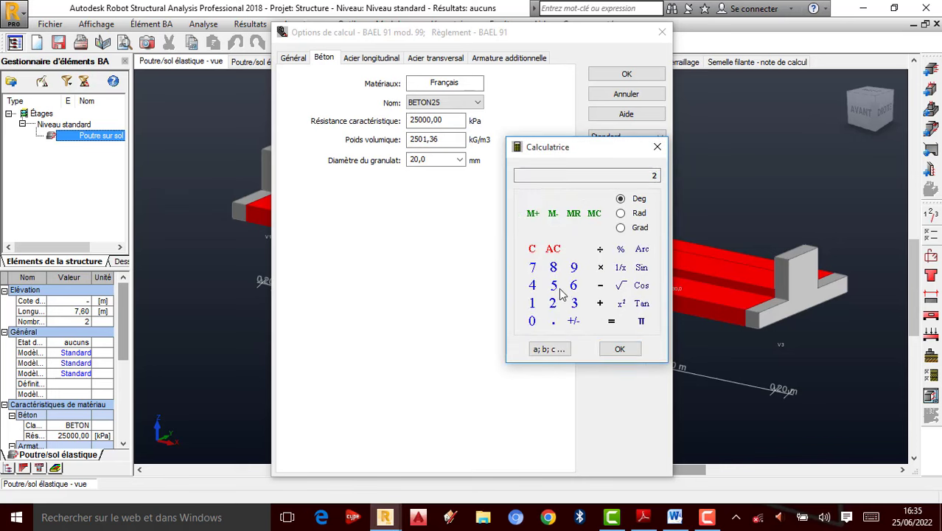
pyautogui.click(560, 292)
pyautogui.doubleClick(532, 321)
pyautogui.click(533, 249)
pyautogui.click(555, 305)
pyautogui.click(559, 288)
pyautogui.doubleClick(536, 320)
pyautogui.click(616, 347)
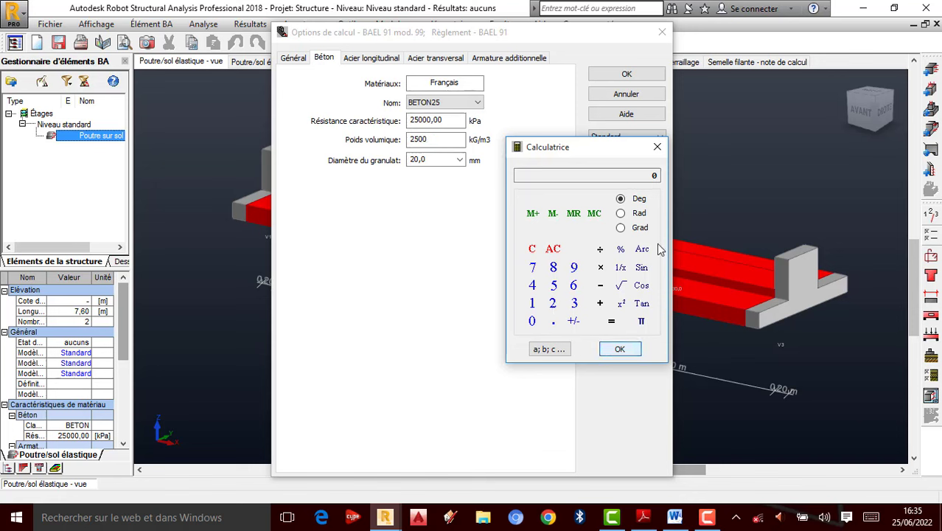
pyautogui.click(657, 147)
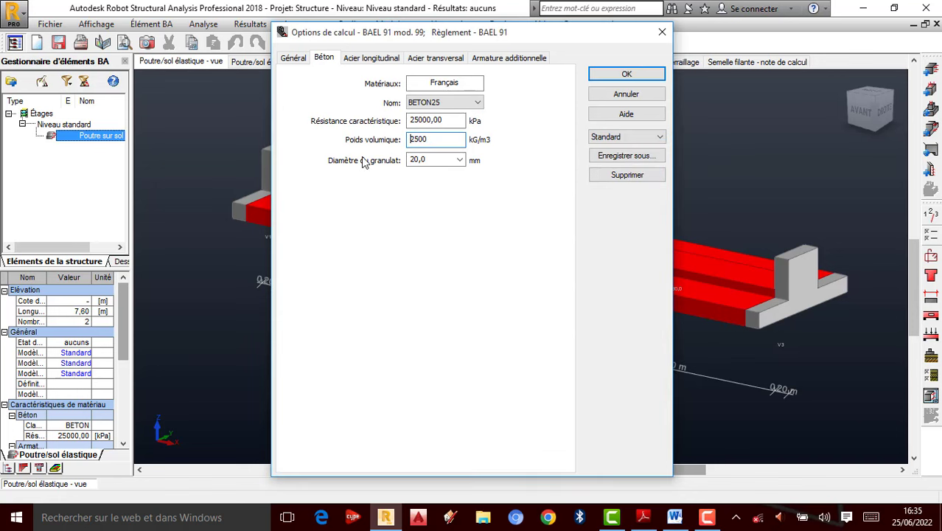
# Set the longitudinal steel class to HA 400 and allow only the 12, 14 and 16 mm bars.
pyautogui.click(371, 59)
pyautogui.click(377, 119)
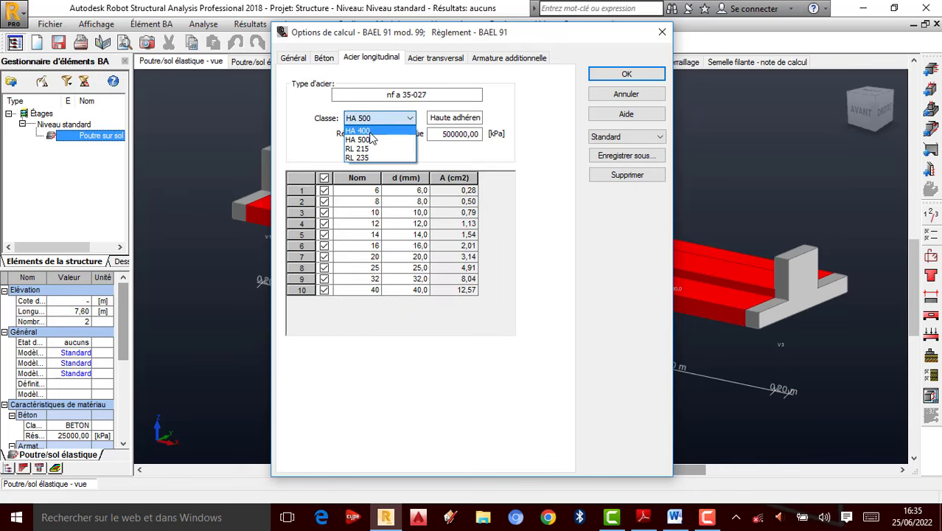
pyautogui.click(369, 131)
pyautogui.click(324, 179)
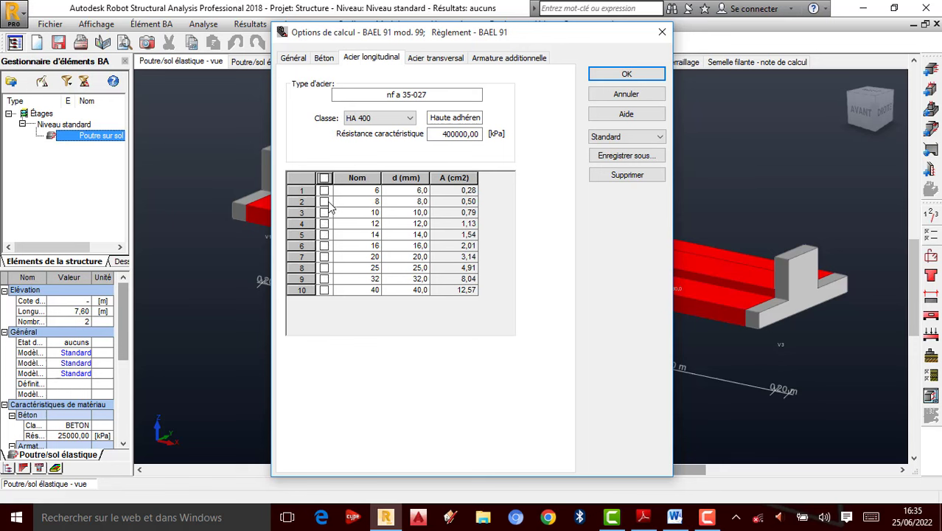
pyautogui.click(325, 223)
pyautogui.click(324, 234)
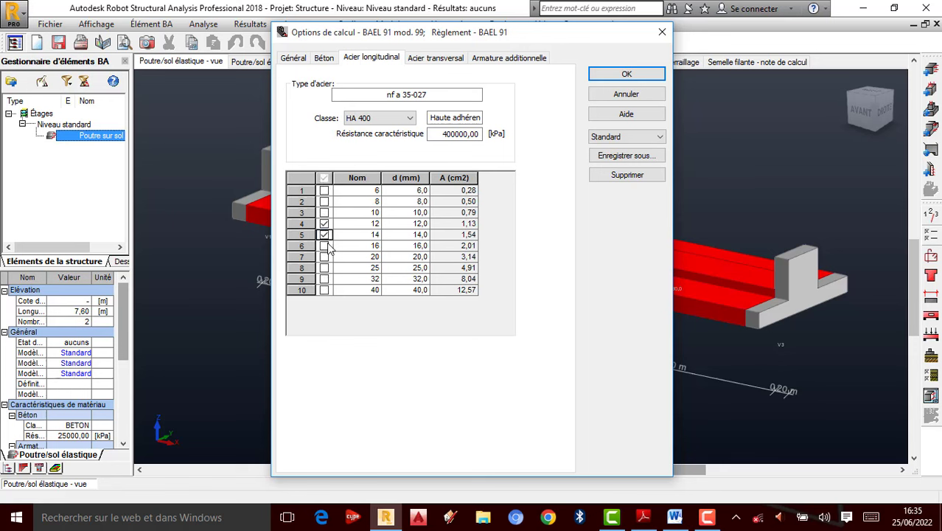
pyautogui.click(325, 245)
# Set the transverse steel class to HA 400 and allow only the 6 mm bar.
pyautogui.click(440, 59)
pyautogui.click(407, 118)
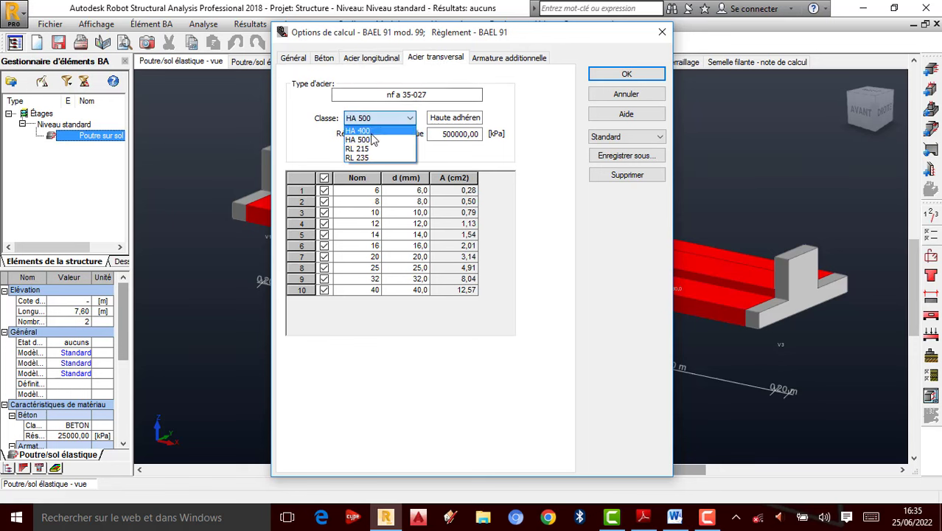
pyautogui.click(369, 134)
pyautogui.click(324, 178)
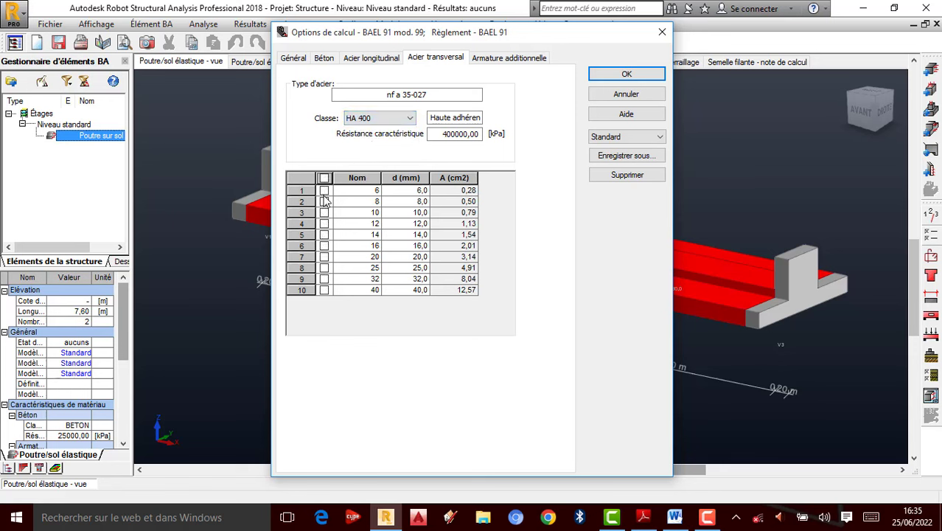
pyautogui.click(324, 190)
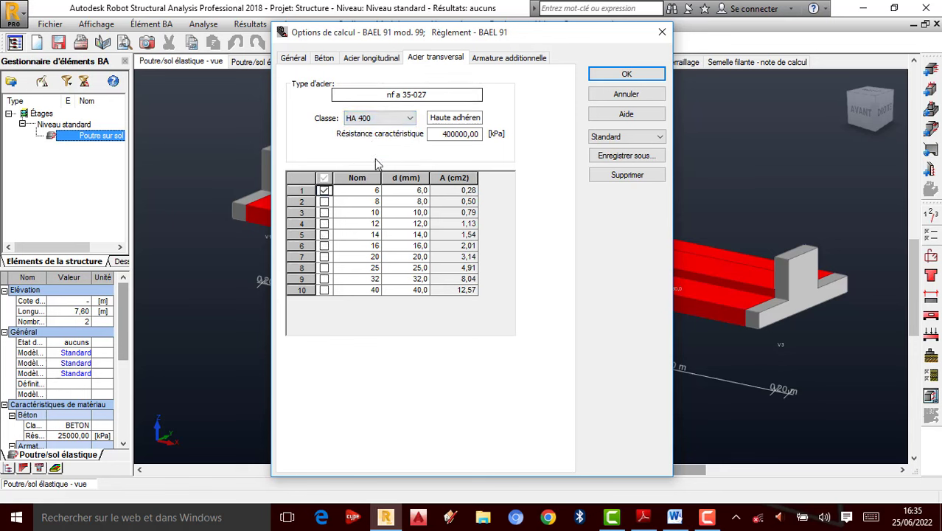
# Set the additional reinforcement to class HA 400 with only 12, 14 and 16 mm bars, and accept the calculation options.
pyautogui.click(492, 63)
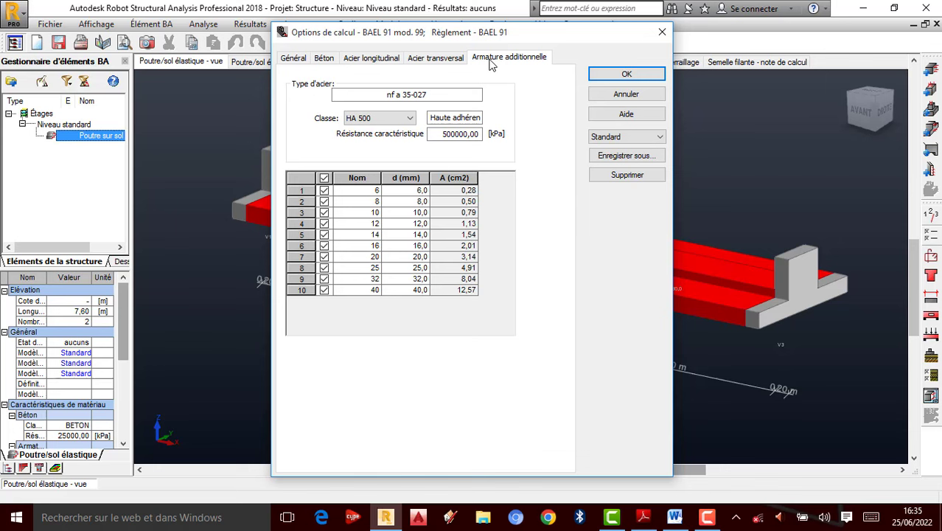
pyautogui.click(380, 118)
pyautogui.click(372, 137)
pyautogui.click(323, 178)
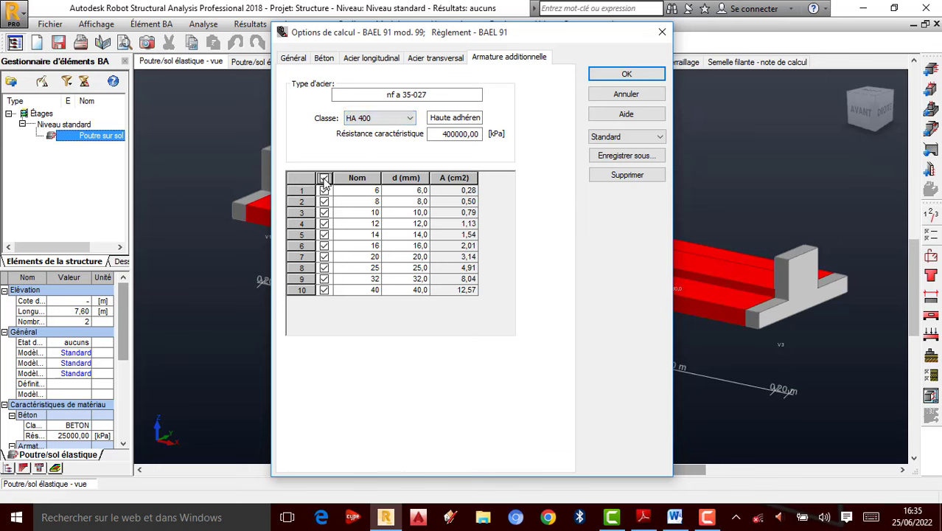
pyautogui.click(325, 234)
pyautogui.click(324, 245)
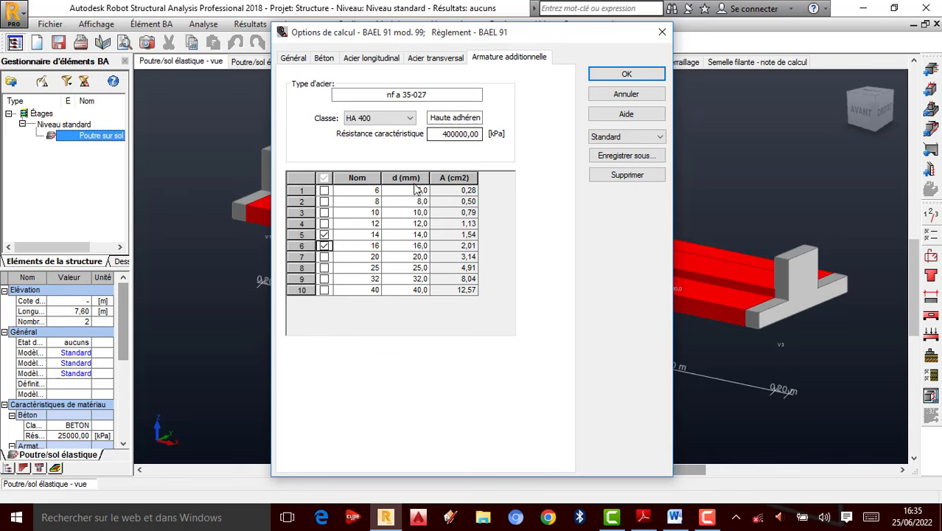
pyautogui.click(371, 58)
pyautogui.click(509, 58)
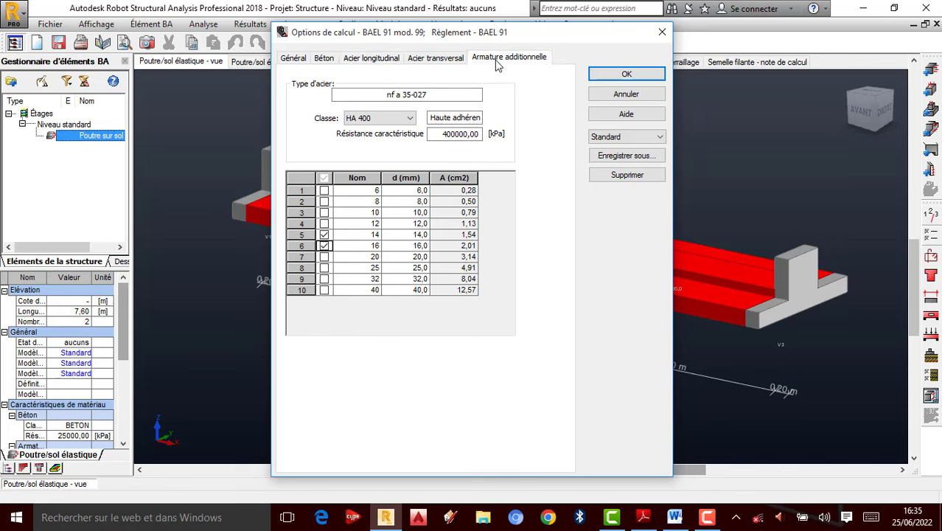
pyautogui.click(324, 224)
pyautogui.click(626, 75)
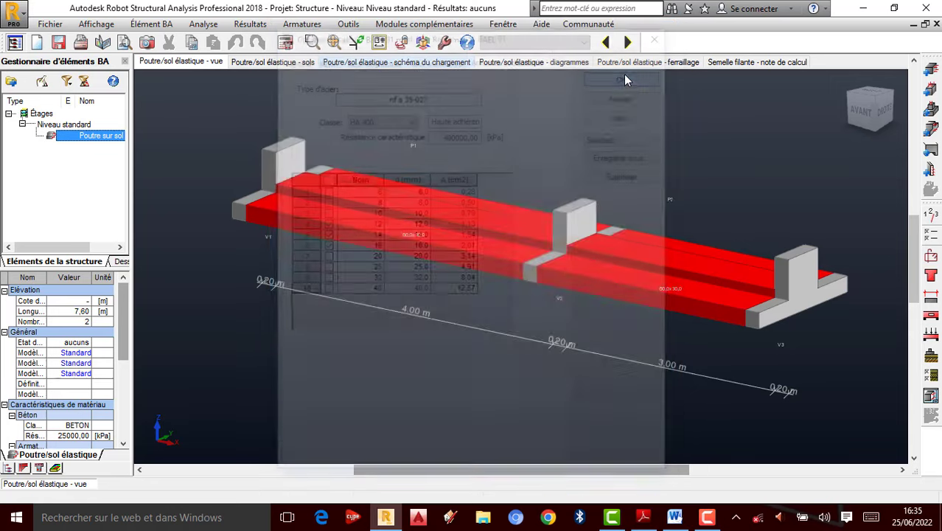
# In the reinforcement layout settings, choose "Par file" and set "Reprise de bétonnage" to "Oui", checking the anchorage options without changing them.
pyautogui.click(935, 262)
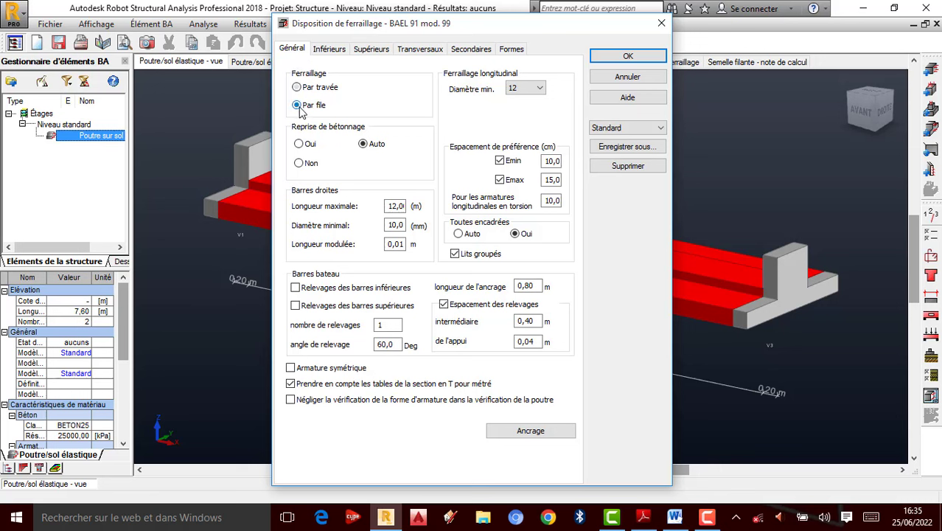
pyautogui.click(308, 150)
pyautogui.click(494, 433)
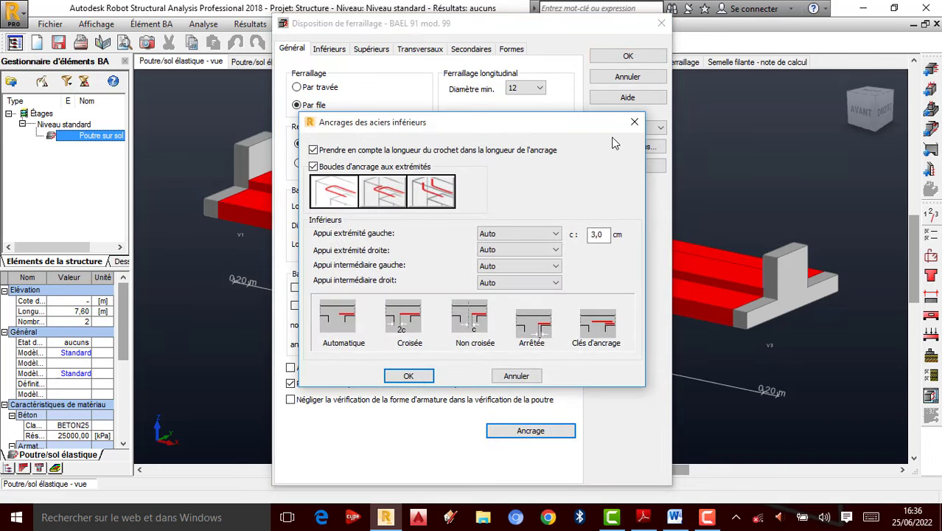
pyautogui.click(634, 123)
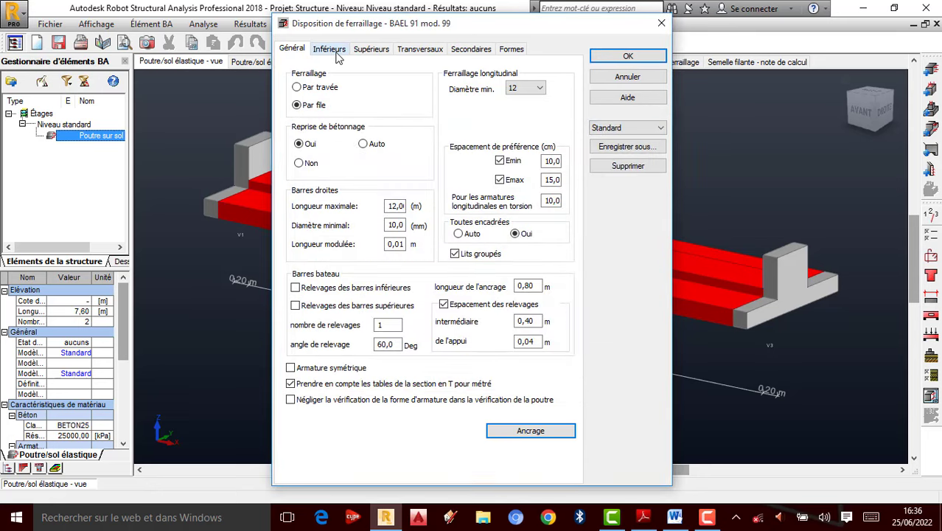
# Choose 12 as the minimum diameter for the longitudinal reinforcement.
pyautogui.click(516, 89)
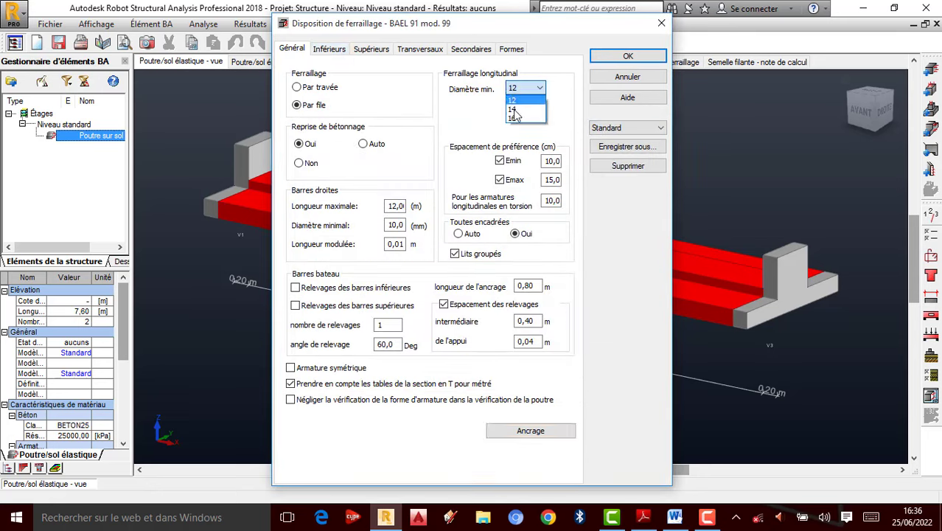
pyautogui.click(523, 89)
pyautogui.click(522, 101)
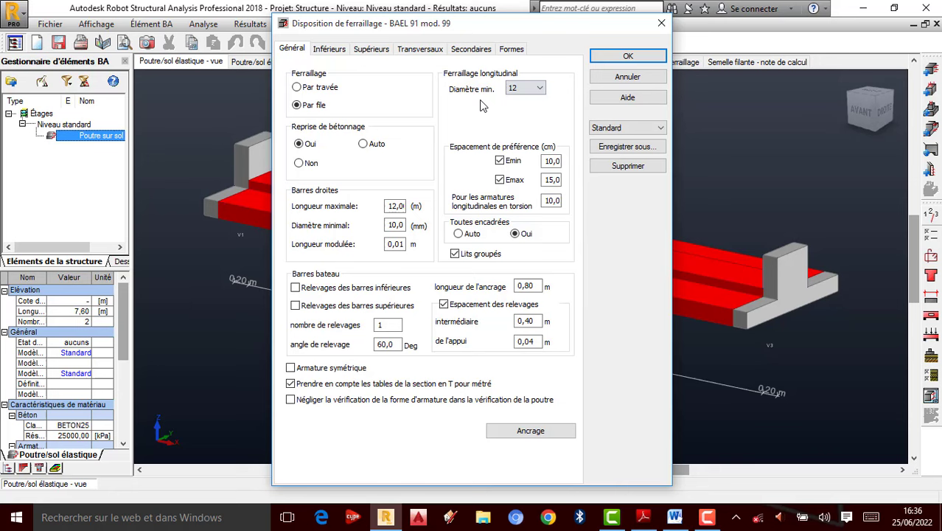
# Limit both the lower and upper reinforcement to a maximum of 2 layers, and display the transverse reinforcement settings.
pyautogui.click(340, 51)
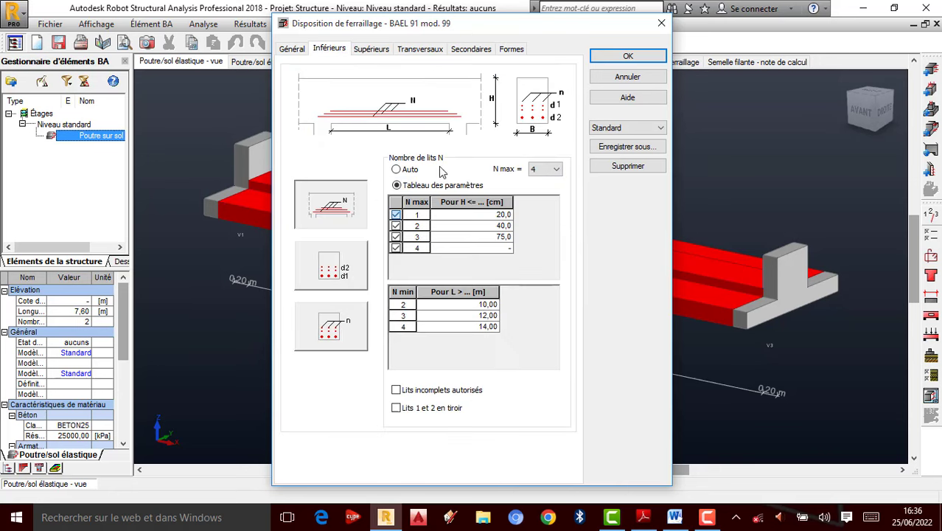
pyautogui.click(549, 171)
pyautogui.click(542, 192)
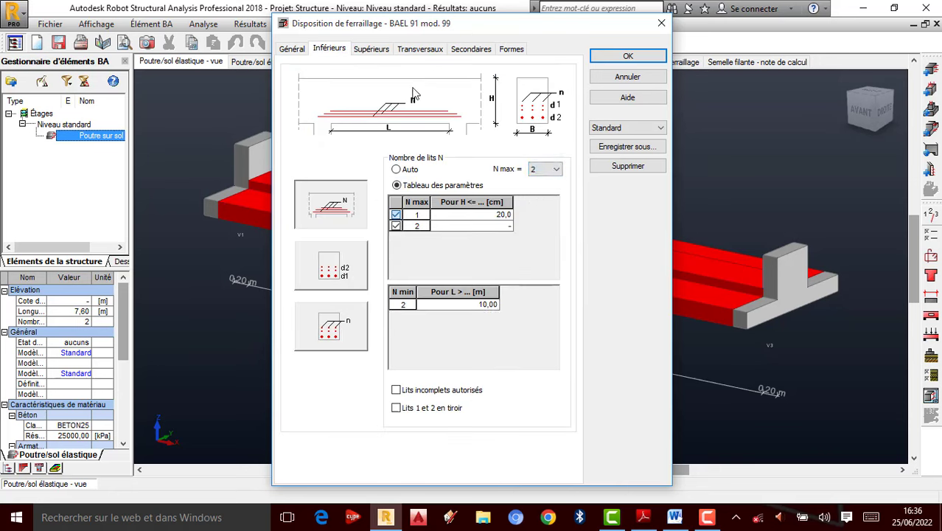
pyautogui.click(376, 49)
pyautogui.click(545, 171)
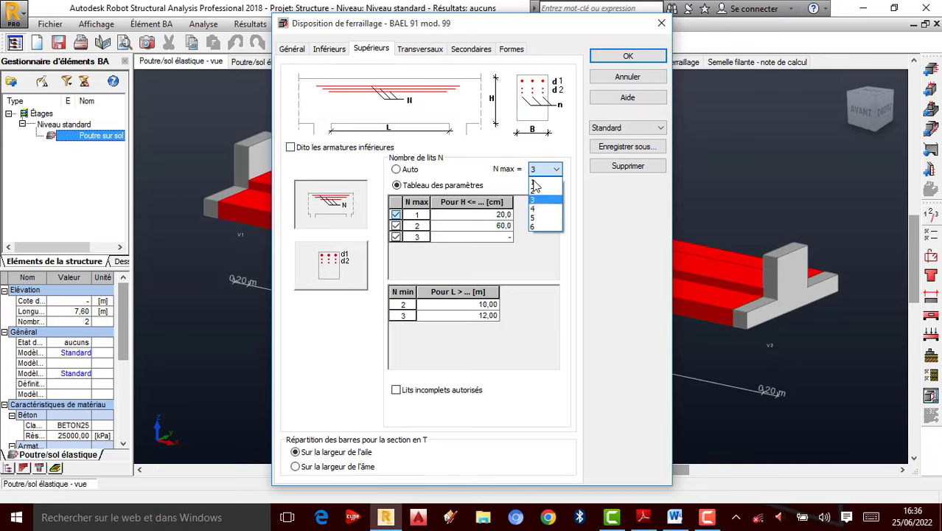
pyautogui.click(537, 192)
pyautogui.click(417, 52)
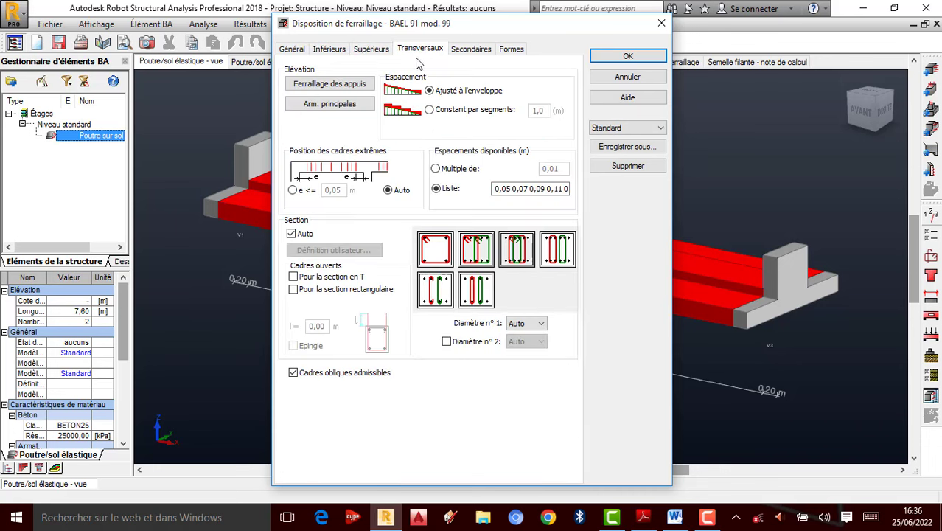
# Enable transverse support reinforcement for reinforced concrete supports with b >= 0,20 m, using a spacing of 0,10 m and an automatic number.
pyautogui.click(329, 83)
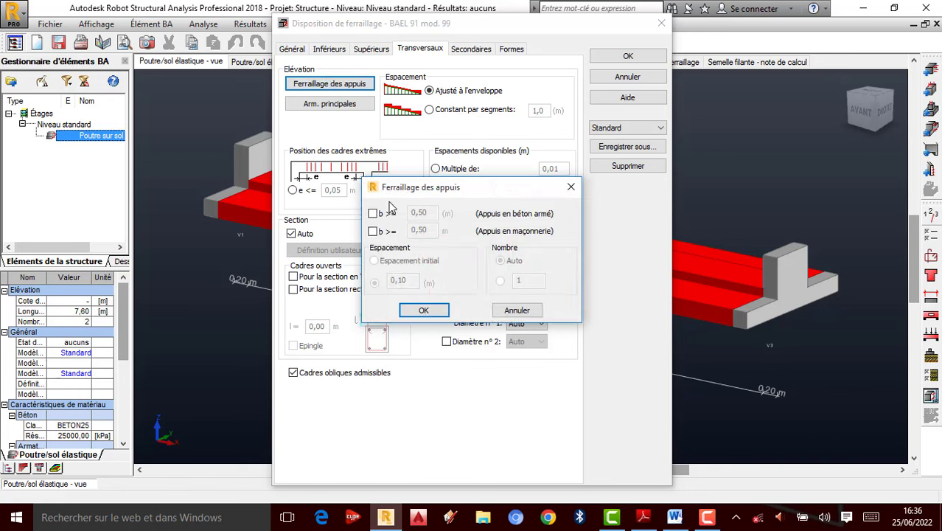
pyautogui.click(374, 213)
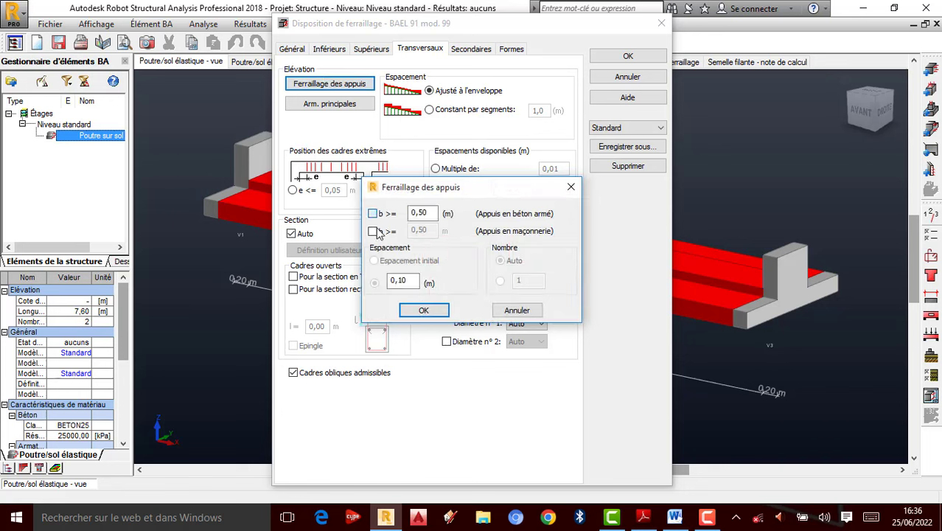
pyautogui.doubleClick(419, 213)
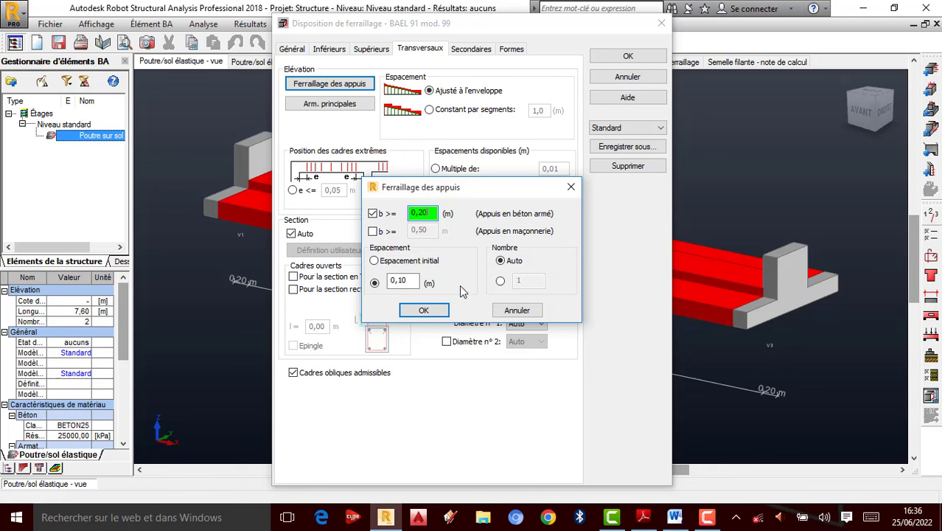
pyautogui.click(425, 310)
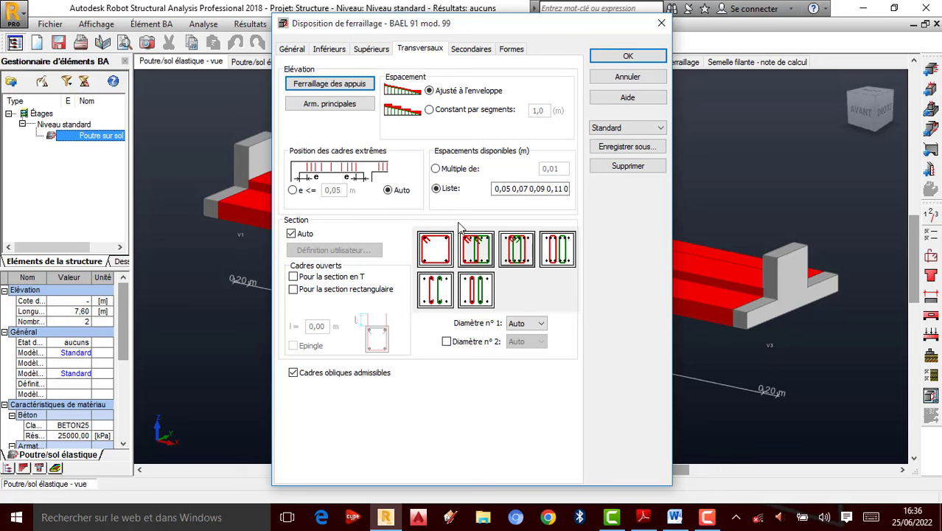
pyautogui.click(439, 287)
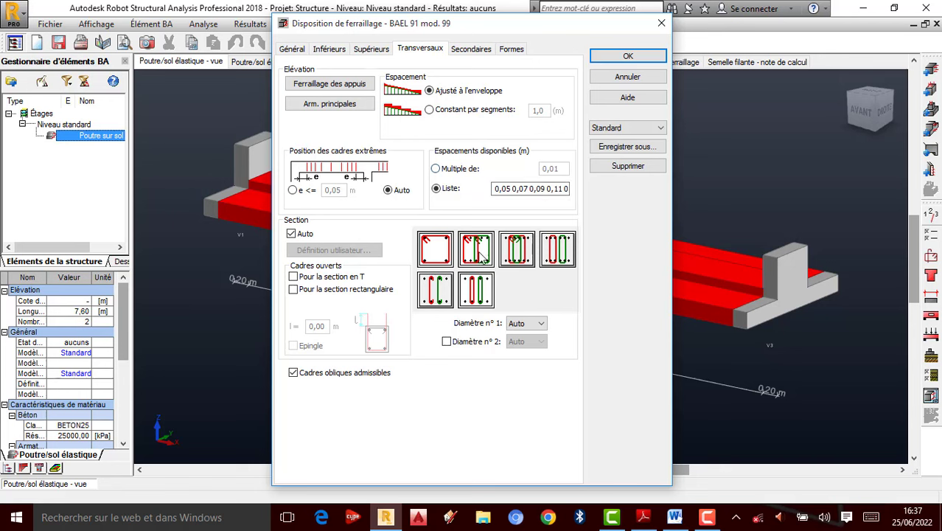
# For the secondary reinforcement, set the assembly bar diameter to Auto and enable "Epingles contre la poussée au vide", accepting the steel grades and assembly type.
pyautogui.click(471, 49)
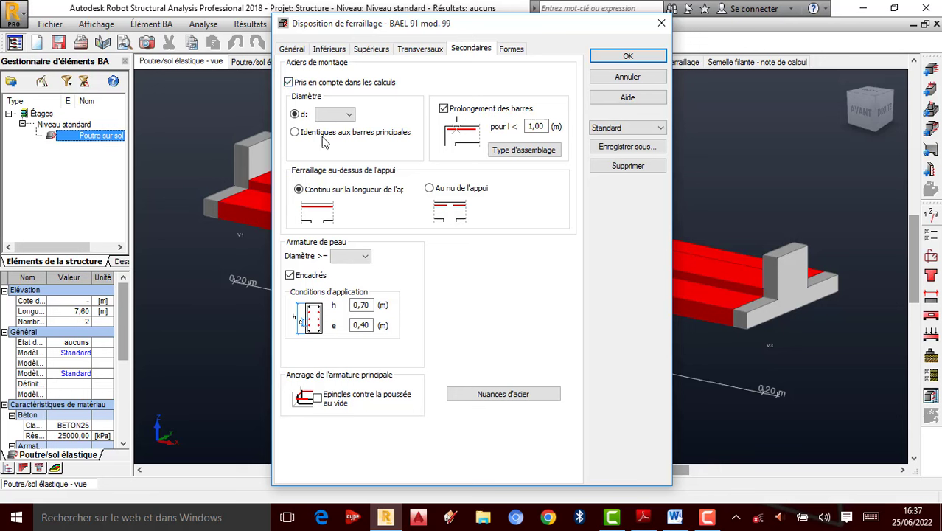
pyautogui.click(350, 115)
pyautogui.click(351, 118)
pyautogui.click(349, 115)
pyautogui.click(338, 130)
pyautogui.click(318, 399)
pyautogui.click(470, 396)
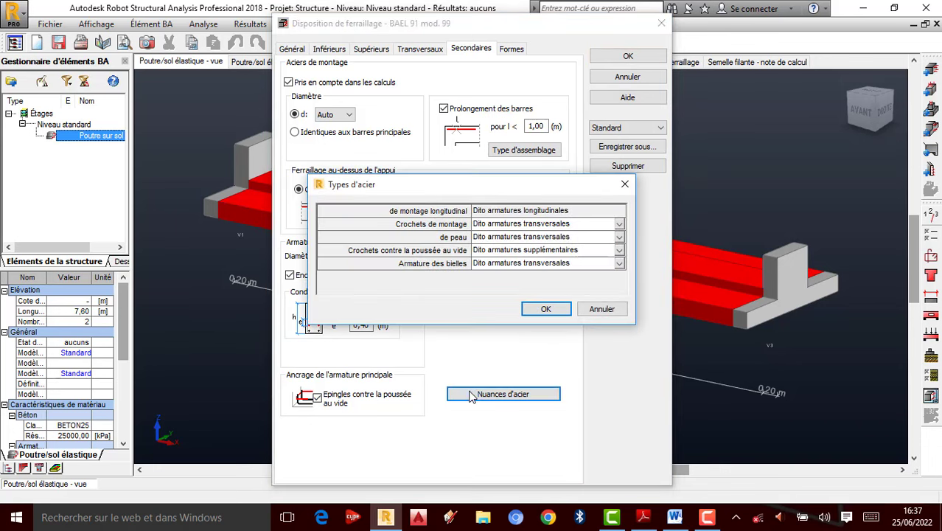
pyautogui.click(550, 309)
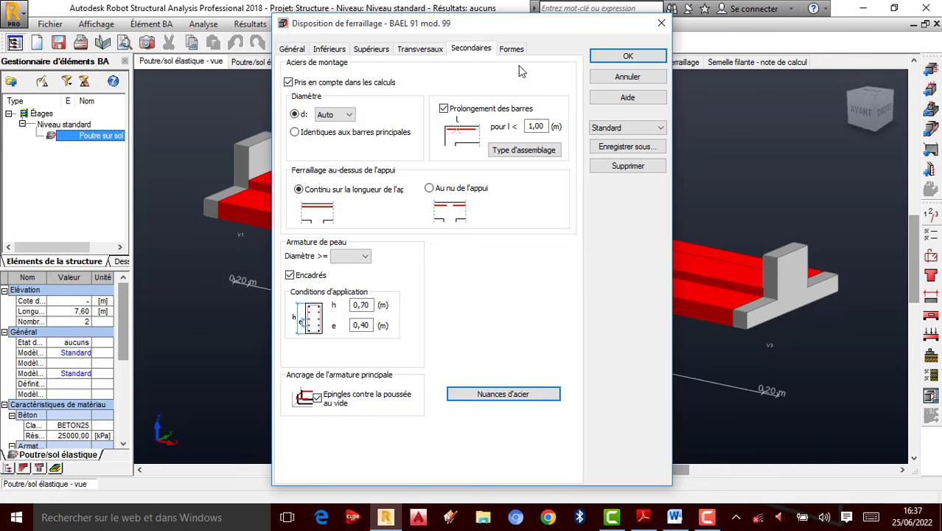
pyautogui.click(524, 150)
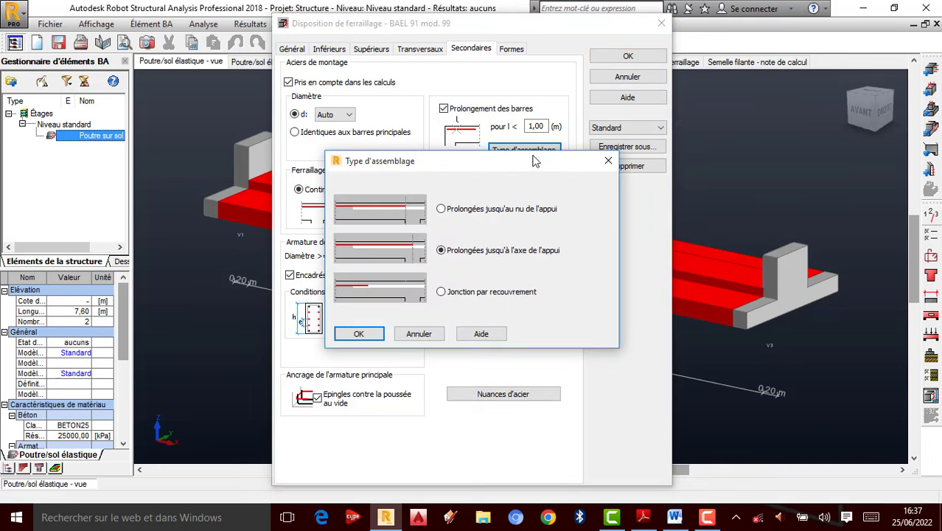
pyautogui.click(359, 334)
# In the bar shape settings, set both the left and right hooks of the main longitudinal bars to 90 degrees.
pyautogui.click(511, 48)
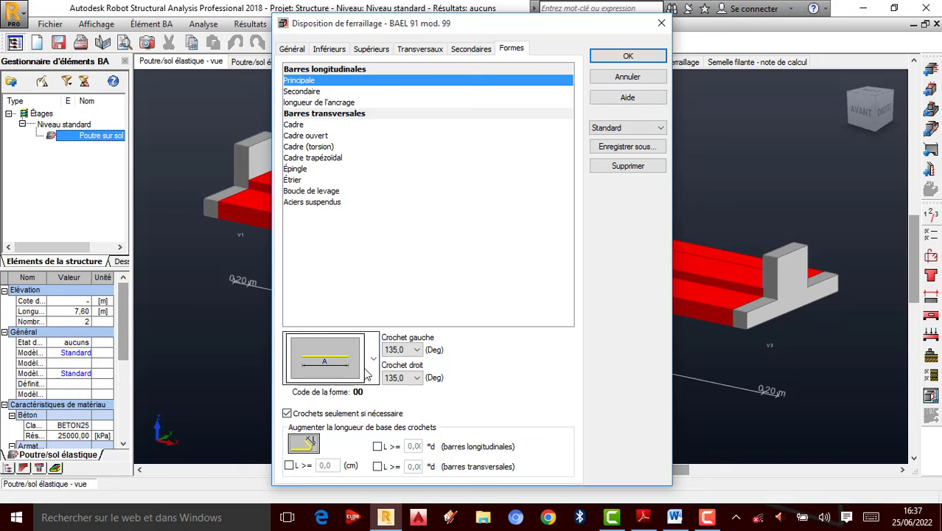
pyautogui.click(417, 350)
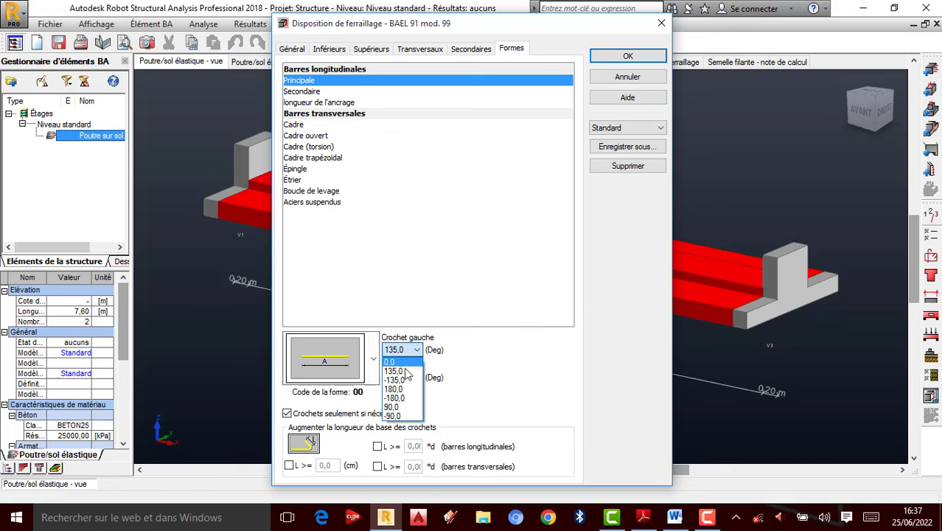
pyautogui.click(396, 408)
pyautogui.click(417, 377)
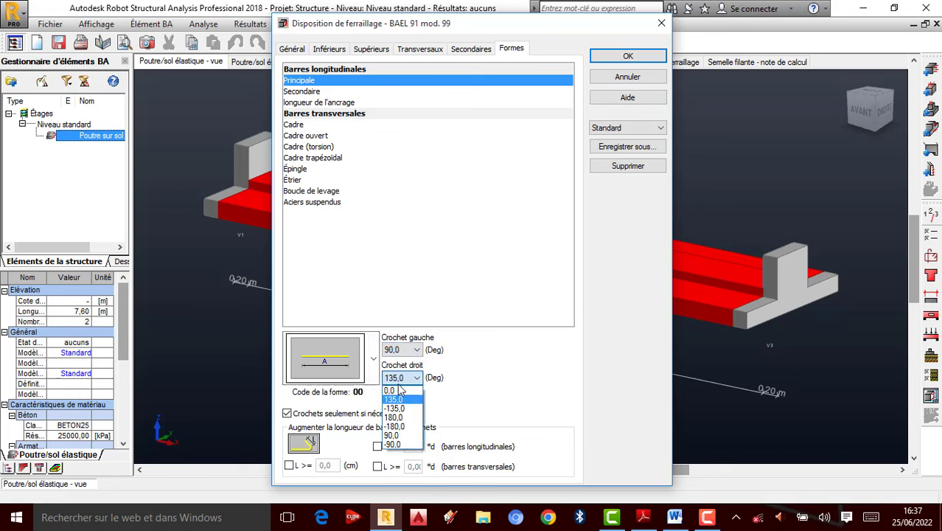
pyautogui.click(398, 434)
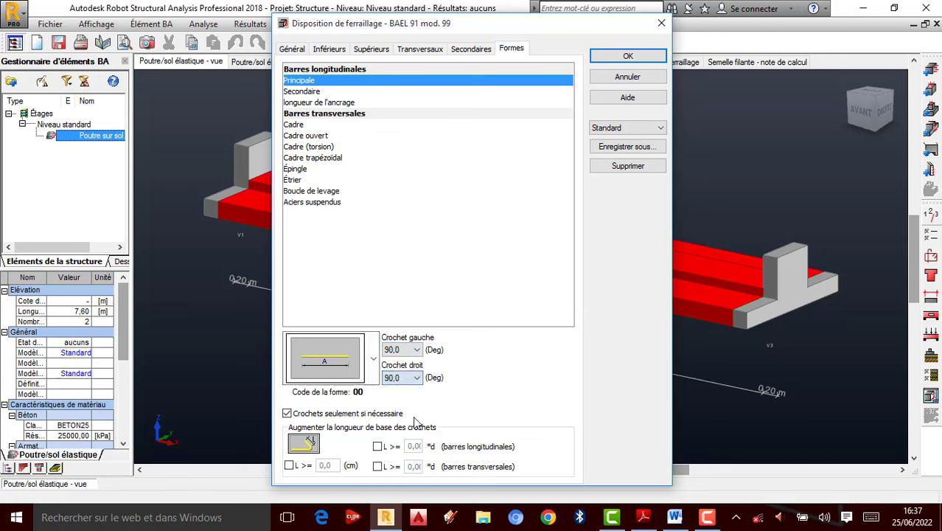
# Turn off "Crochets seulement si nécessaire", set the minimum base hook length to 10 cm, and accept the reinforcement layout.
pyautogui.click(287, 414)
pyautogui.click(289, 466)
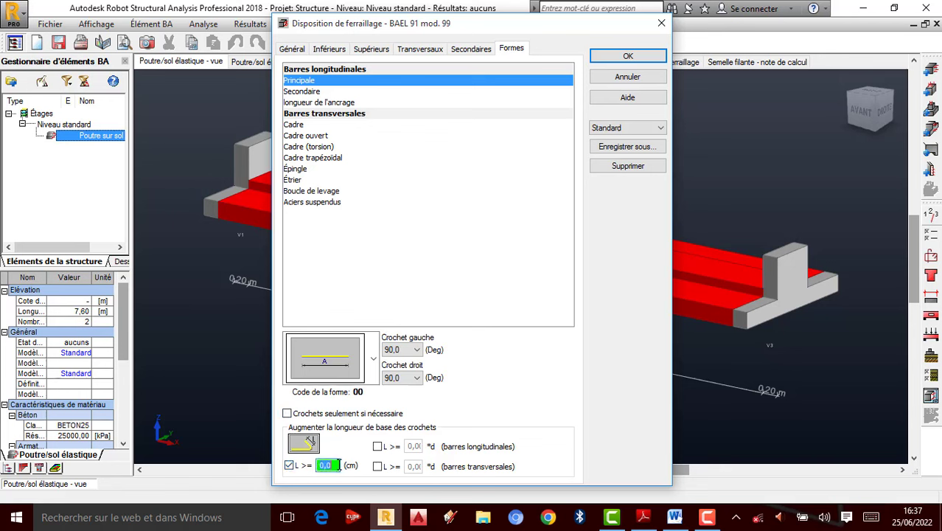
pyautogui.write('10')
pyautogui.click(631, 57)
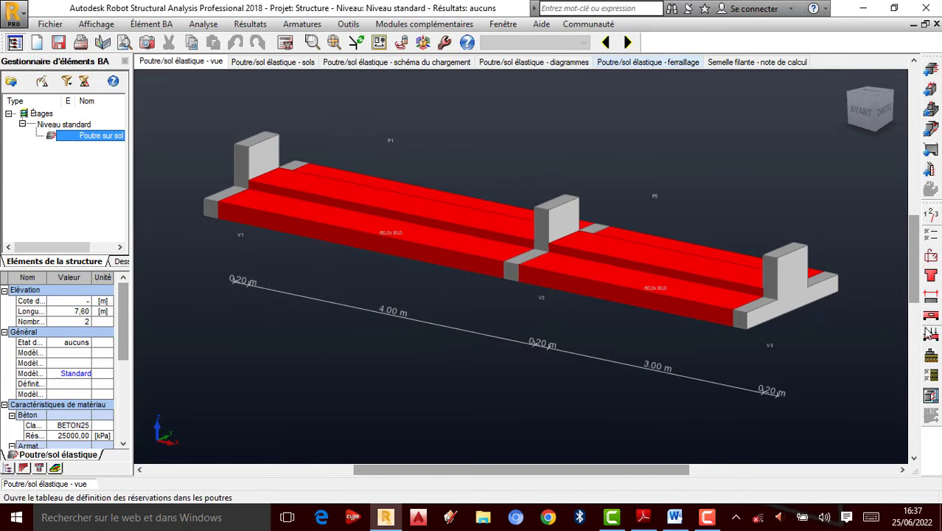
# Add a permanent uniform linear load of 5 kN/m in the Z direction on spans 1 and 2.
pyautogui.click(931, 335)
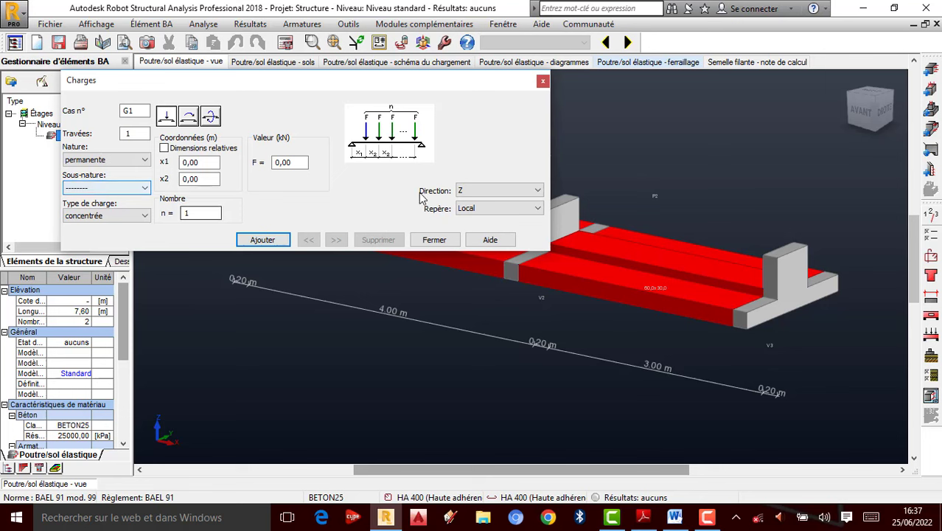
pyautogui.click(122, 221)
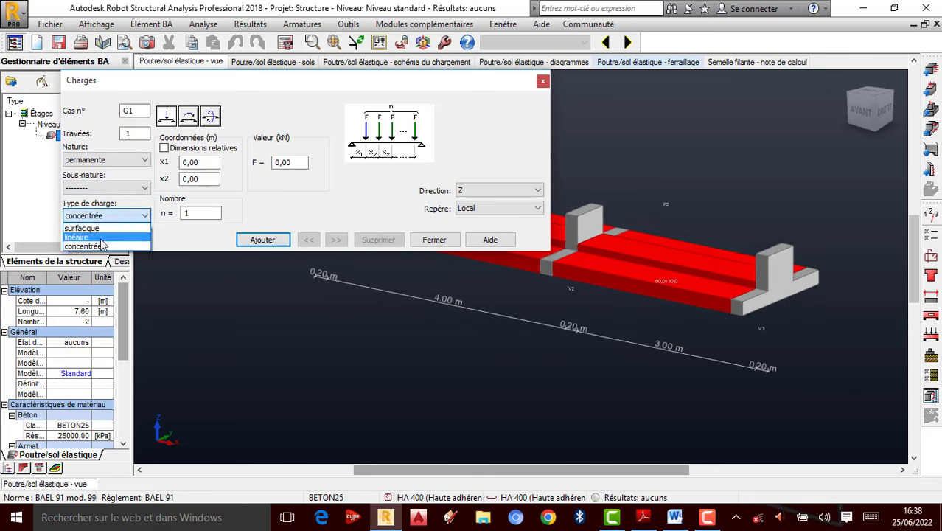
pyautogui.click(82, 237)
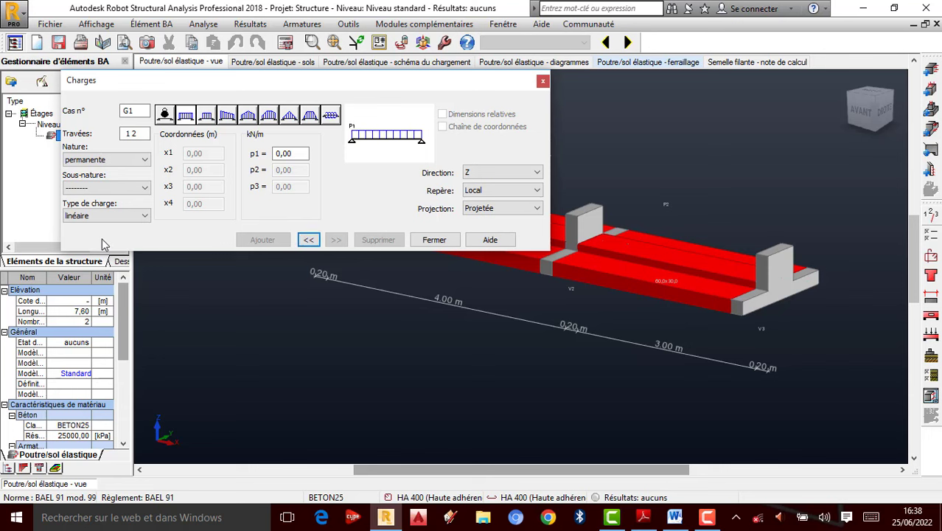
pyautogui.click(184, 119)
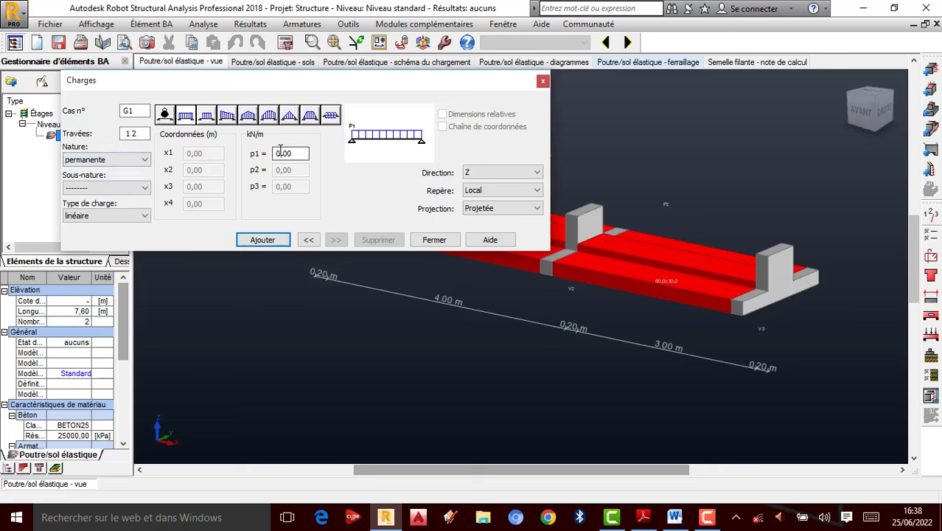
pyautogui.doubleClick(280, 152)
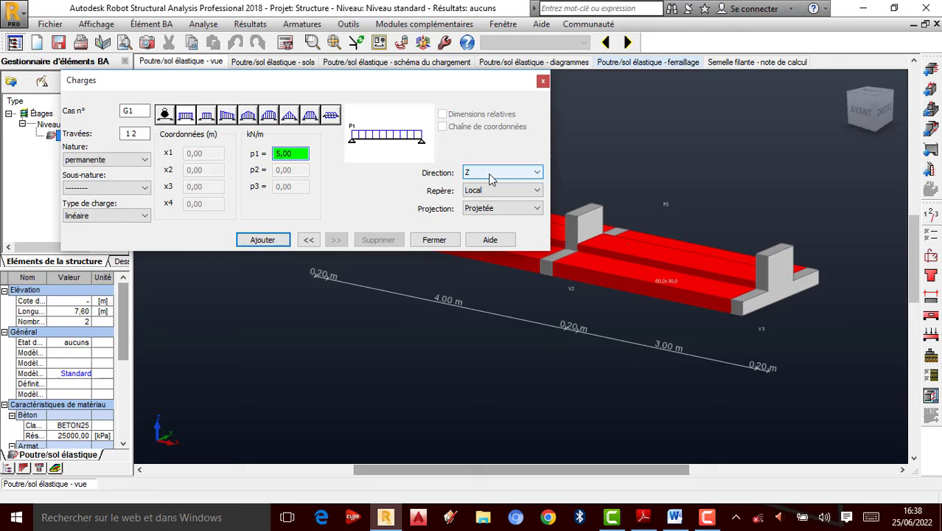
pyautogui.click(531, 209)
pyautogui.click(533, 213)
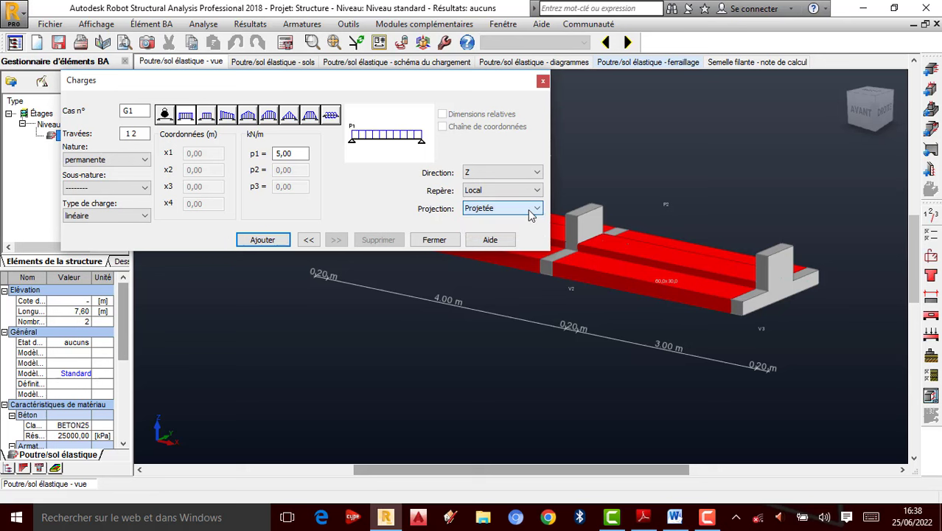
pyautogui.click(262, 240)
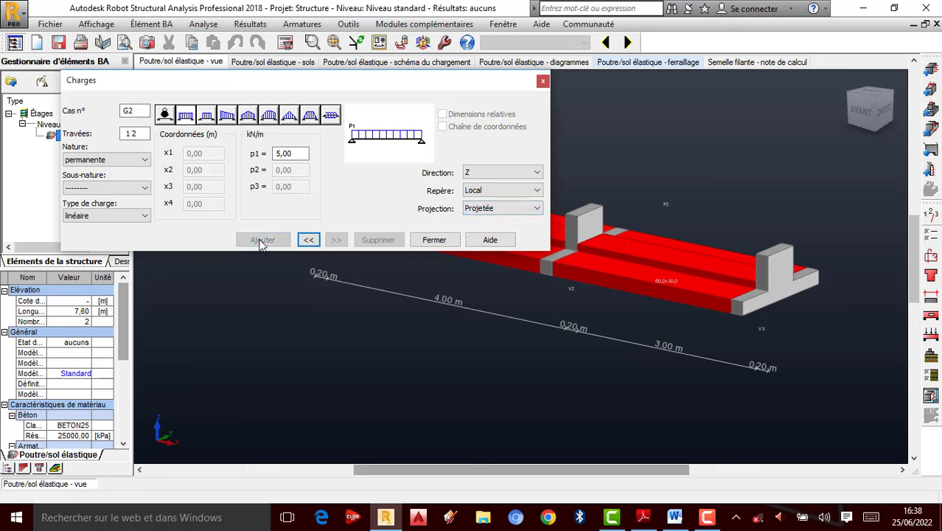
# Add a live (d'exploitation) uniform linear load of 10 kN/m on spans 1 and 2, and finish the load definition.
pyautogui.click(145, 161)
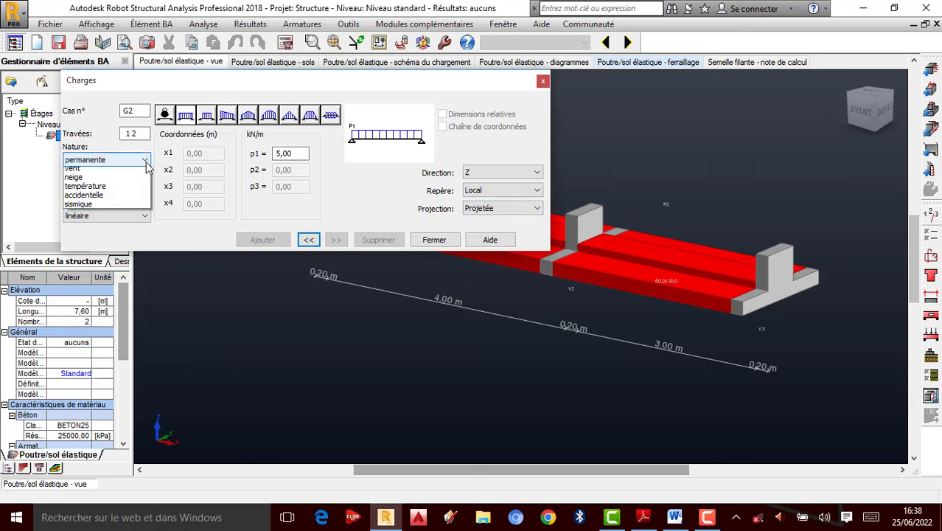
pyautogui.click(121, 187)
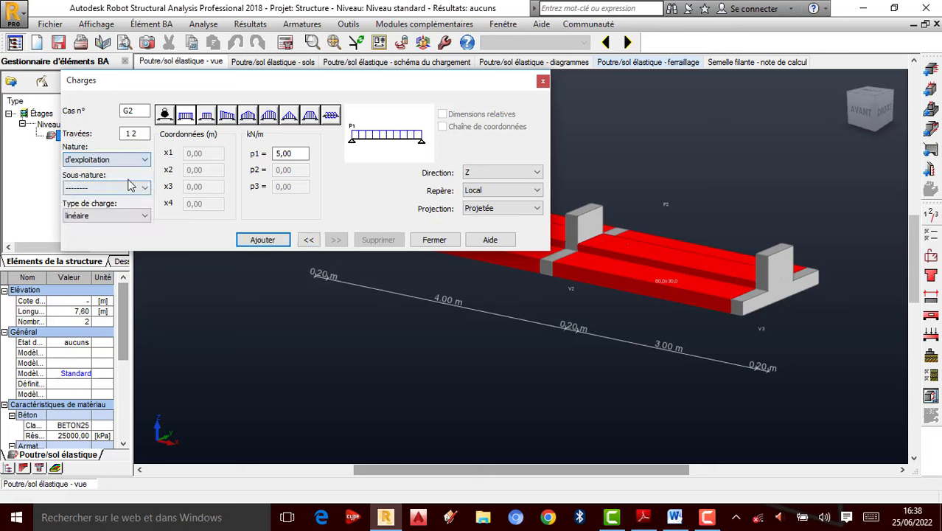
pyautogui.click(132, 215)
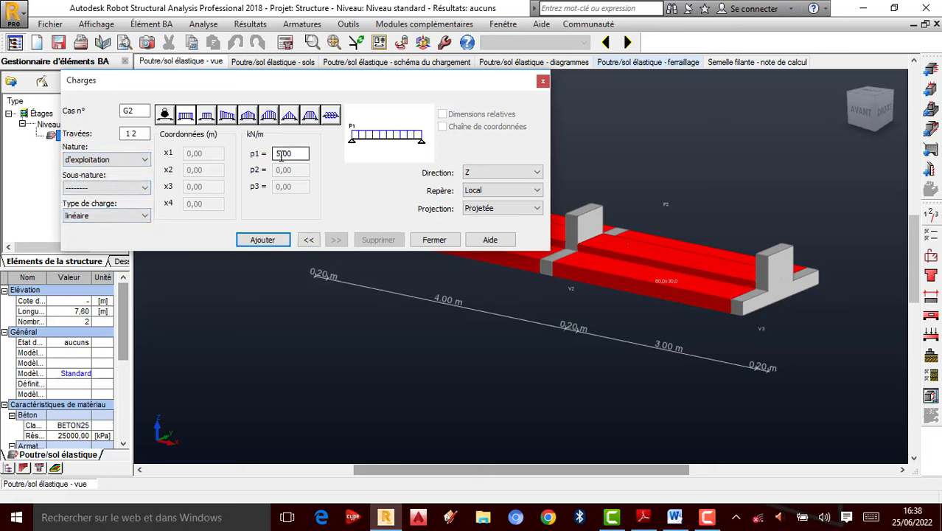
pyautogui.click(282, 154)
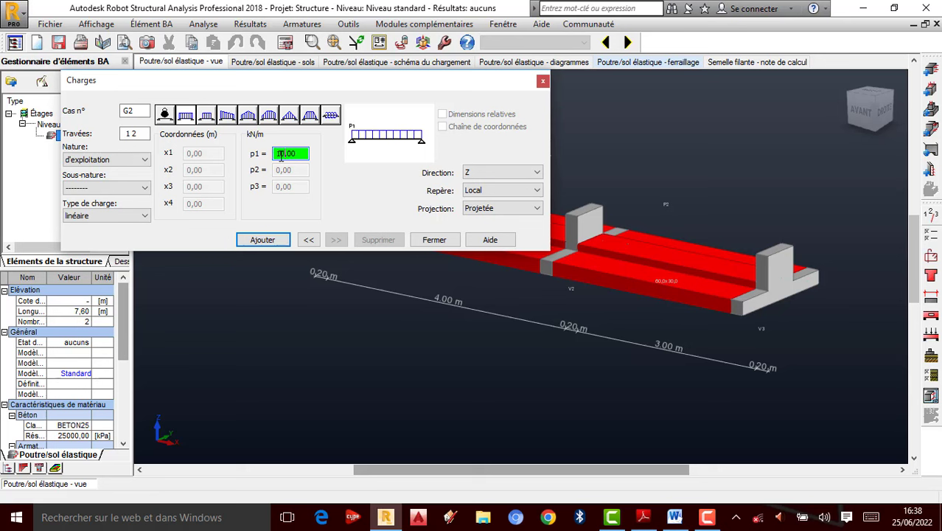
pyautogui.click(262, 239)
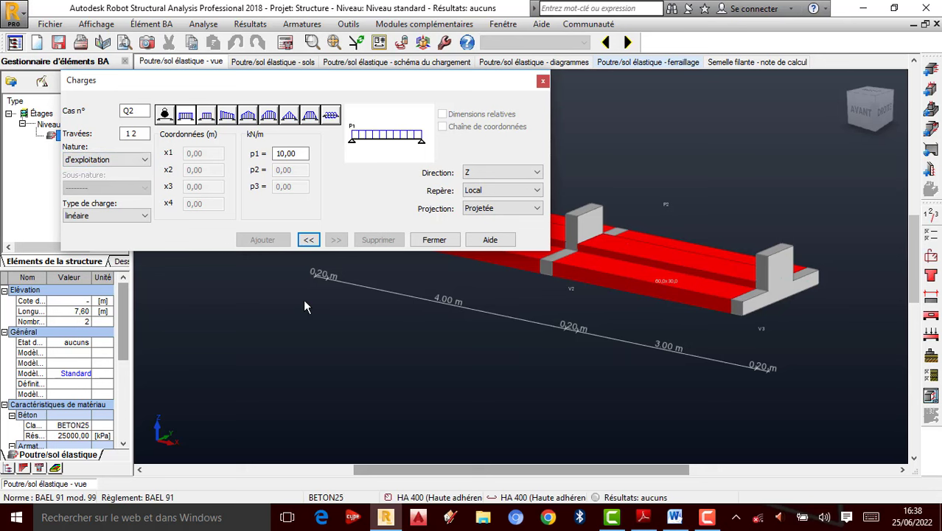
pyautogui.click(143, 161)
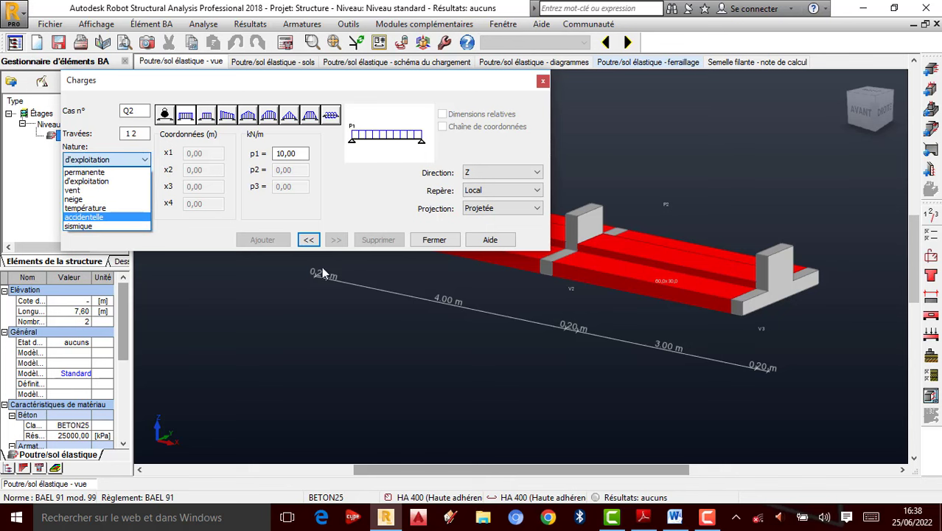
pyautogui.click(434, 244)
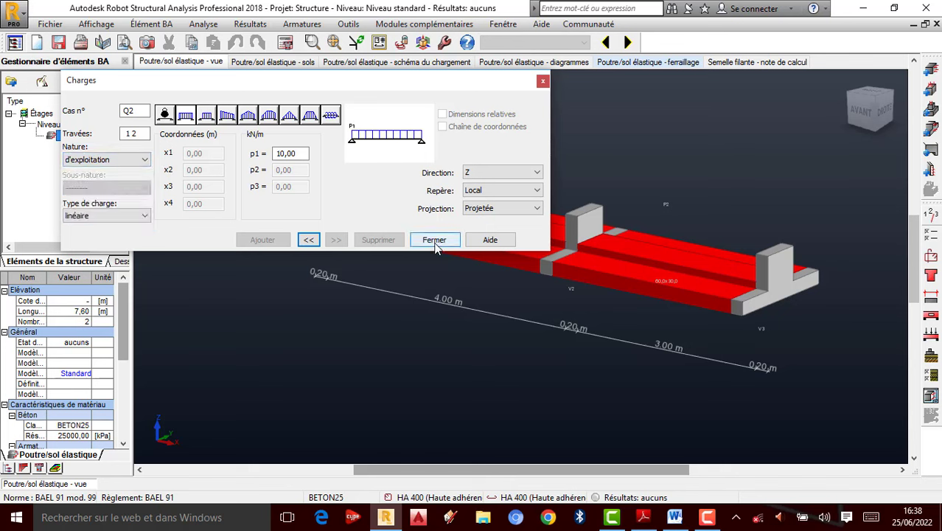
pyautogui.click(434, 242)
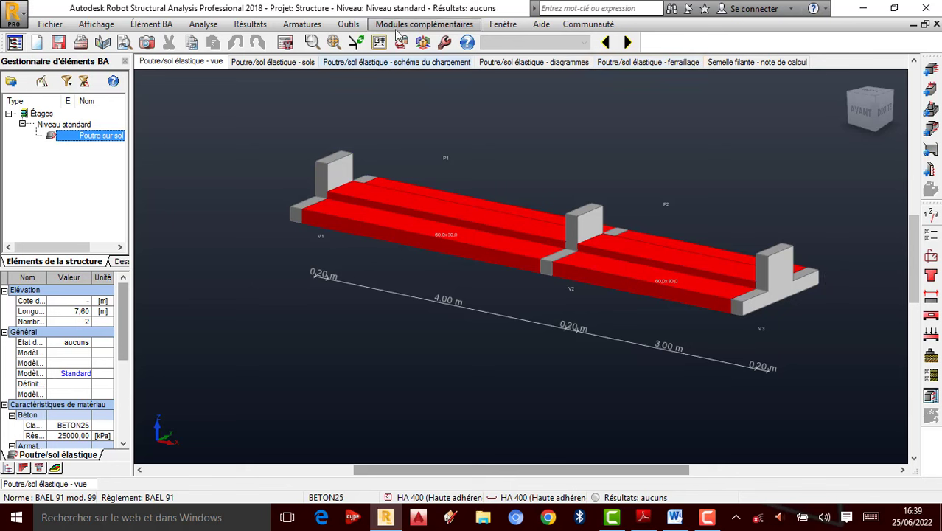
# Review the footing's load diagram and linear load table with the load definition pane closed, and return to the 3D view.
pyautogui.click(389, 61)
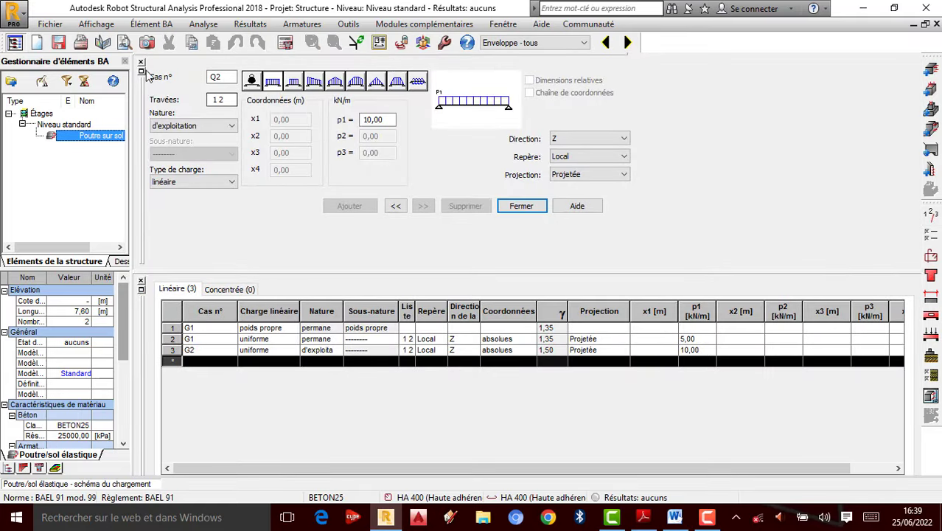
pyautogui.click(142, 63)
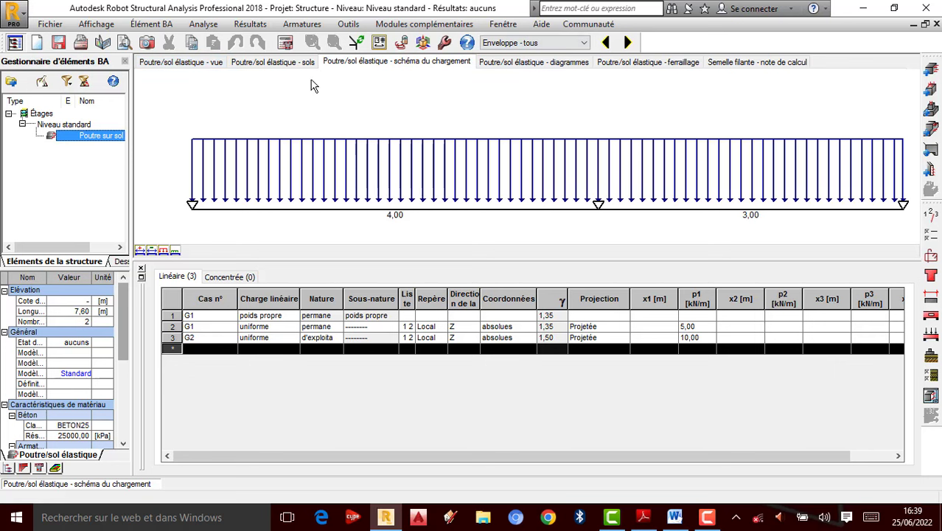
pyautogui.click(183, 62)
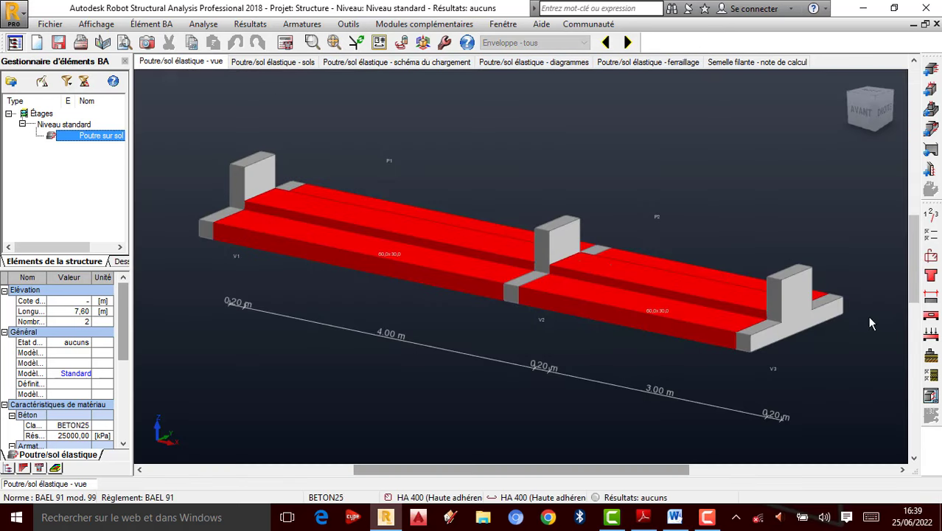
# Open the soil definition, widen the soil name column, and set layer 1 to "Sables et graves lâches".
pyautogui.click(931, 359)
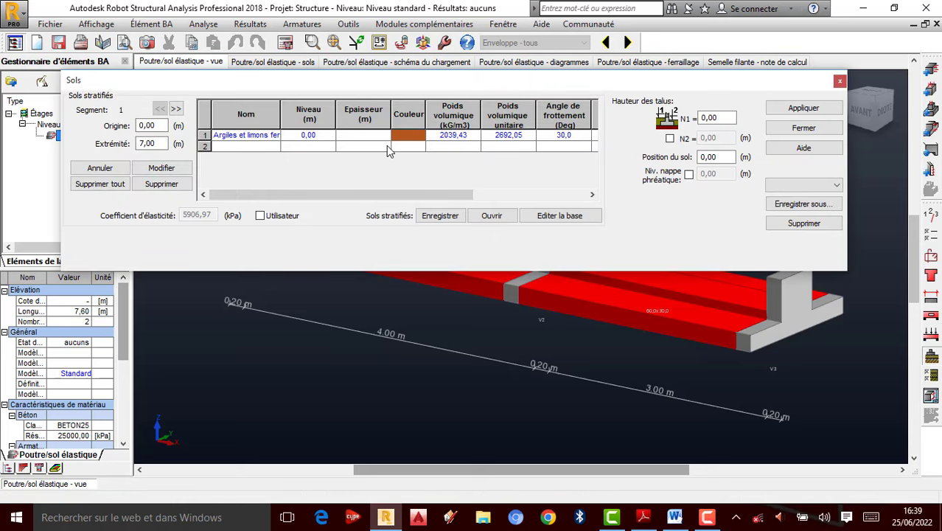
pyautogui.click(259, 146)
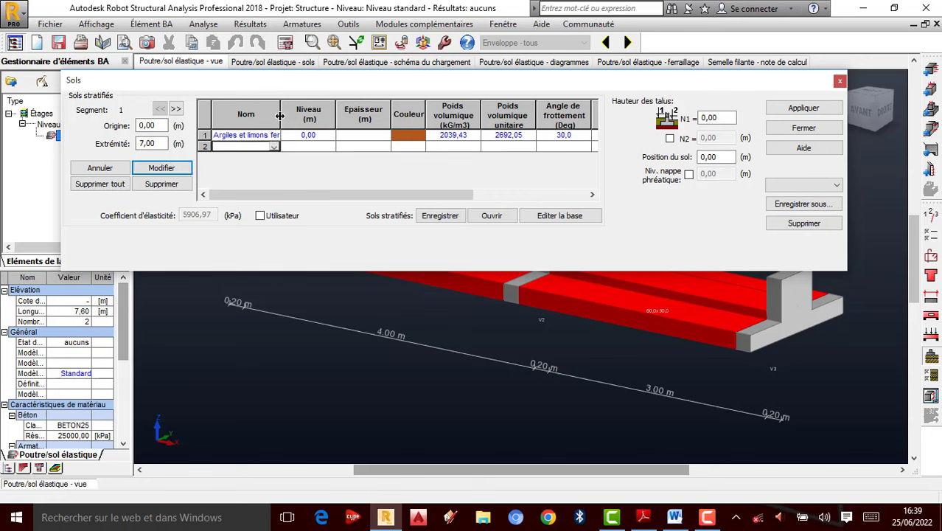
pyautogui.moveTo(280, 116); pyautogui.dragTo(315, 116)
pyautogui.click(295, 136)
pyautogui.click(308, 136)
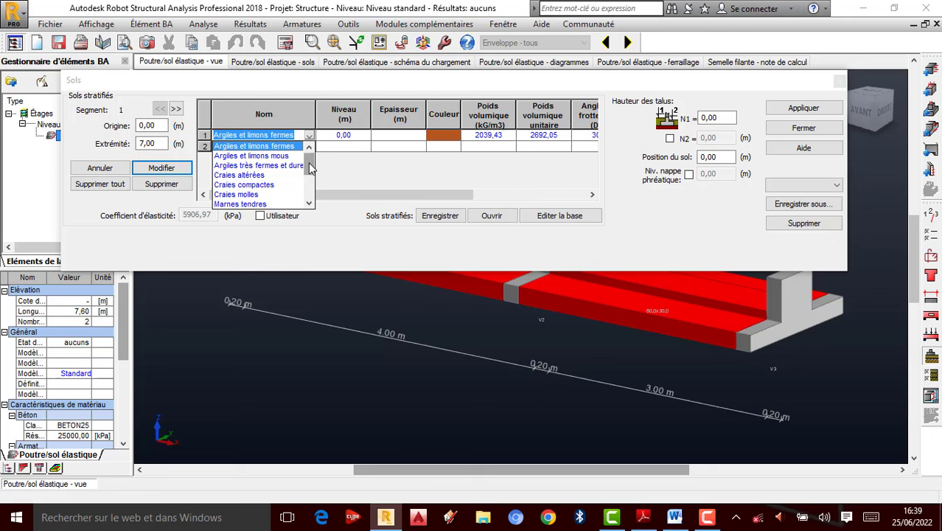
pyautogui.click(309, 203)
pyautogui.click(309, 203)
pyautogui.click(309, 203)
pyautogui.click(309, 204)
pyautogui.click(309, 204)
pyautogui.click(309, 204)
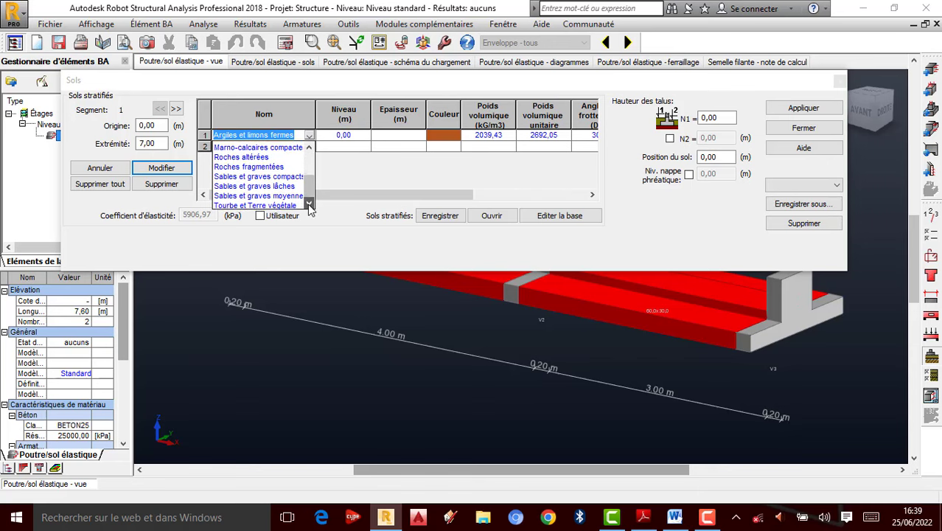
pyautogui.moveTo(310, 186); pyautogui.dragTo(312, 140)
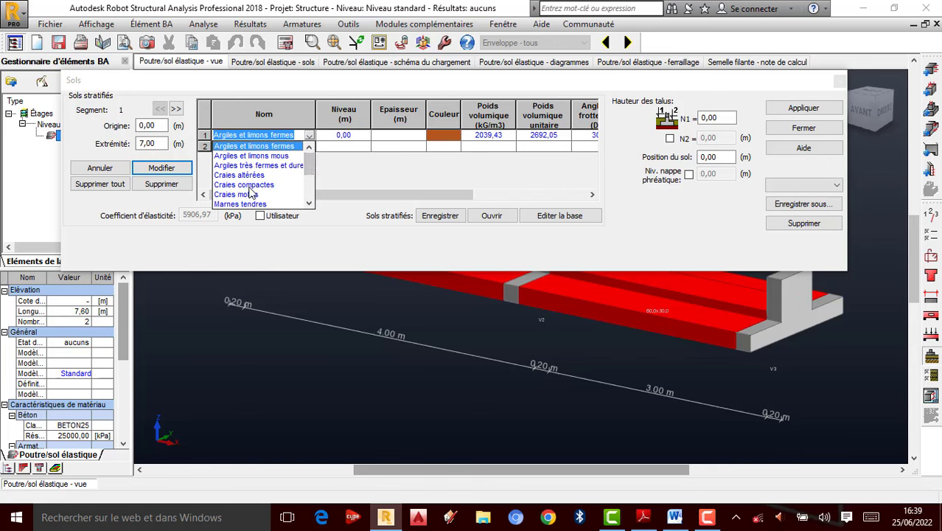
pyautogui.click(309, 204)
pyautogui.click(309, 203)
pyautogui.click(309, 204)
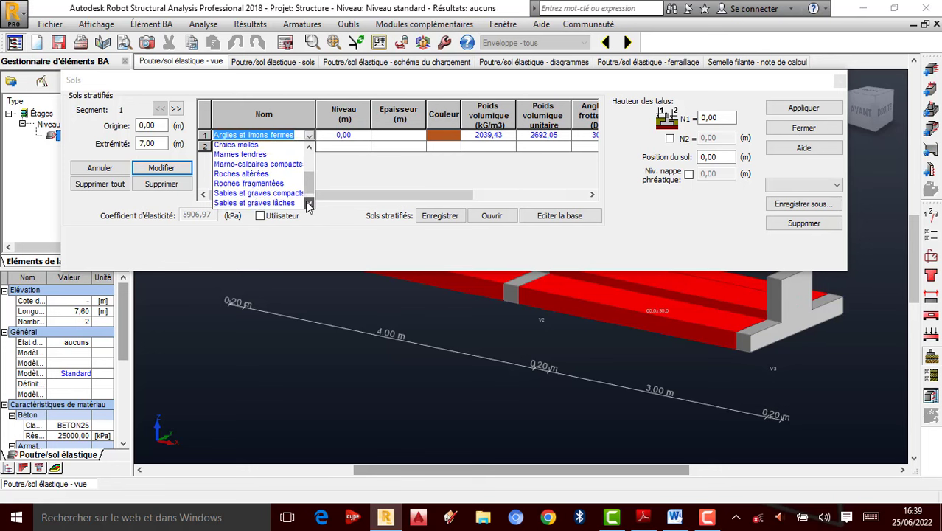
pyautogui.click(309, 204)
pyautogui.click(309, 204)
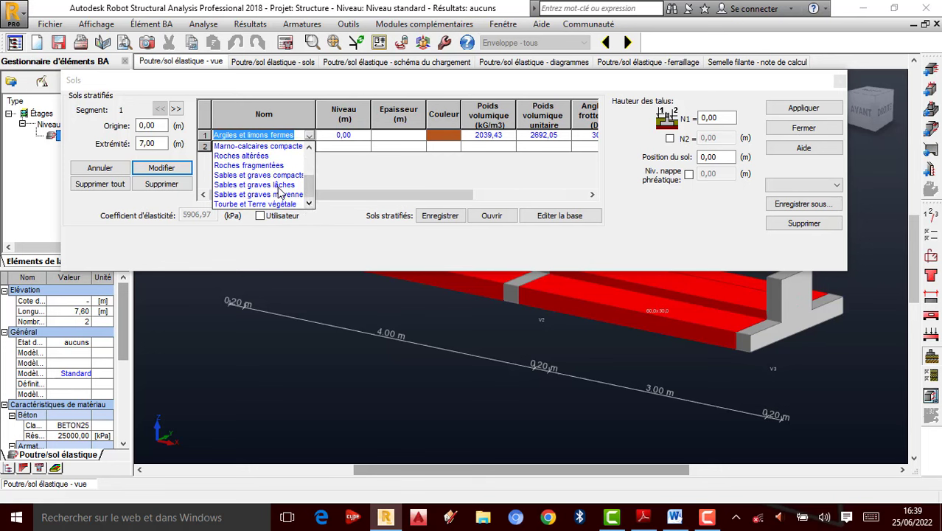
pyautogui.click(281, 185)
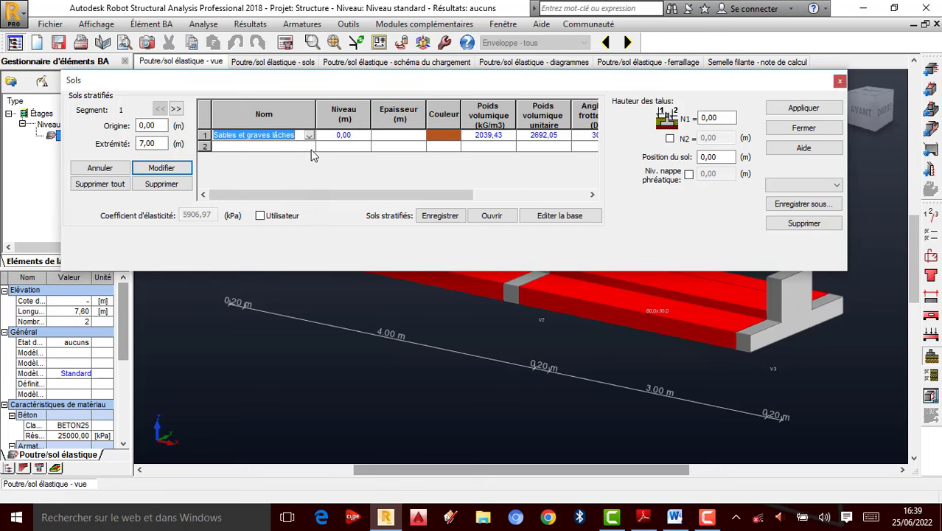
pyautogui.click(397, 136)
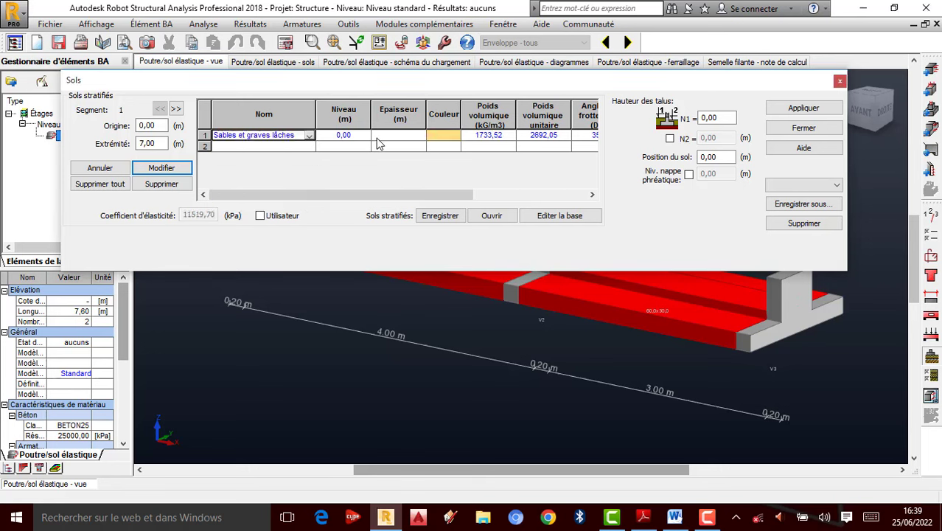
pyautogui.click(343, 135)
pyautogui.click(348, 137)
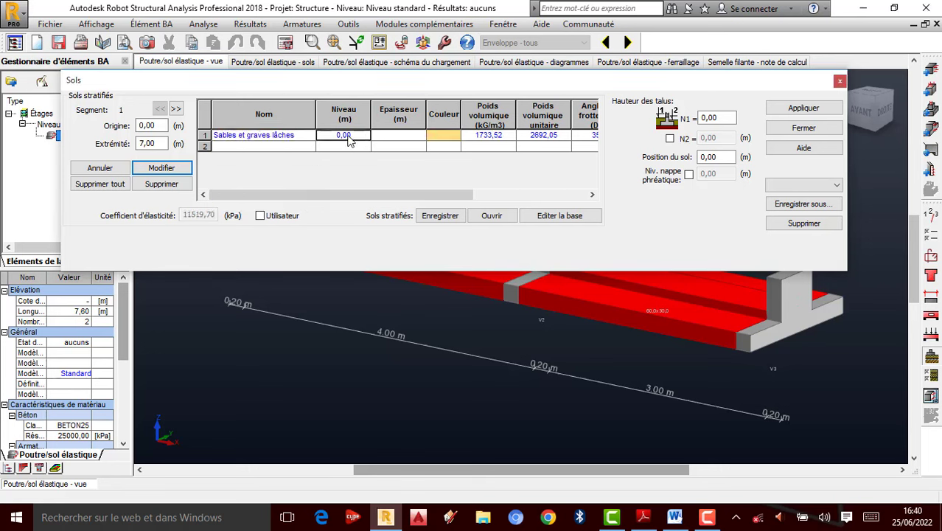
# Add a second soil layer of type "Sables et graves compacts" beneath the first.
pyautogui.click(295, 146)
pyautogui.click(311, 147)
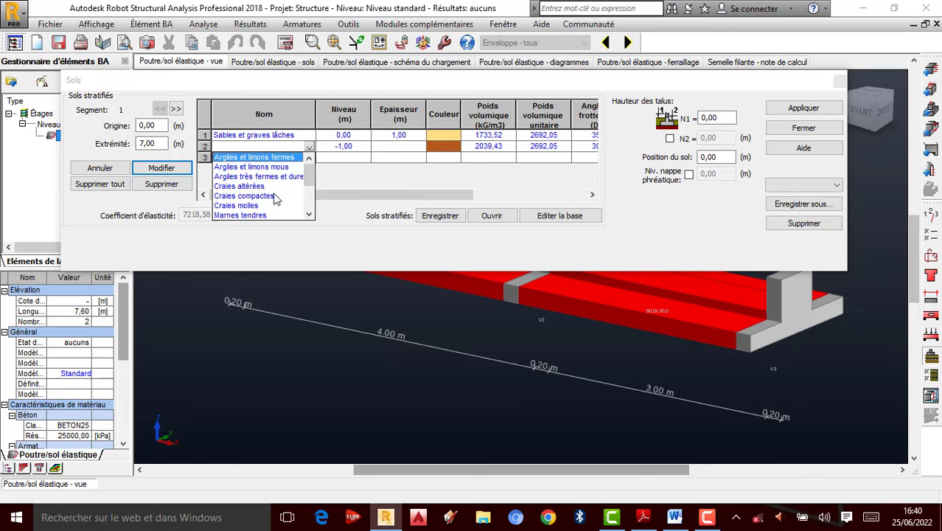
pyautogui.click(317, 217)
pyautogui.click(308, 145)
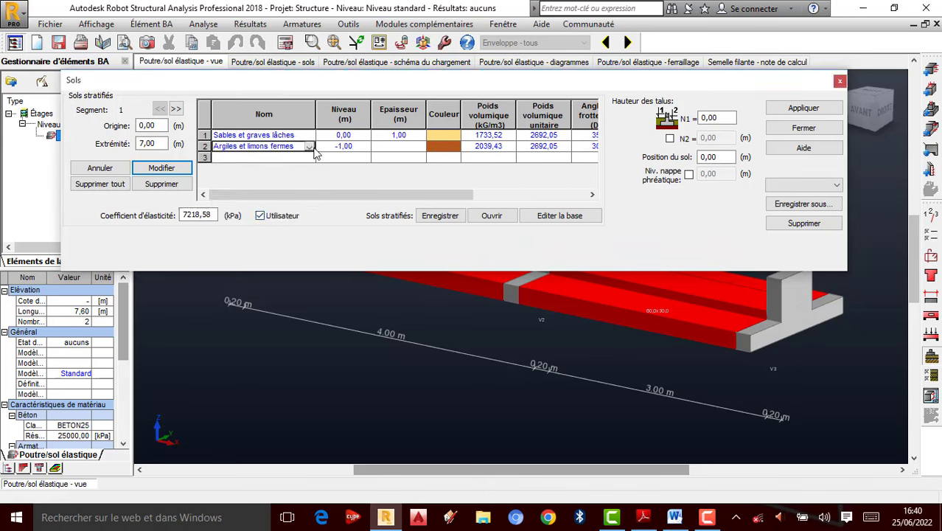
pyautogui.click(311, 148)
pyautogui.click(309, 215)
pyautogui.click(309, 214)
pyautogui.click(310, 215)
pyautogui.click(309, 215)
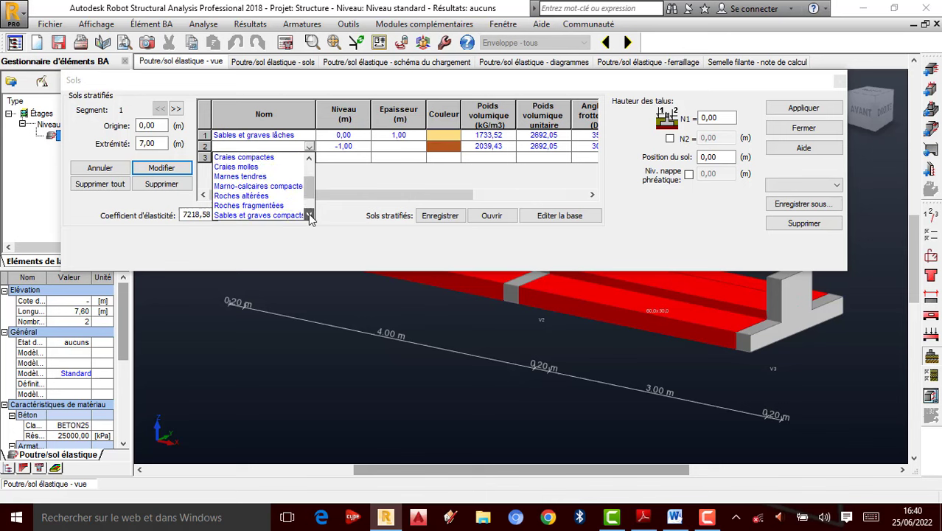
pyautogui.click(309, 214)
pyautogui.click(309, 214)
pyautogui.click(310, 215)
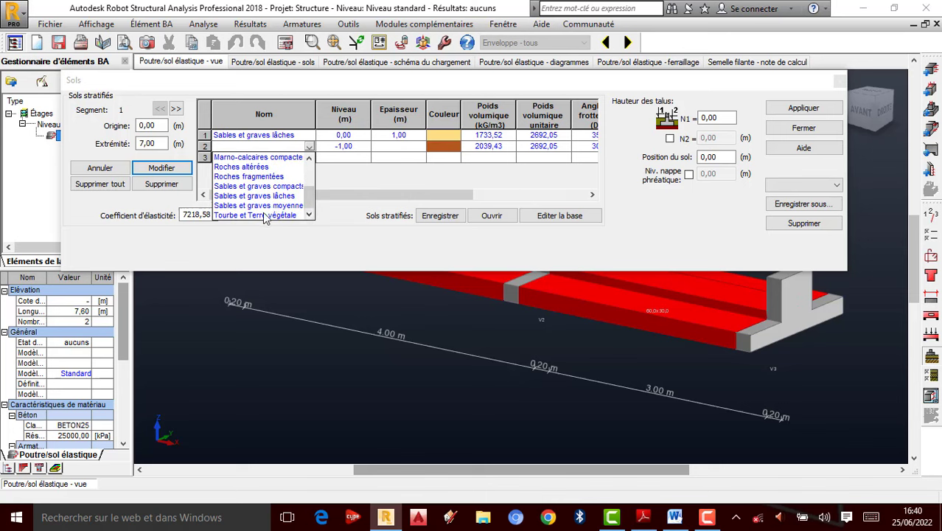
pyautogui.click(276, 187)
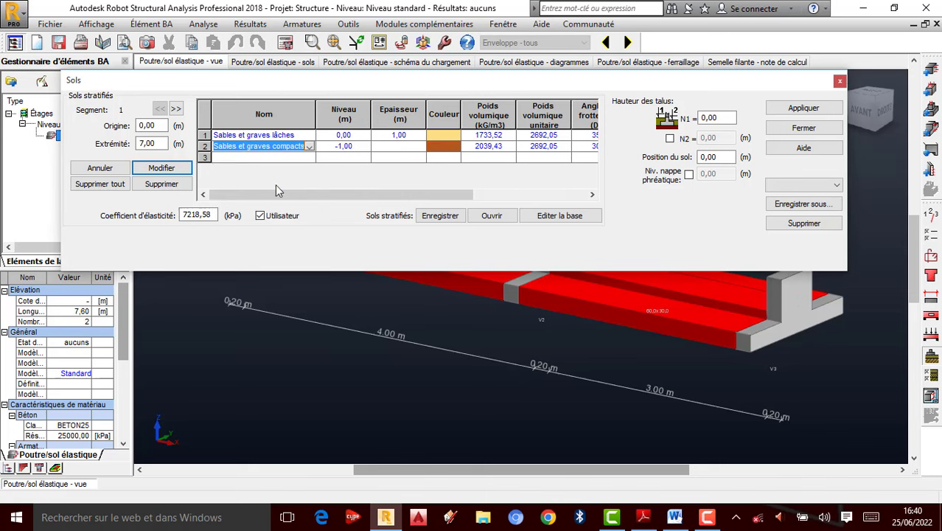
# Set the thickness of the upper "Sables et graves lâches" layer to 2,00 m.
pyautogui.click(402, 146)
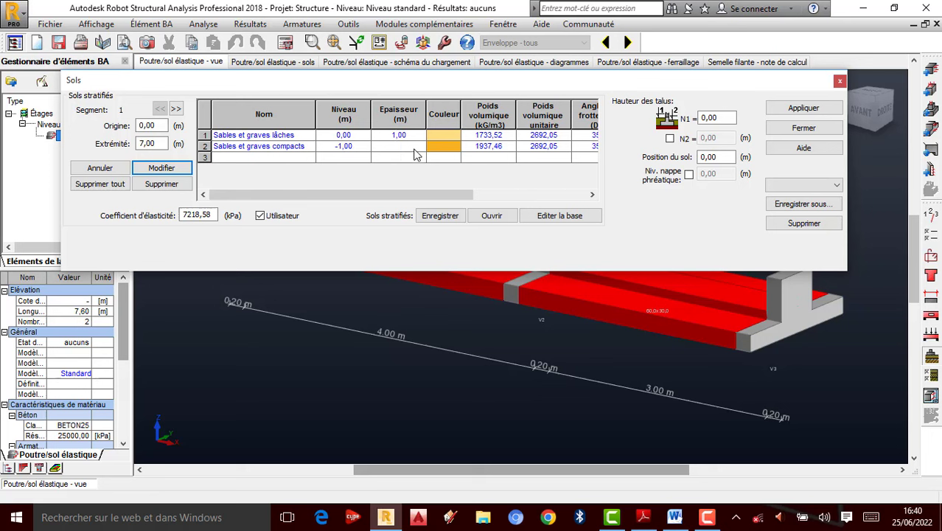
pyautogui.press('BackSpace')
pyautogui.click(407, 164)
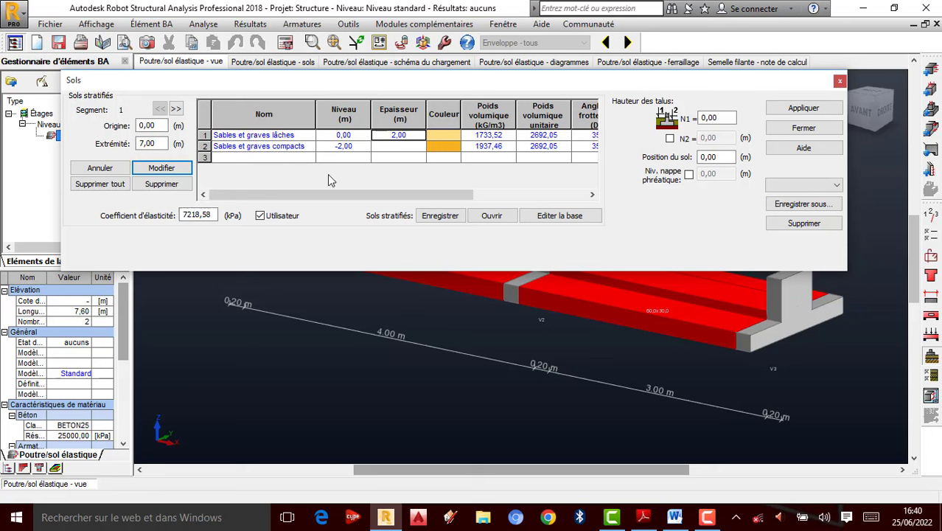
# Enable the groundwater level, set it to 0,50 m, then apply and close the soil definition.
pyautogui.click(688, 174)
pyautogui.click(705, 174)
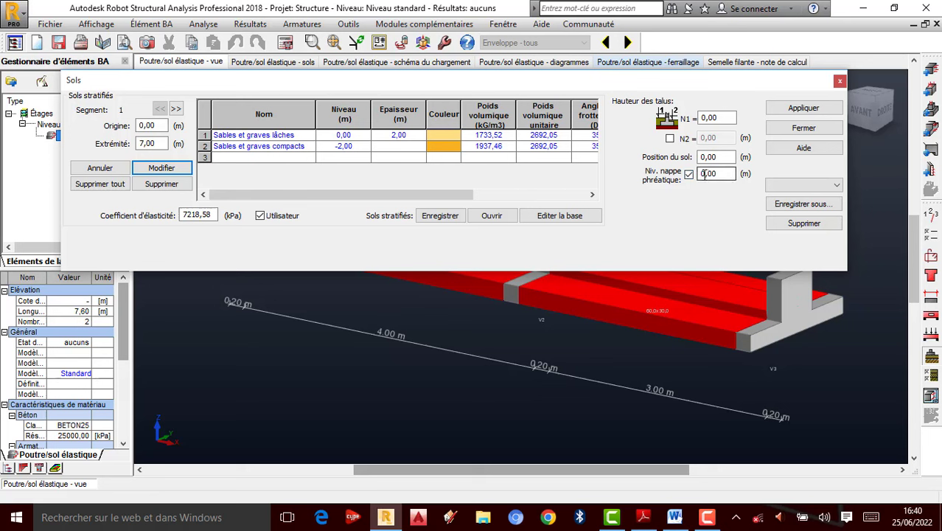
pyautogui.doubleClick(705, 174)
pyautogui.write('1,00')
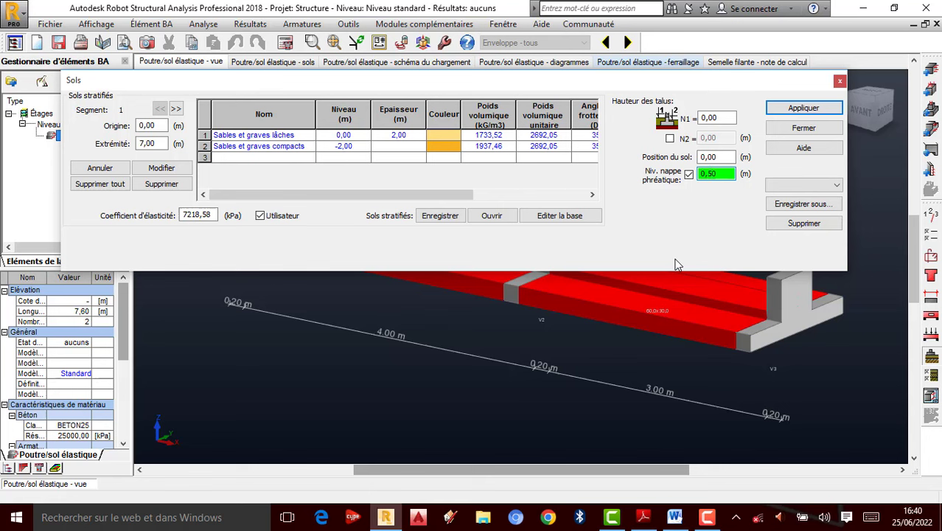
pyautogui.click(801, 109)
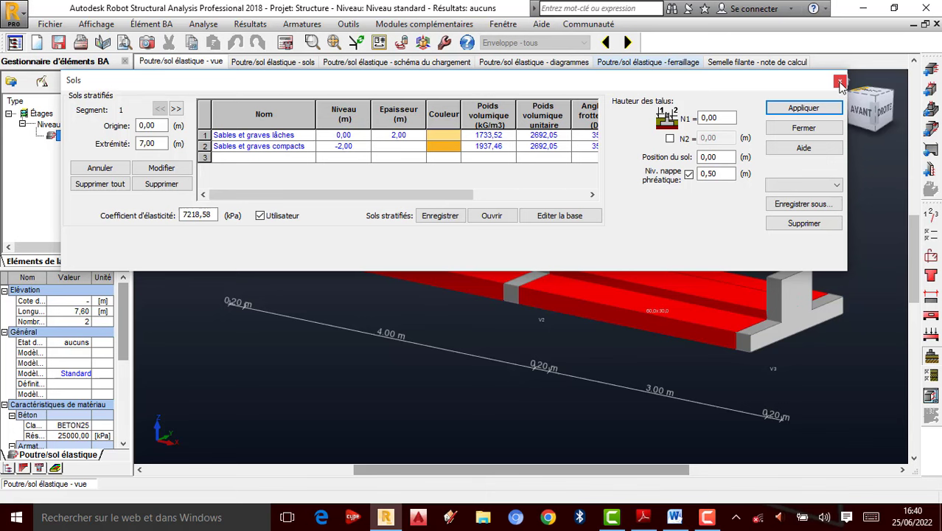
pyautogui.click(841, 82)
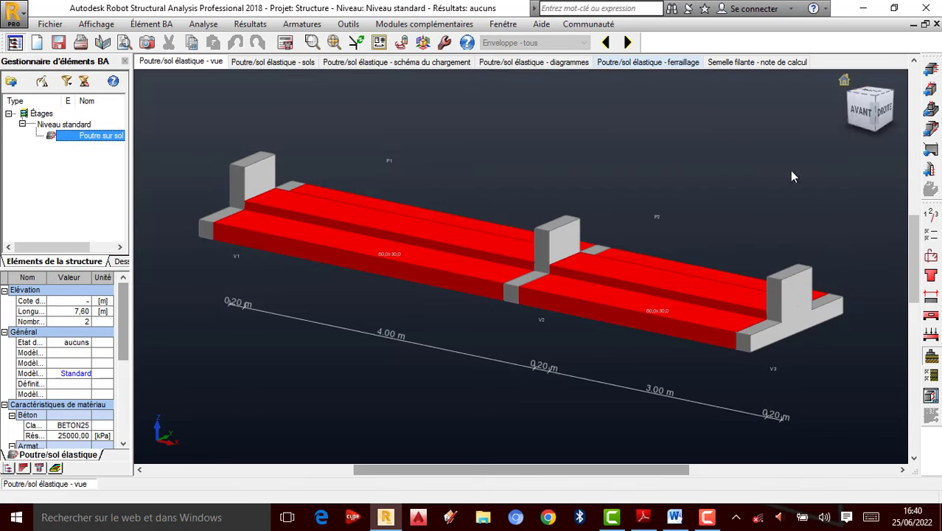
# In the DTU 13.12 geotechnical options, set the stress calculation method to "Pressiométrique de contrainte" with the ELU limit state.
pyautogui.click(932, 376)
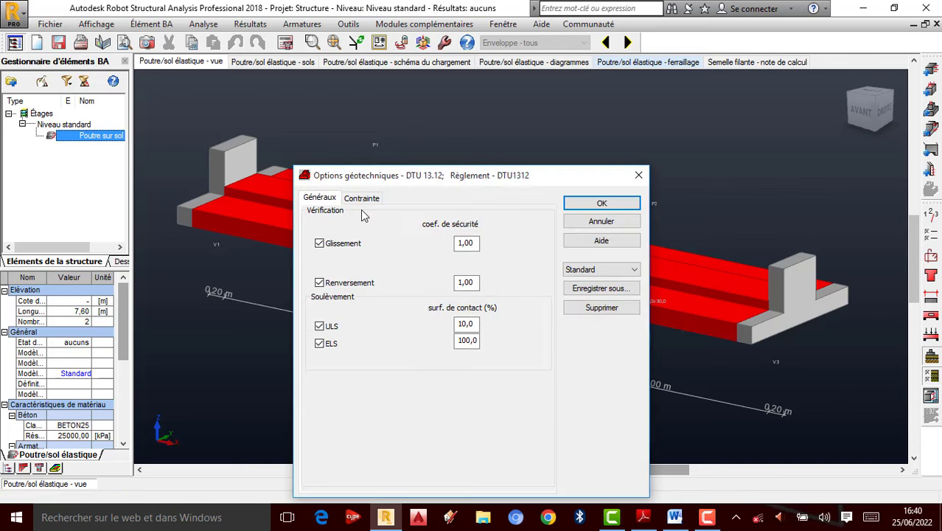
pyautogui.moveTo(390, 183); pyautogui.dragTo(378, 90)
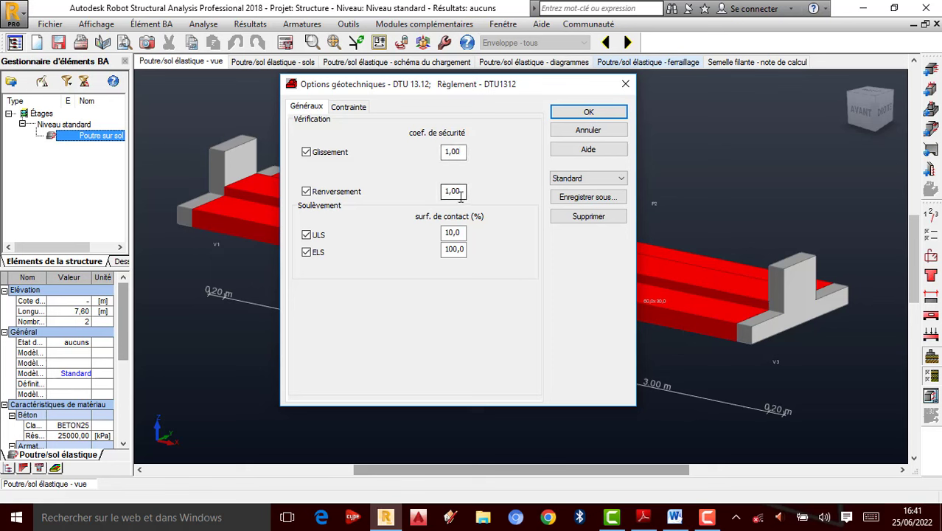
pyautogui.click(349, 108)
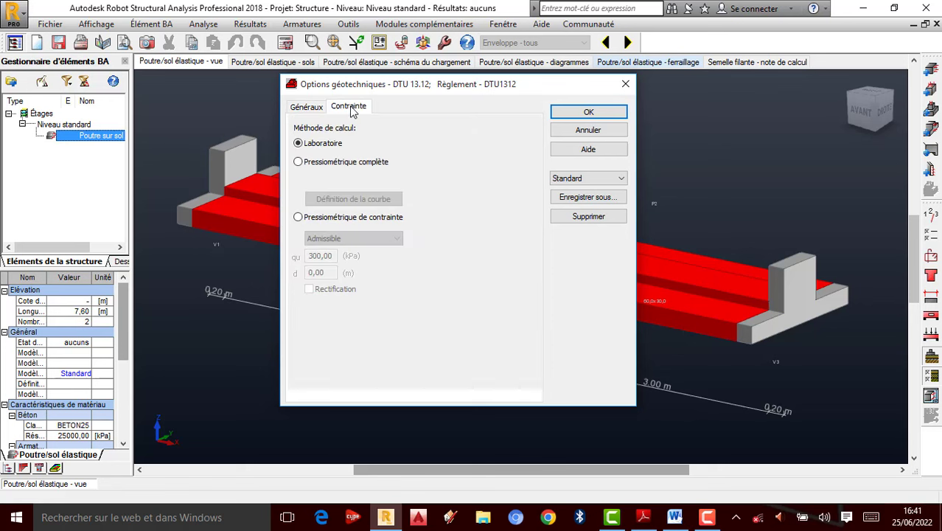
pyautogui.click(298, 162)
pyautogui.click(299, 216)
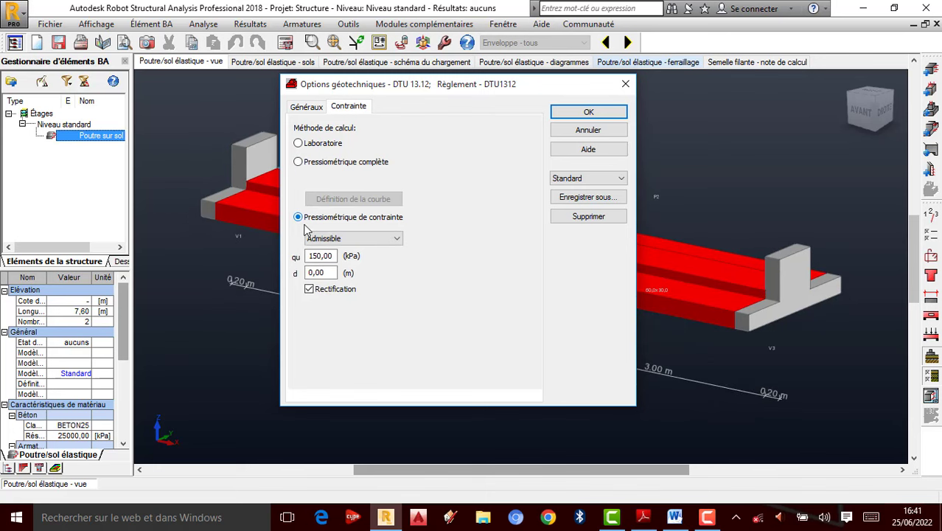
pyautogui.click(380, 240)
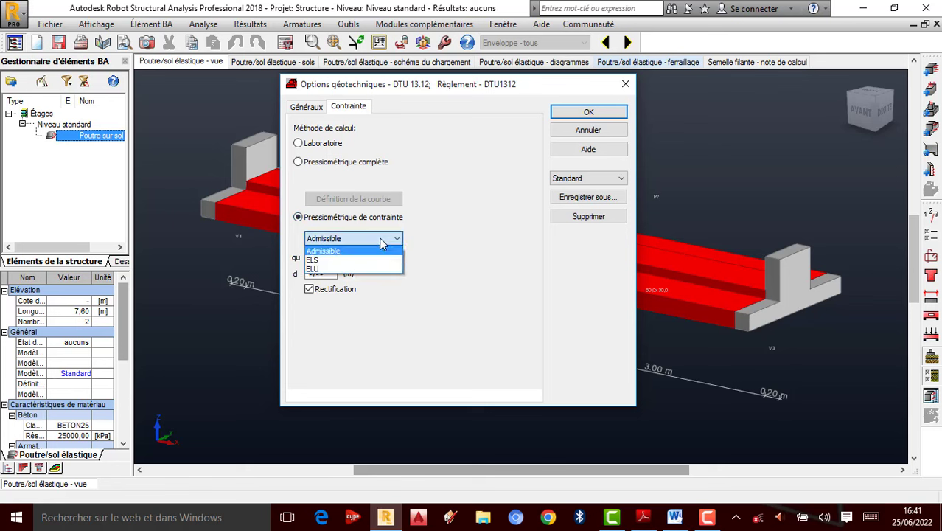
pyautogui.click(329, 270)
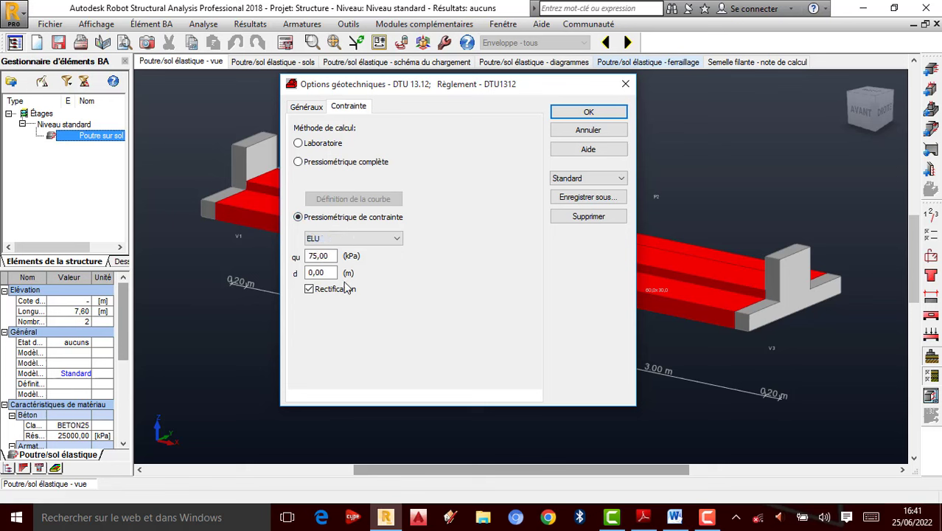
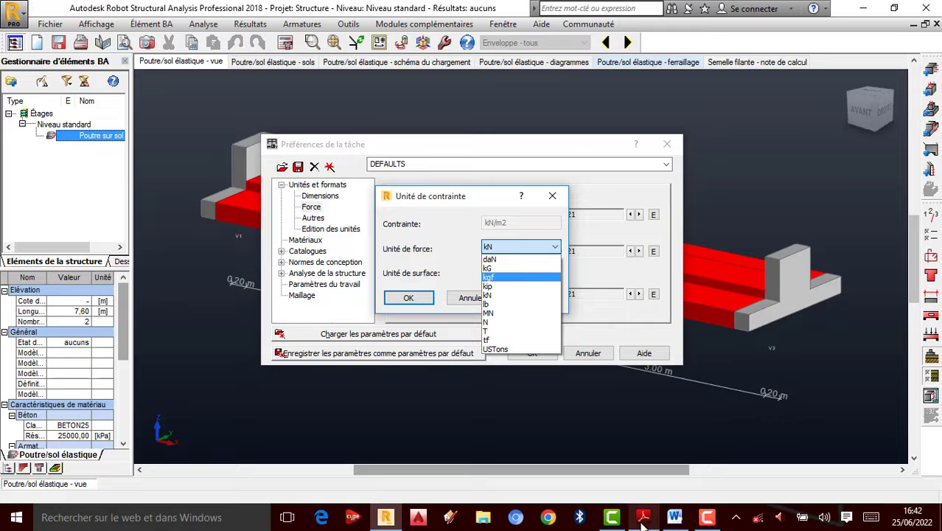
# Check the allowable stress in the soil report in Adobe Reader, then set the stress unit to kG/cm2 in the job preferences.
pyautogui.click(643, 519)
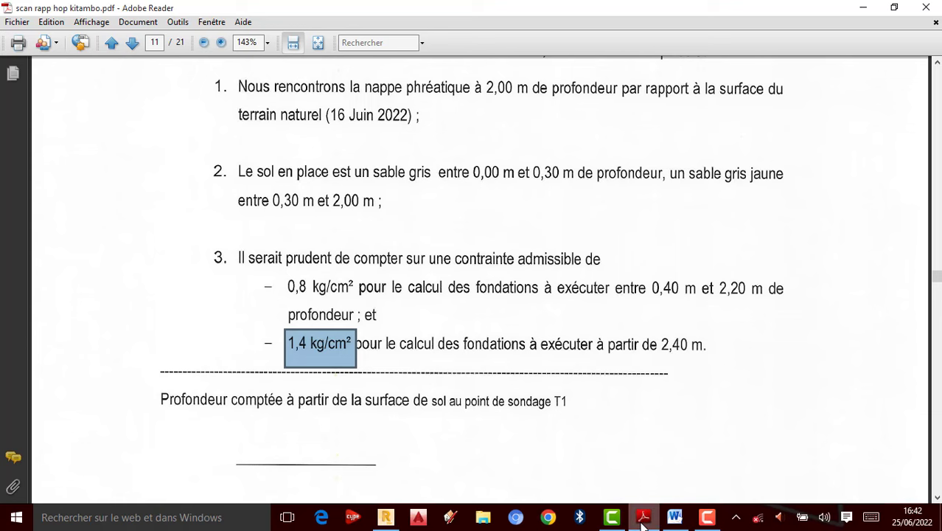
pyautogui.click(864, 8)
pyautogui.click(554, 250)
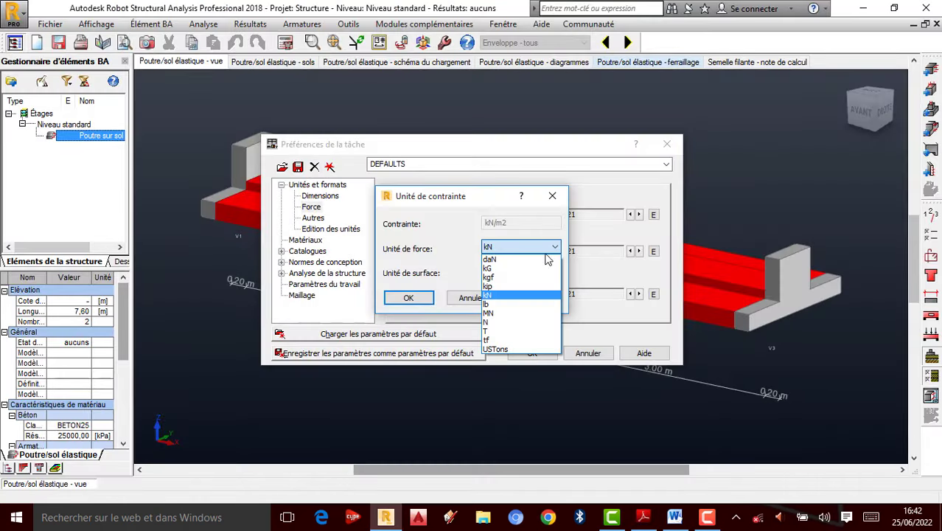
pyautogui.click(509, 278)
pyautogui.click(545, 275)
pyautogui.click(509, 284)
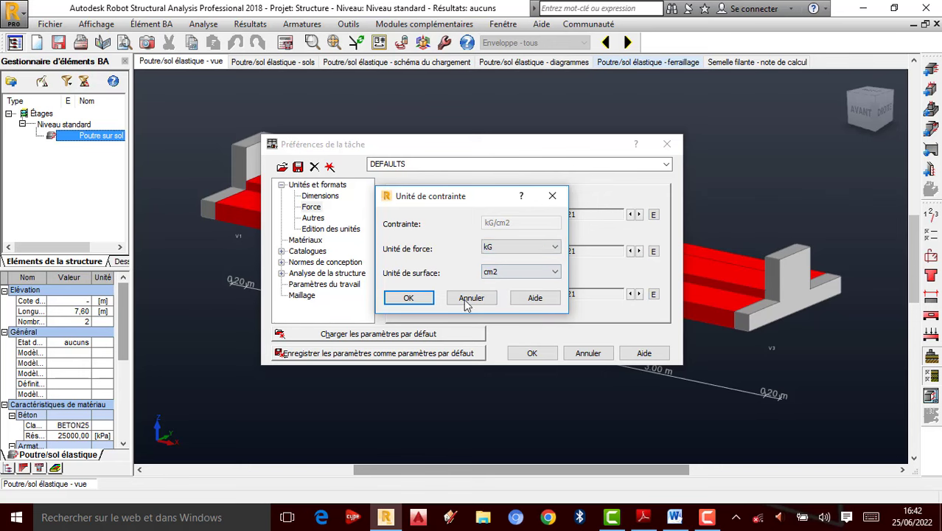
pyautogui.click(408, 297)
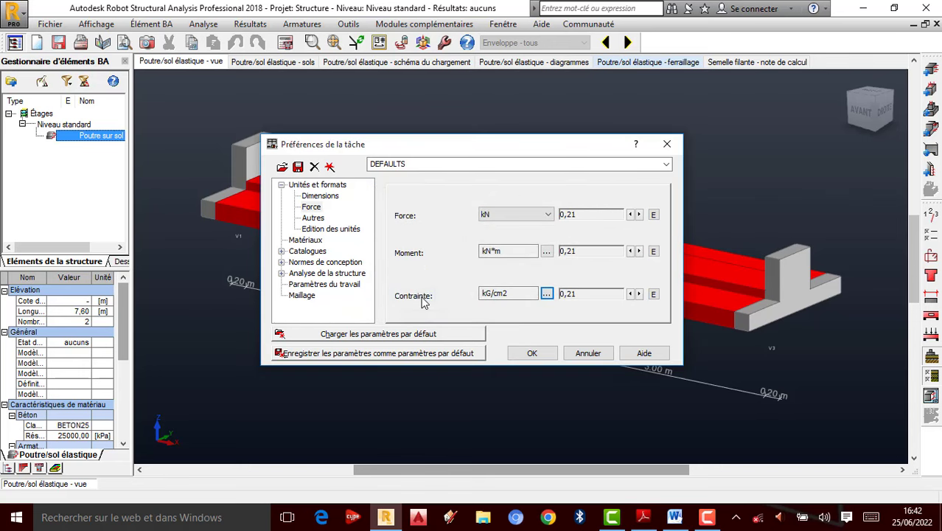
pyautogui.click(533, 353)
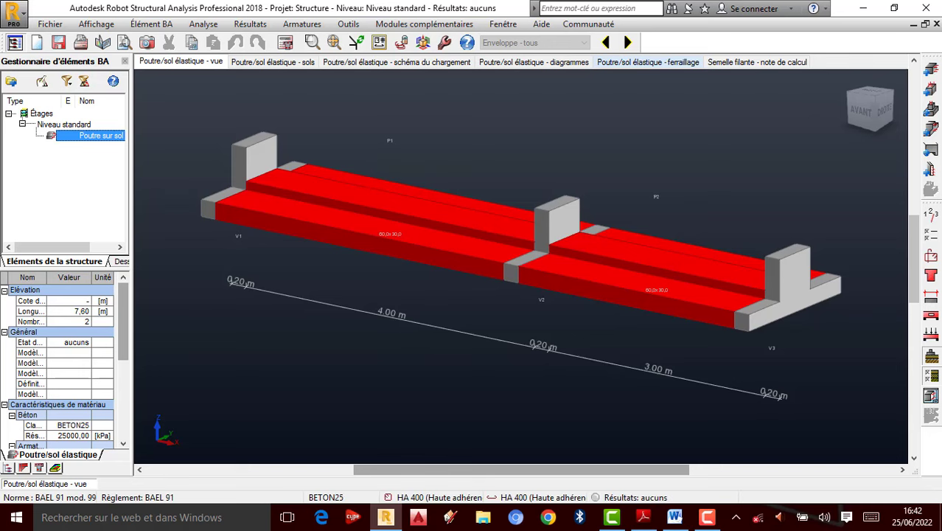
# Select the ELU limit state in the DTU 13.12 stress options and check the allowable stress in the soil report in Adobe Reader.
pyautogui.click(929, 377)
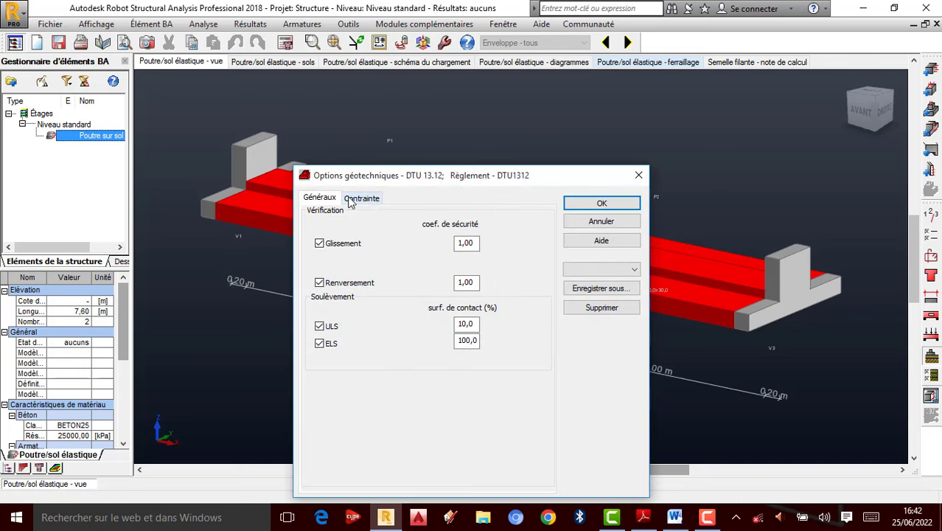
pyautogui.click(355, 197)
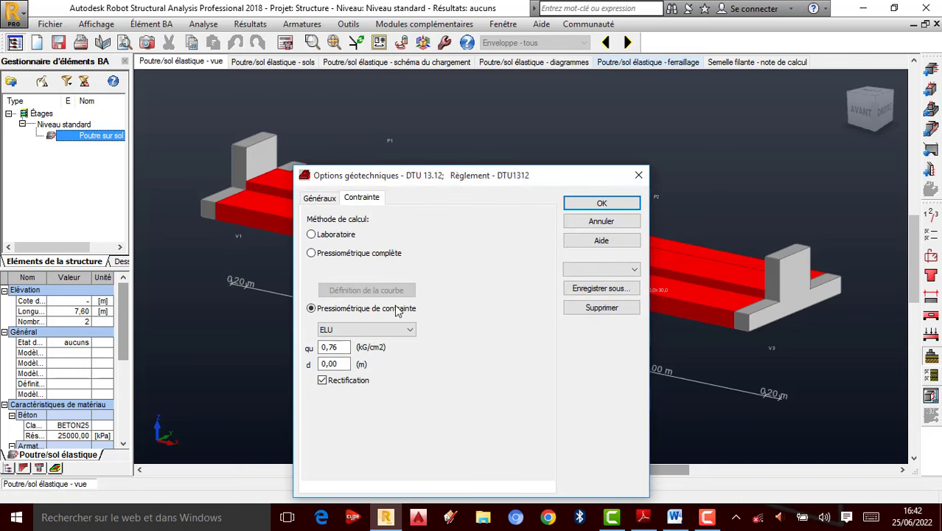
pyautogui.click(374, 332)
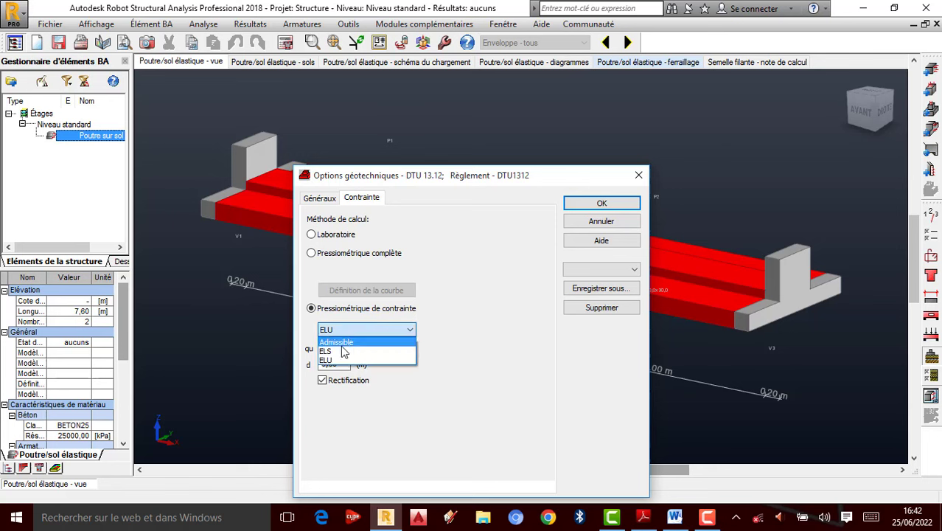
pyautogui.click(328, 361)
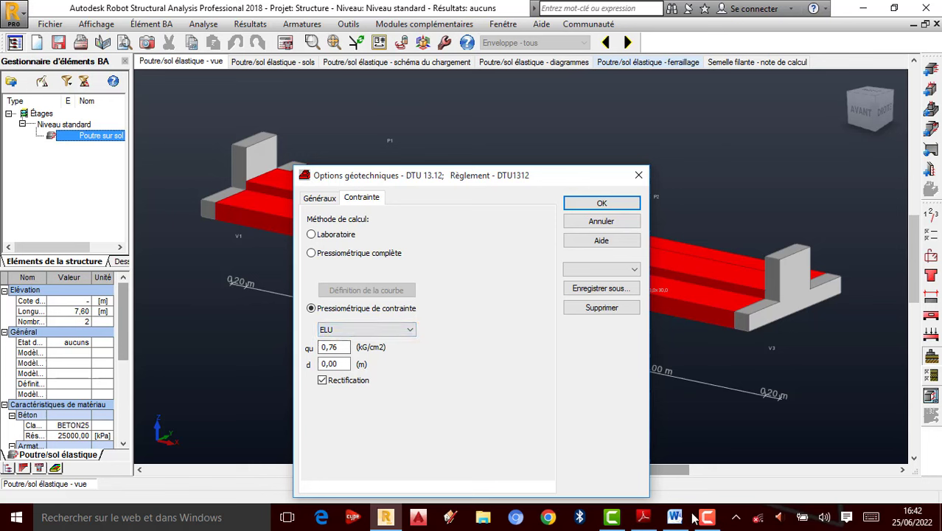
pyautogui.click(652, 524)
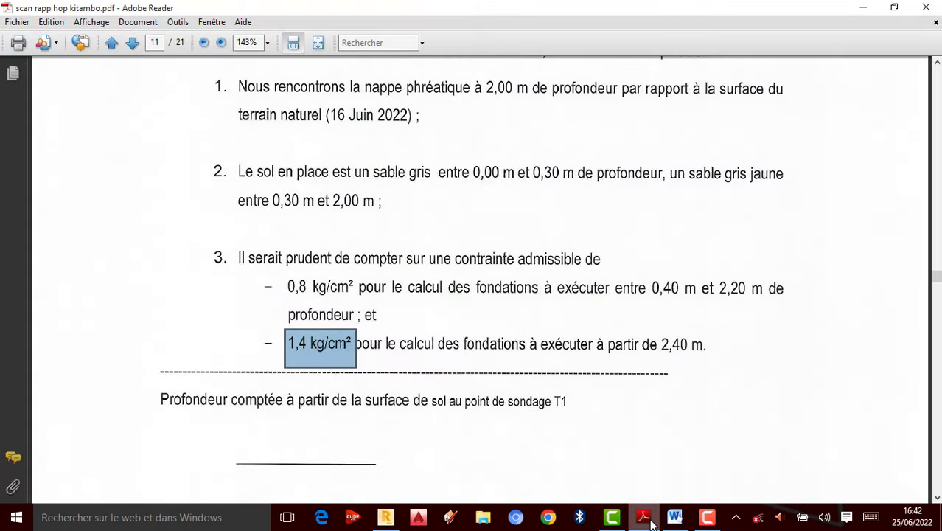
pyautogui.click(864, 9)
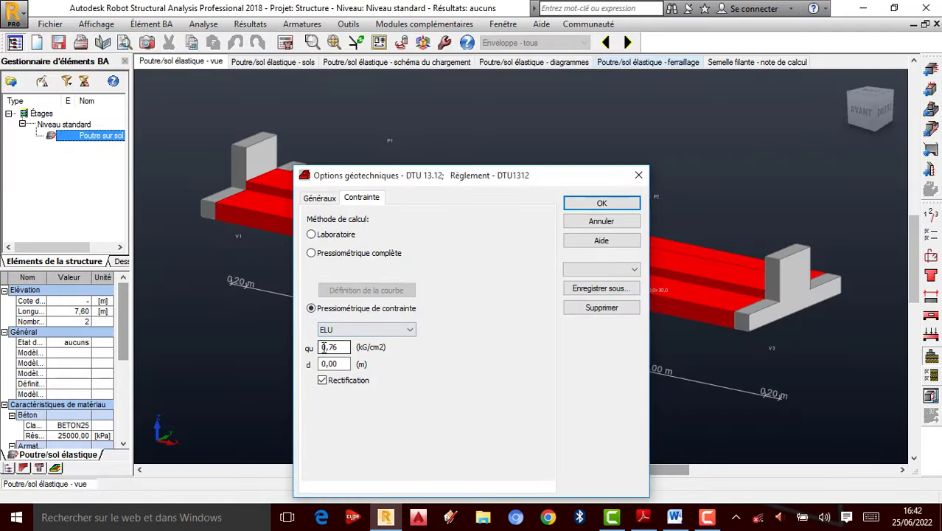
# Set the soil stress qu to 1,4 kG/cm2, checking it against the soil report, and validate the geotechnical options.
pyautogui.doubleClick(324, 347)
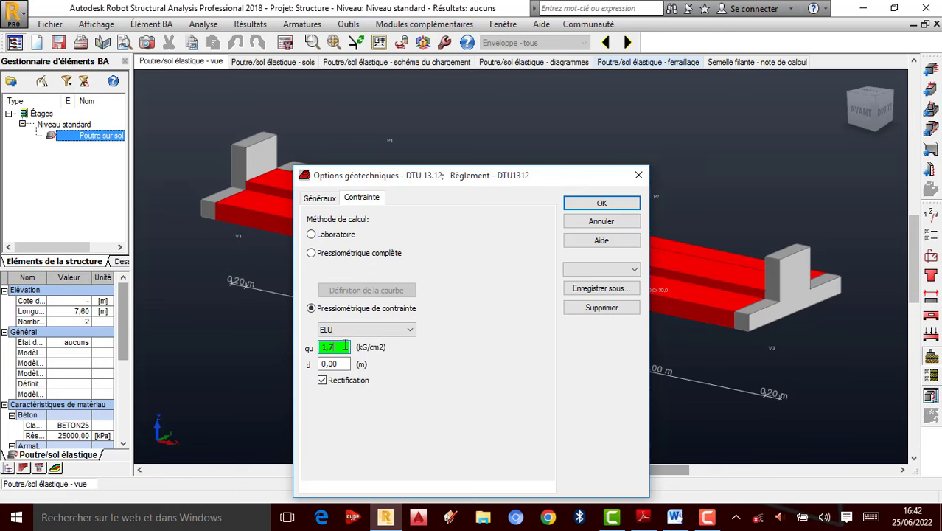
pyautogui.click(643, 517)
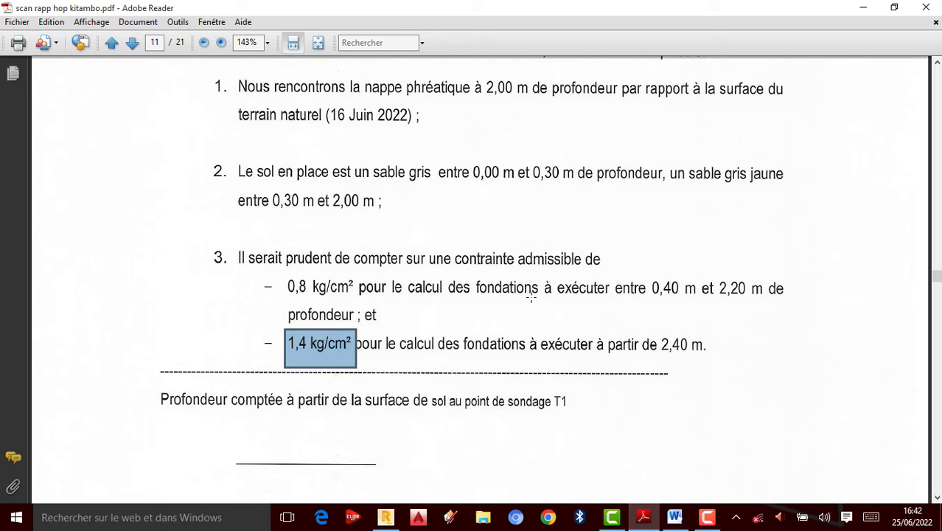
pyautogui.click(865, 8)
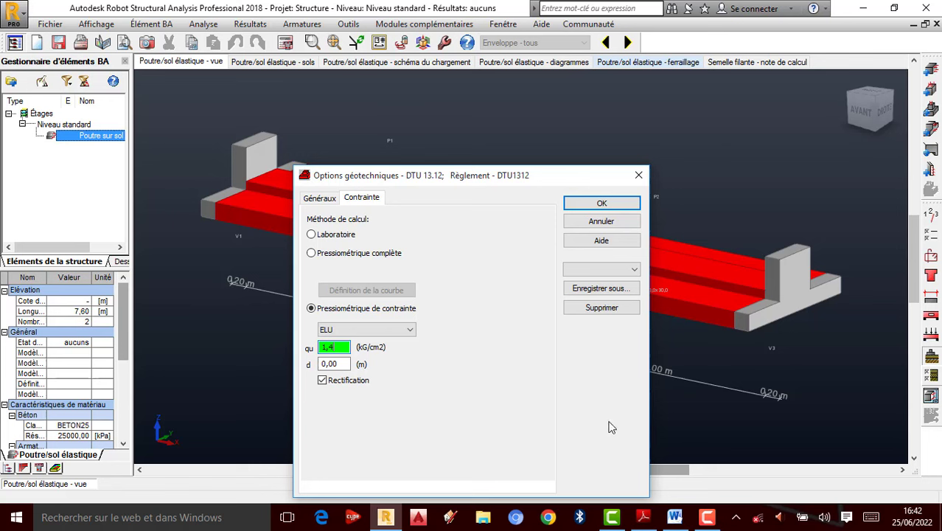
pyautogui.moveTo(643, 522)
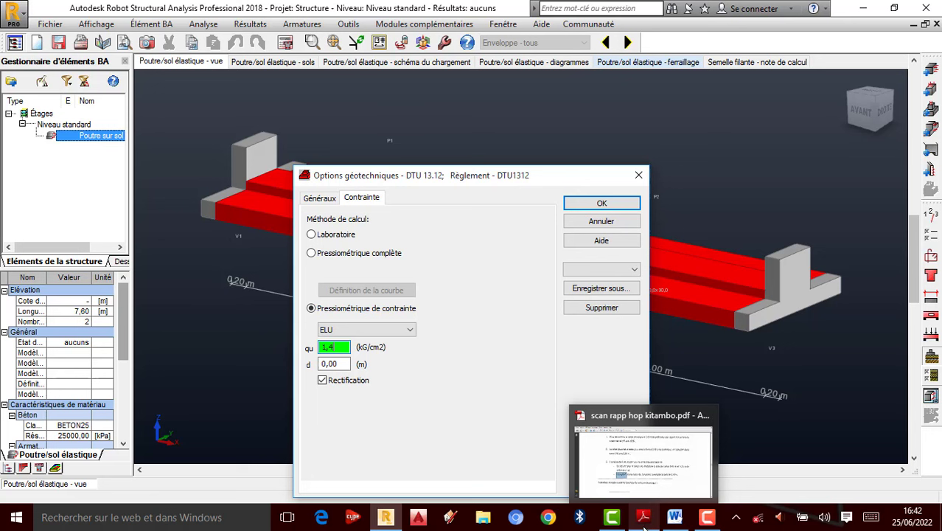
pyautogui.moveTo(675, 516)
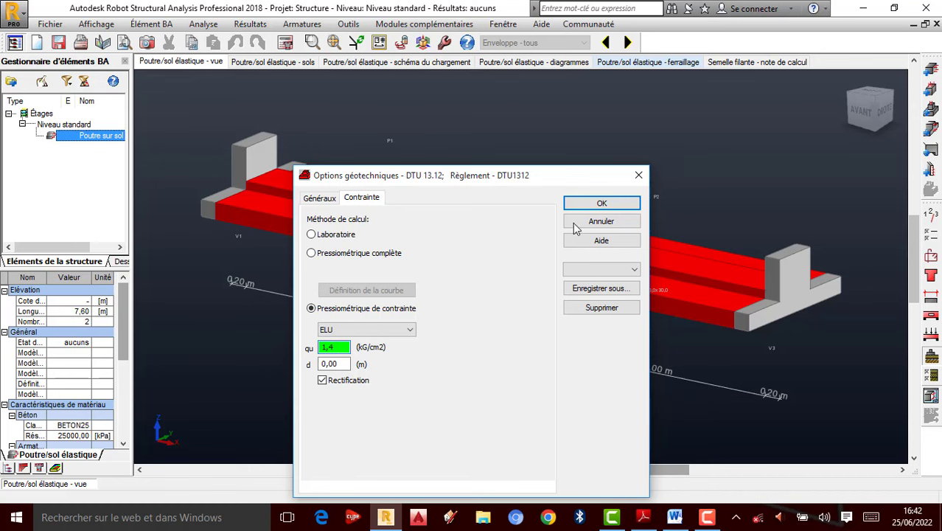
pyautogui.click(617, 205)
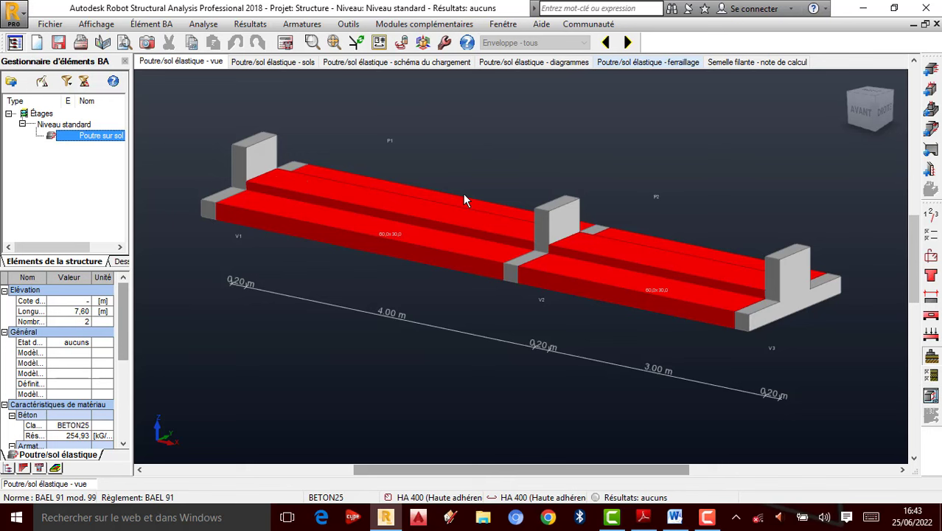
# Run the verification of the strip footing on elastic soil.
pyautogui.click(211, 27)
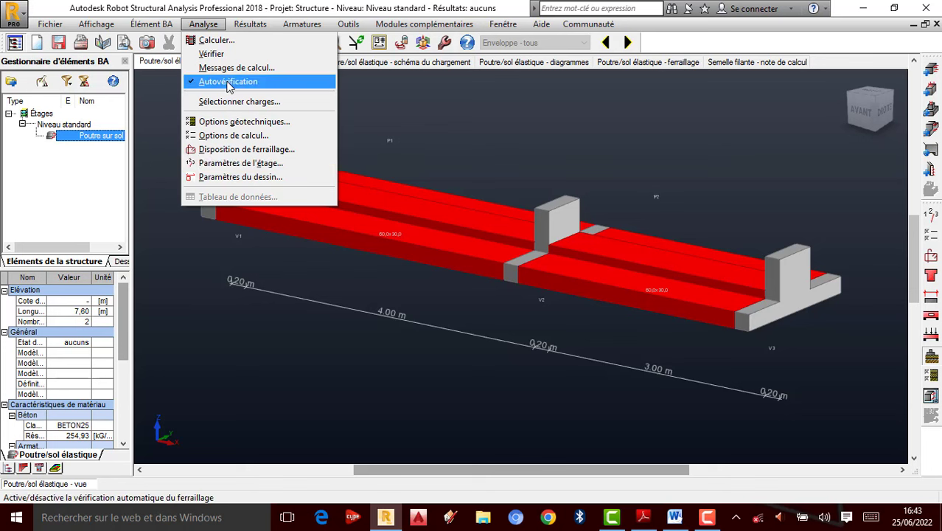
pyautogui.moveTo(254, 23)
pyautogui.moveTo(204, 27)
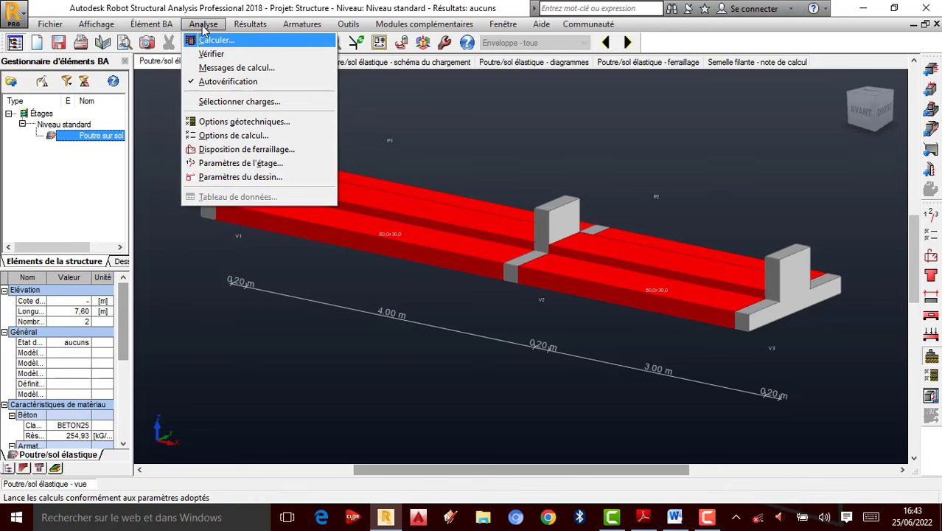
pyautogui.click(212, 53)
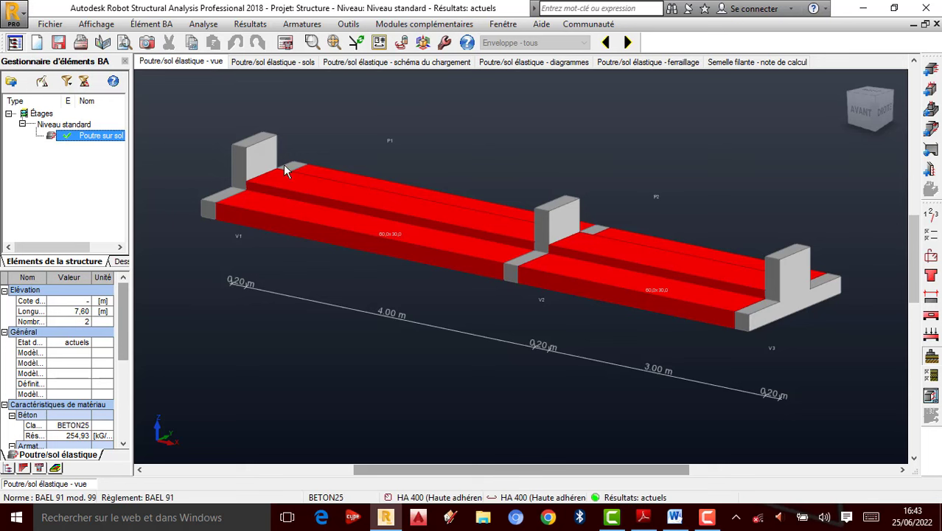
pyautogui.scroll(1, 289, 211)
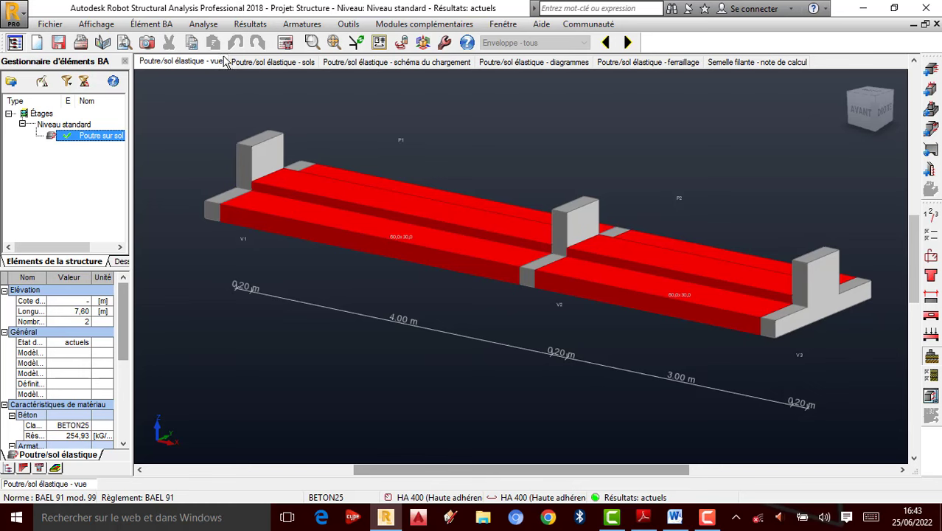
# In the drawing parameters, include number and diameter, length, spacing and the longitudinal bars in section in the reinforcement description.
pyautogui.click(205, 25)
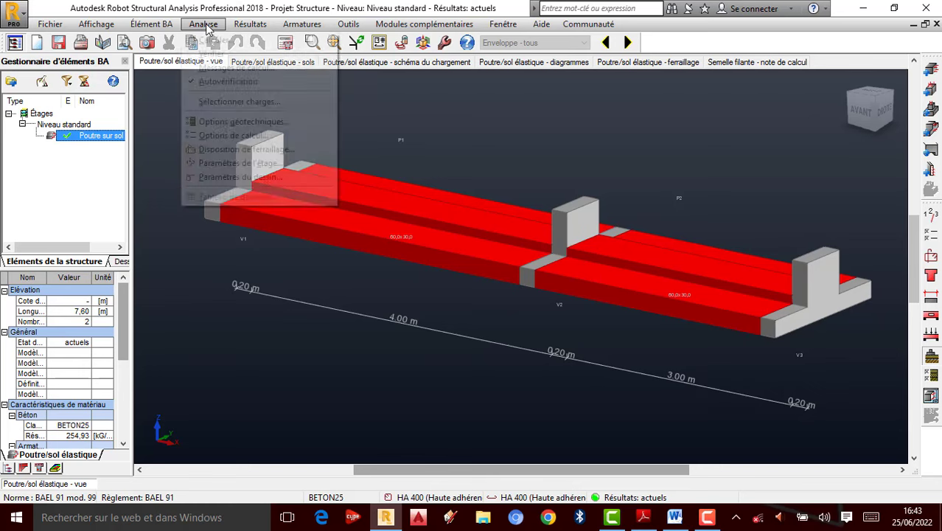
pyautogui.click(264, 178)
pyautogui.click(385, 115)
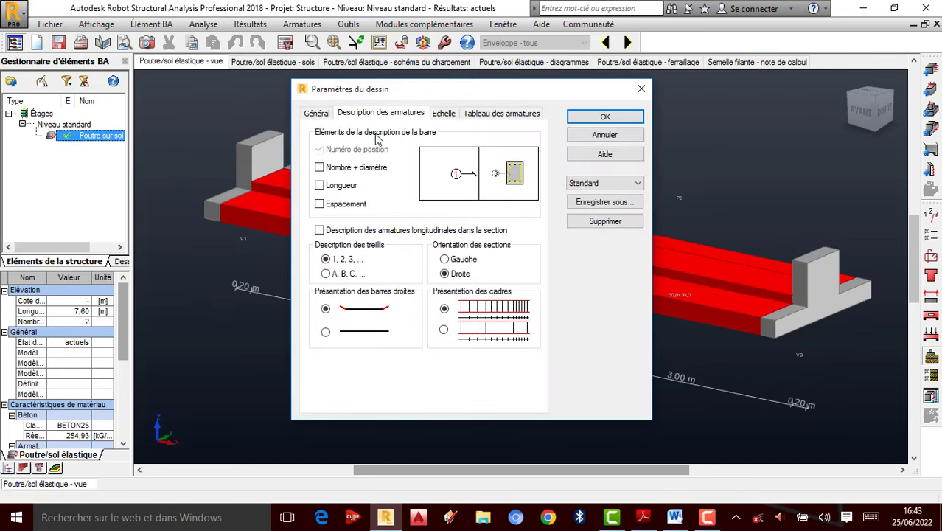
pyautogui.click(329, 169)
pyautogui.click(330, 189)
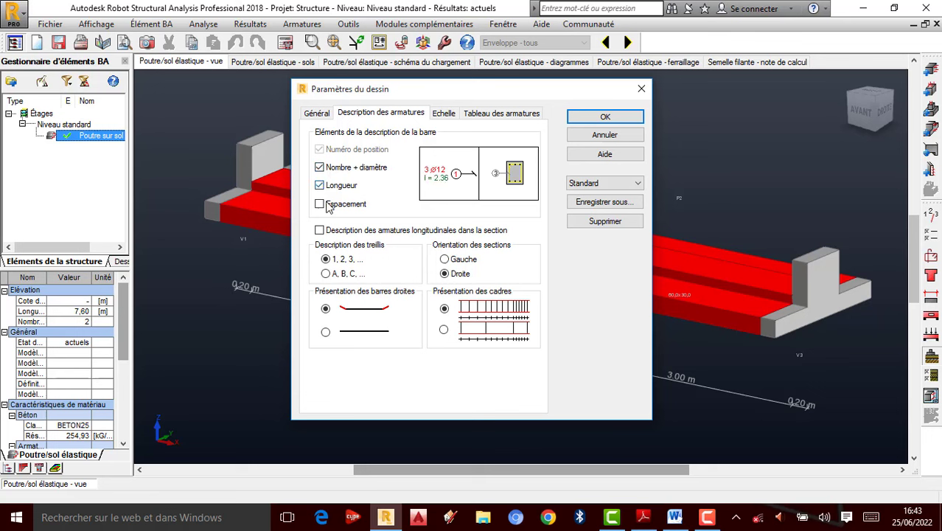
pyautogui.click(326, 207)
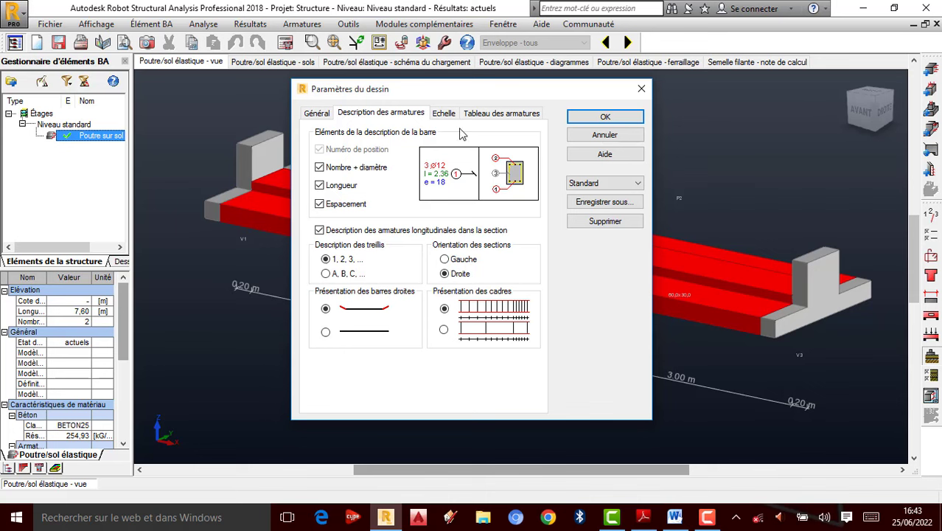
# Add the number of pieces ("Nombre de pièces") to the reinforcement table and validate the drawing parameters.
pyautogui.click(435, 116)
pyautogui.click(491, 117)
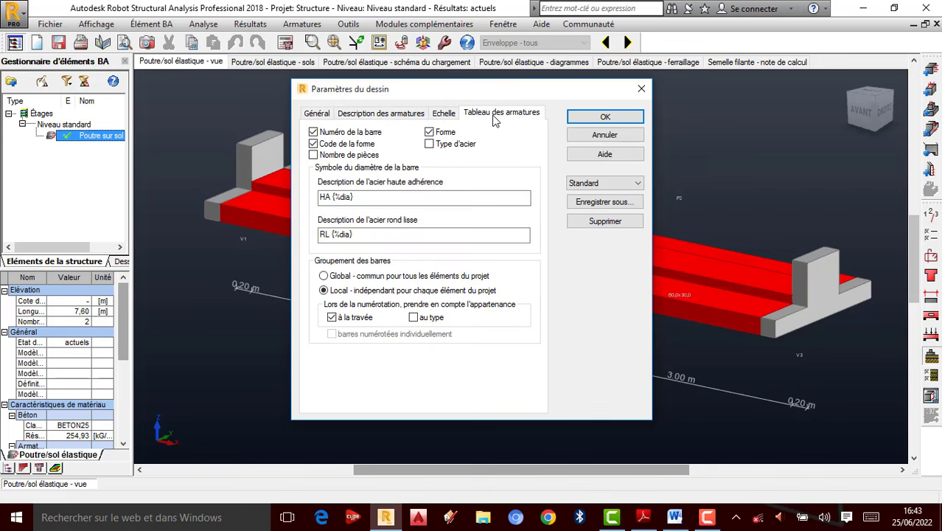
pyautogui.click(336, 156)
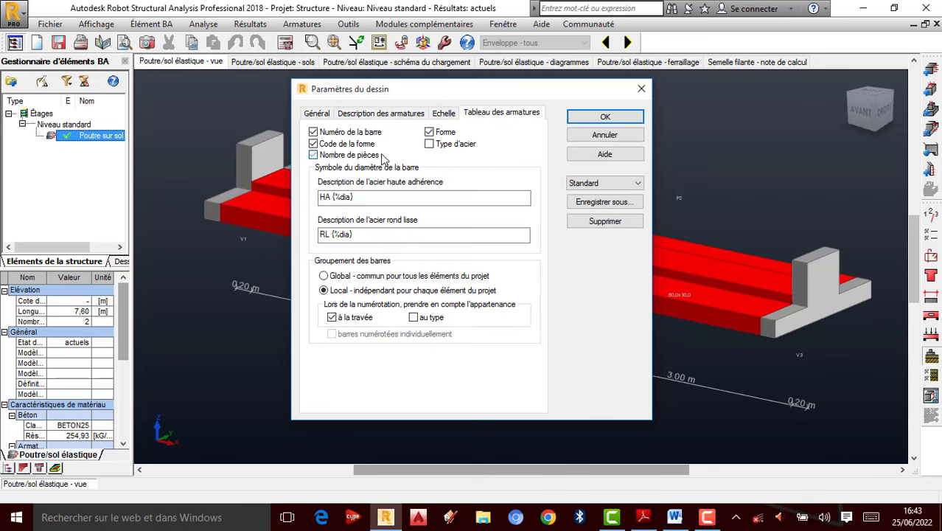
pyautogui.click(606, 118)
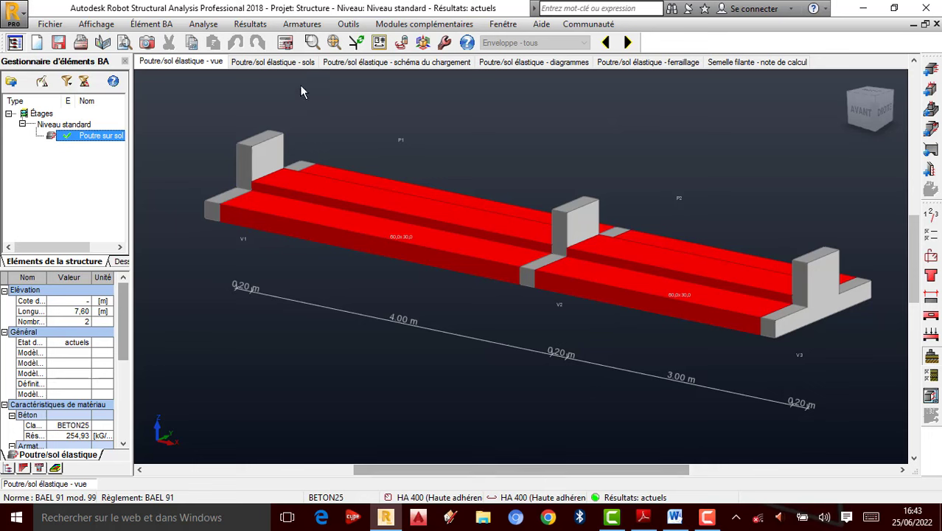
# Calculate the footing with drawing generation enabled for the calculated elements.
pyautogui.click(286, 42)
pyautogui.click(370, 264)
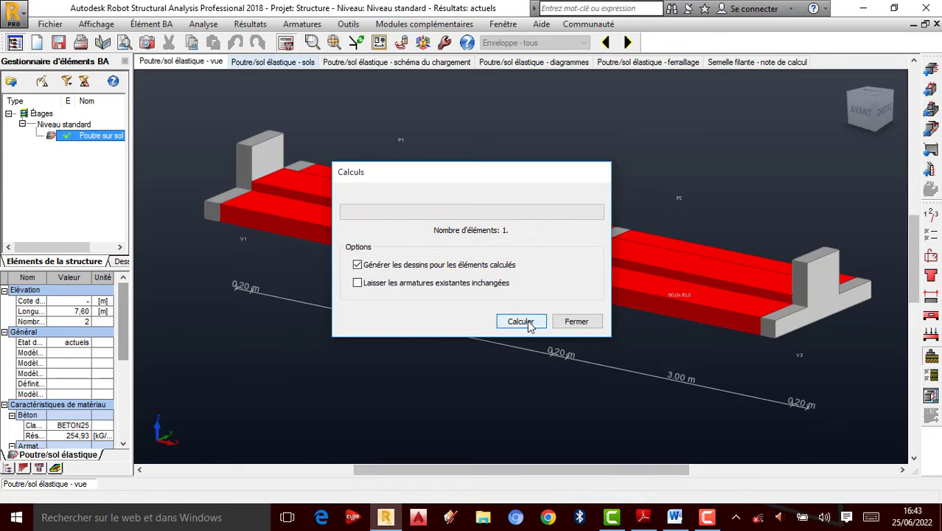
pyautogui.click(528, 324)
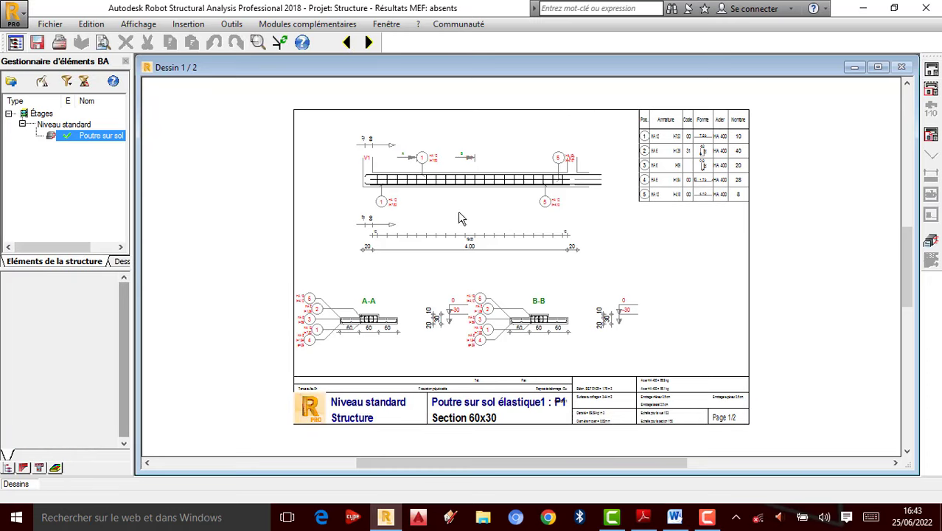
# Examine the reinforcement layout of cross-section A-A on the generated drawing of the first span.
pyautogui.scroll(2, 446, 173)
pyautogui.scroll(-3, 454, 173)
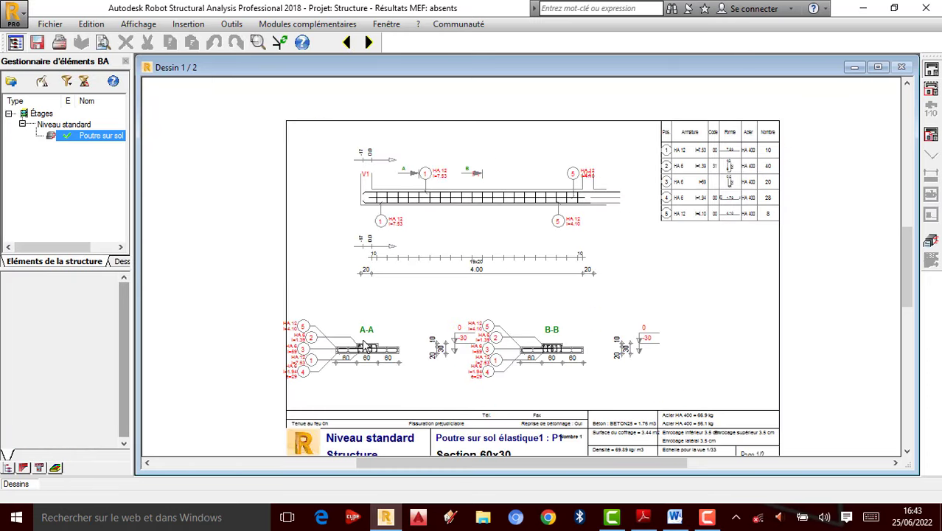
pyautogui.scroll(5, 362, 375)
pyautogui.scroll(-2, 378, 343)
pyautogui.scroll(1, 383, 339)
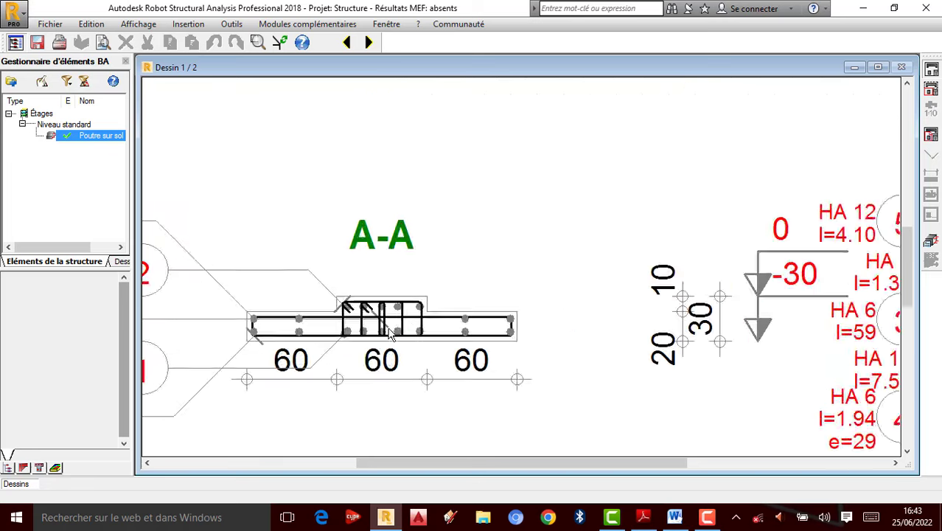
pyautogui.scroll(-2, 387, 336)
pyautogui.scroll(3, 389, 333)
pyautogui.scroll(-3, 389, 334)
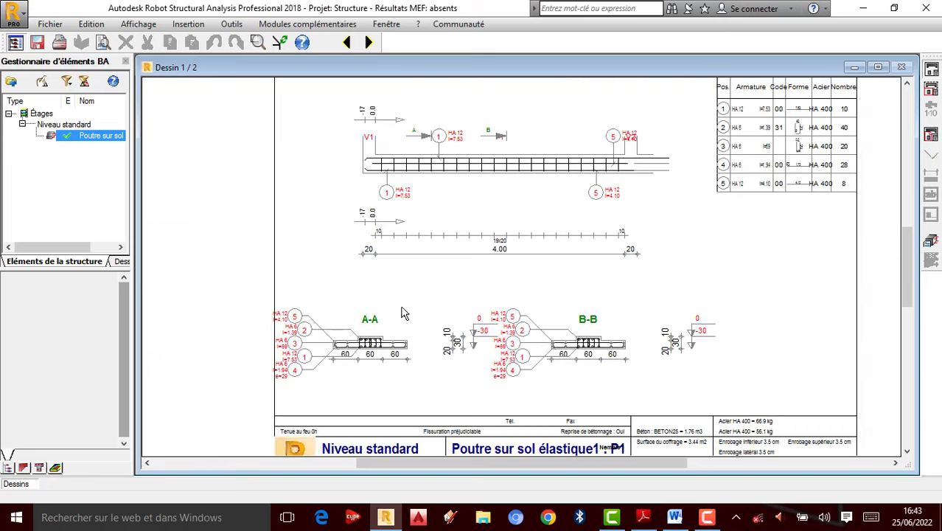
pyautogui.scroll(-1, 395, 289)
# Examine the first span's longitudinal elevation, its stirrup spacing line and cross-section B-B on the drawing.
pyautogui.scroll(4, 473, 206)
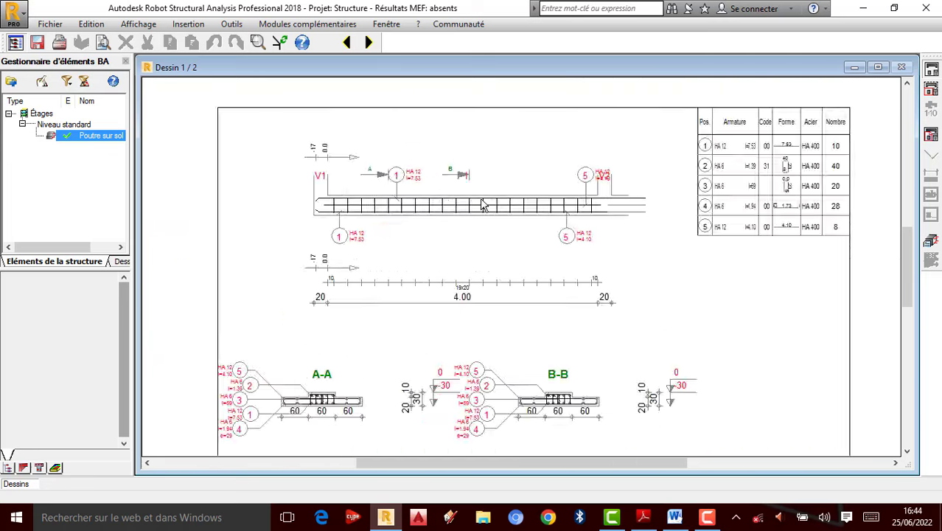
pyautogui.scroll(-4, 487, 210)
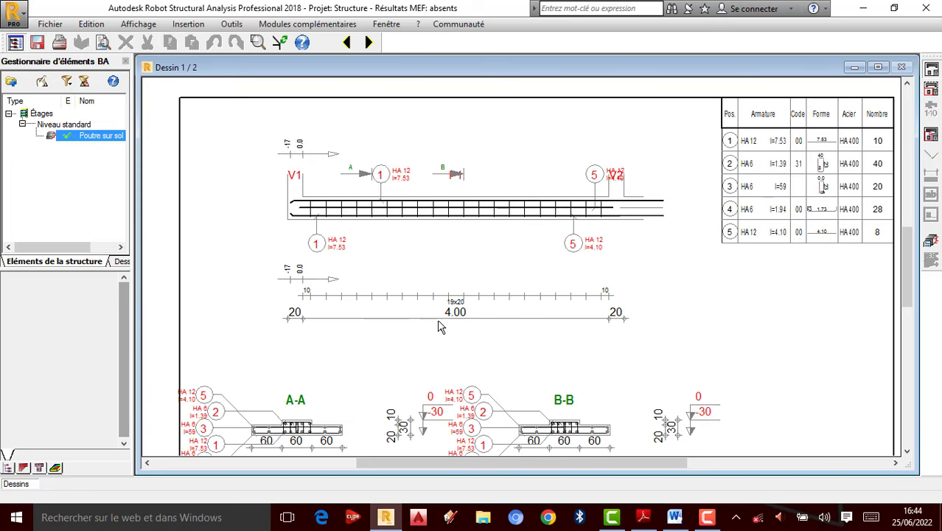
pyautogui.scroll(3, 452, 309)
pyautogui.scroll(1, 471, 295)
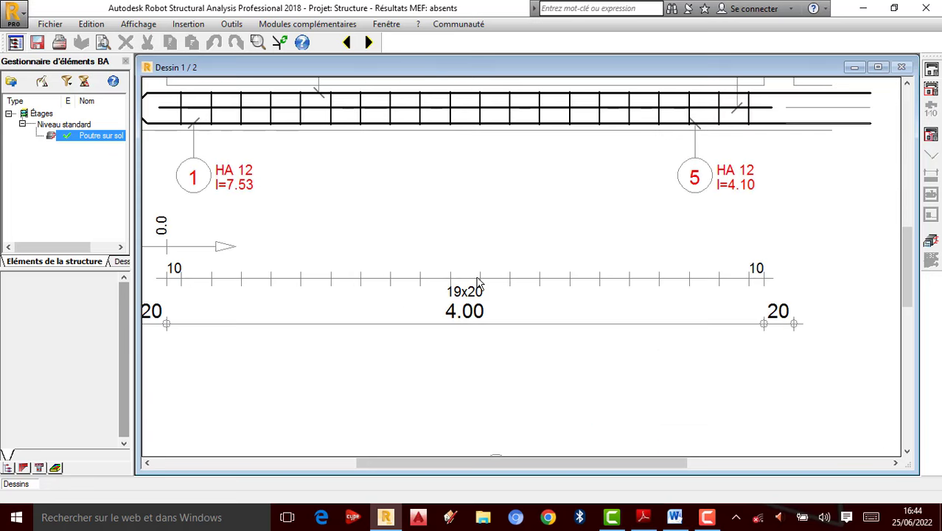
pyautogui.scroll(-1, 430, 355)
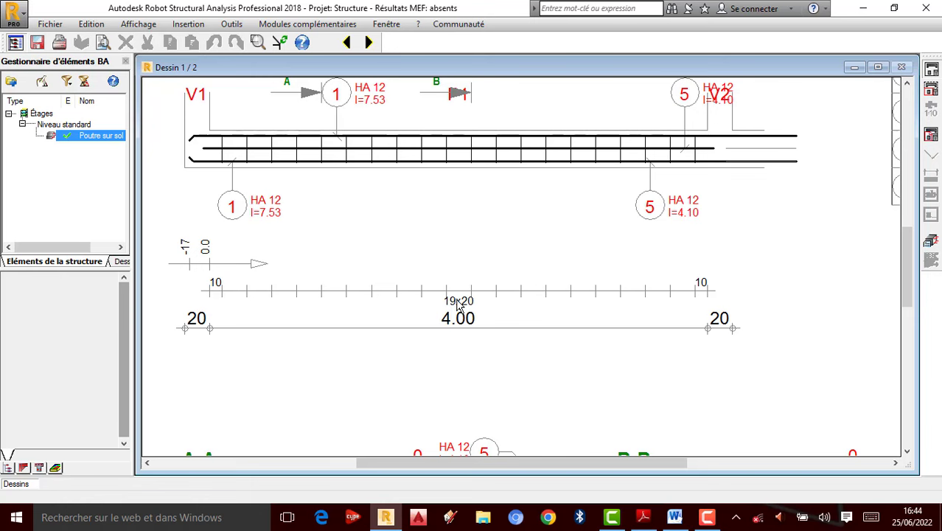
pyautogui.scroll(-1, 483, 301)
pyautogui.scroll(1, 451, 303)
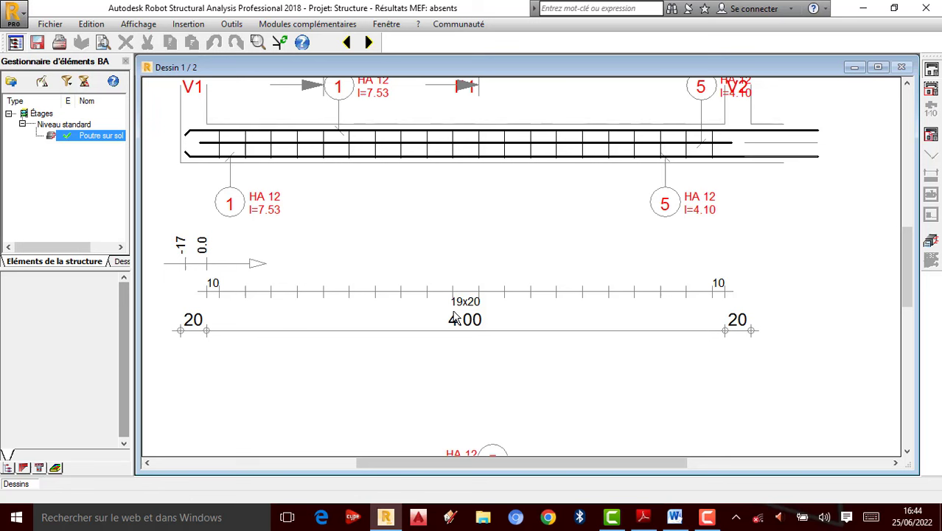
pyautogui.scroll(-5, 410, 330)
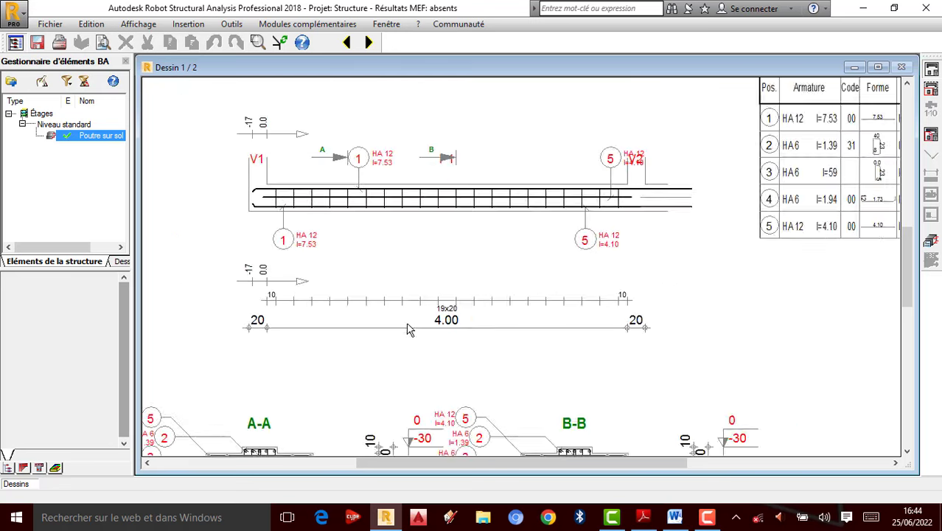
pyautogui.scroll(4, 478, 417)
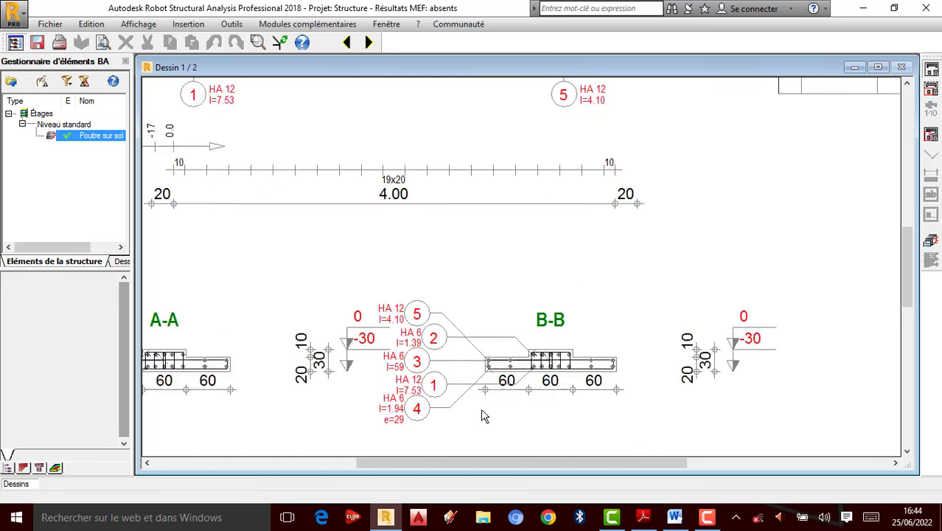
# Leave the drawing and review the footing's loading scheme, internal force diagrams and reinforcement table.
pyautogui.scroll(-5, 539, 396)
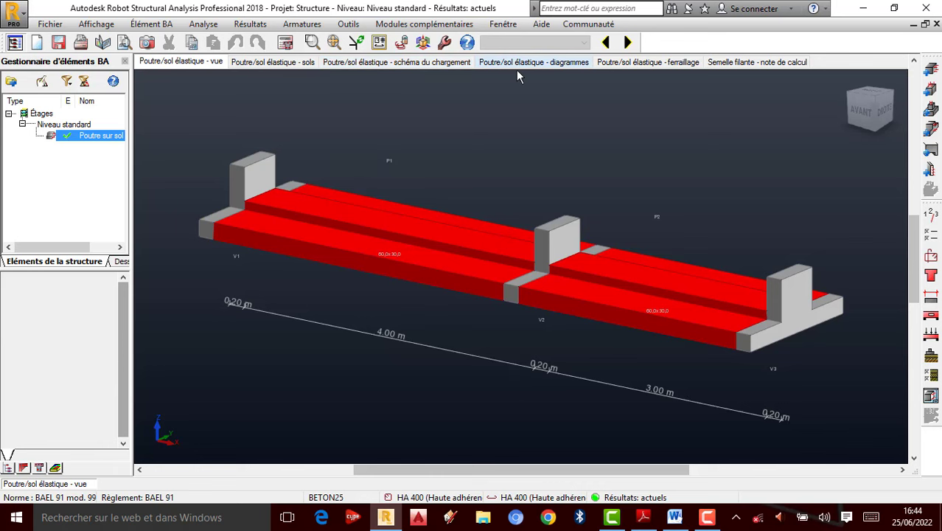
pyautogui.click(405, 65)
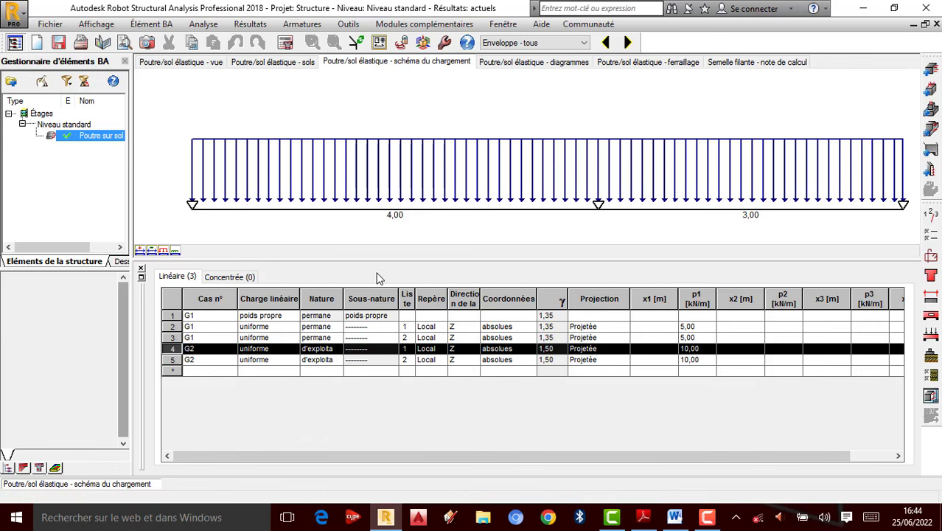
pyautogui.click(509, 62)
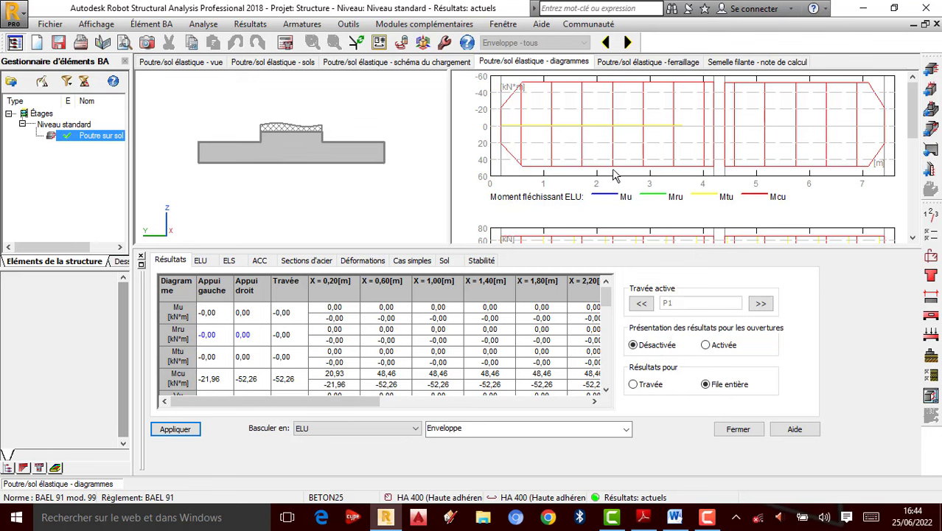
pyautogui.moveTo(606, 118)
pyautogui.click(674, 64)
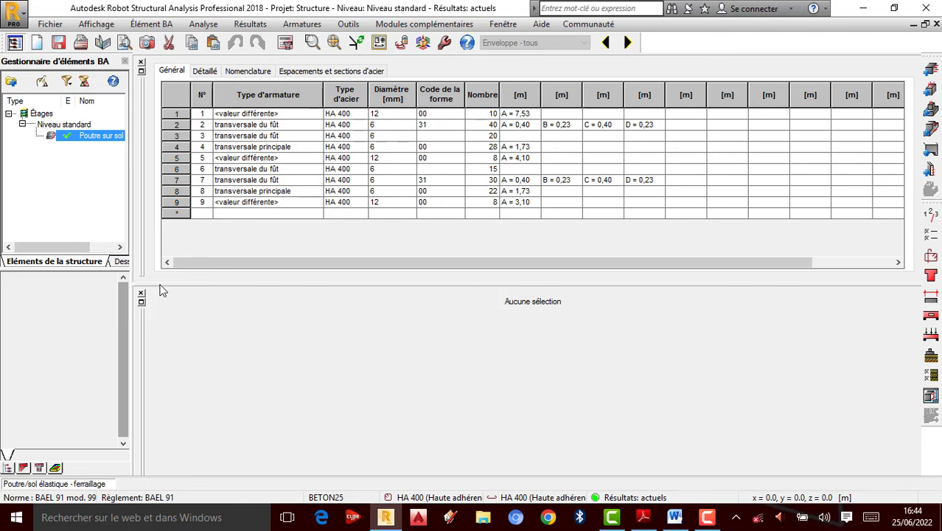
# Close the reinforcement table and the bar details pane, and orient the footing's reinforcement view in 3D.
pyautogui.click(141, 62)
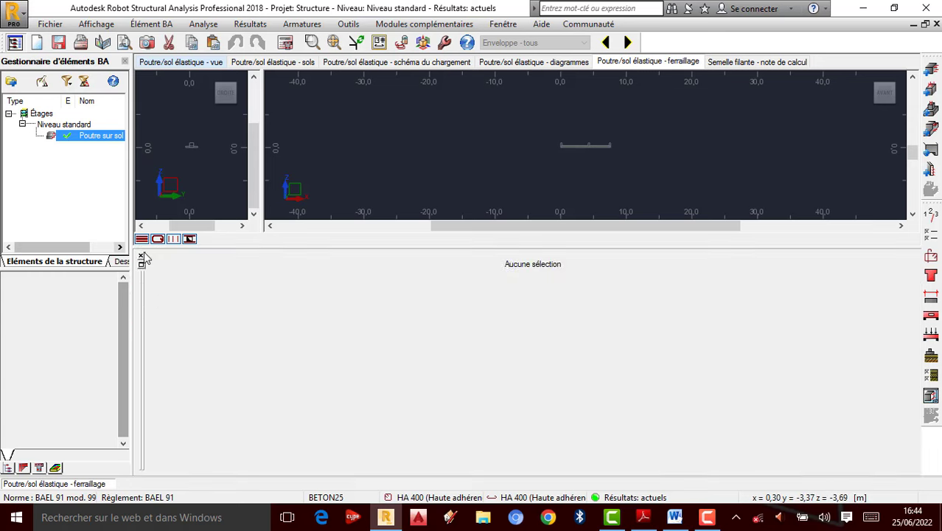
pyautogui.click(141, 256)
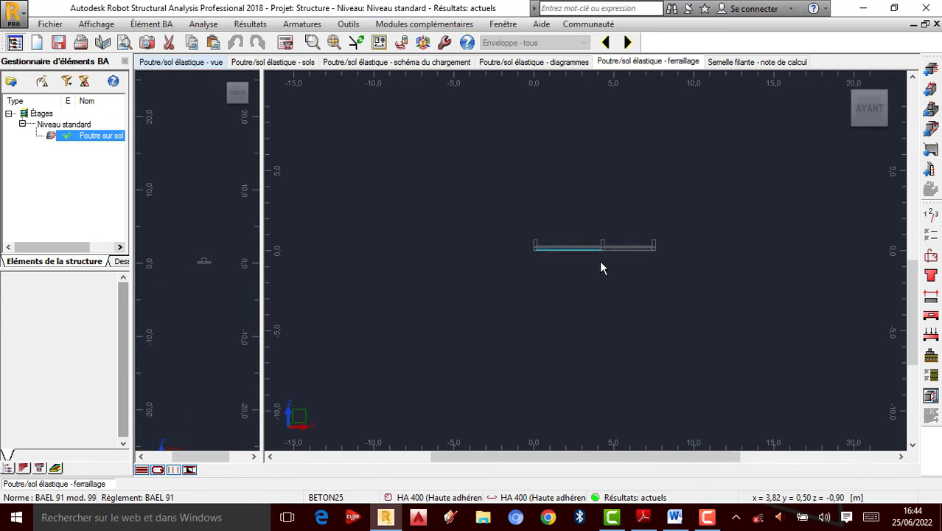
pyautogui.click(844, 83)
pyautogui.keyDown('shift'); pyautogui.moveTo(651, 230); pyautogui.dragTo(587, 296, button='middle'); pyautogui.keyUp('shift')
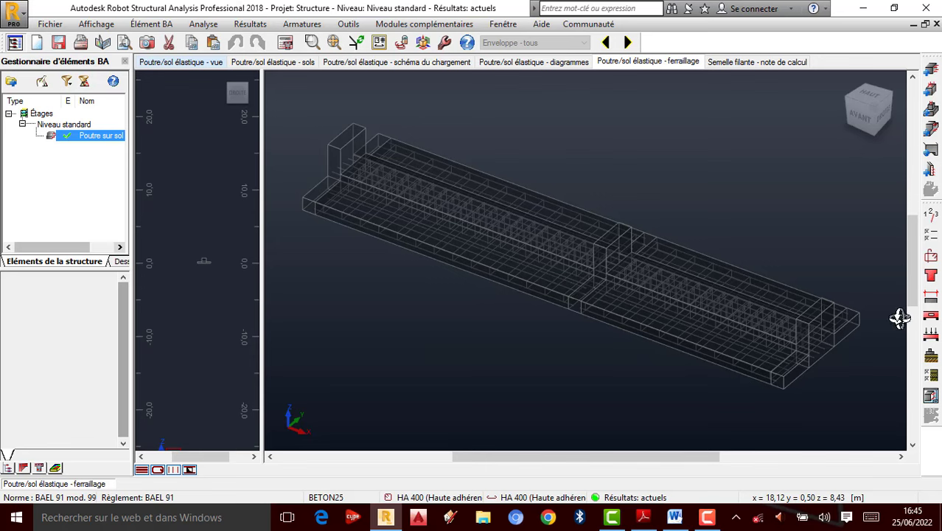
# In the calculation options, allow only 14 and 16 mm bars for the longitudinal and additional reinforcement, and validate.
pyautogui.click(932, 258)
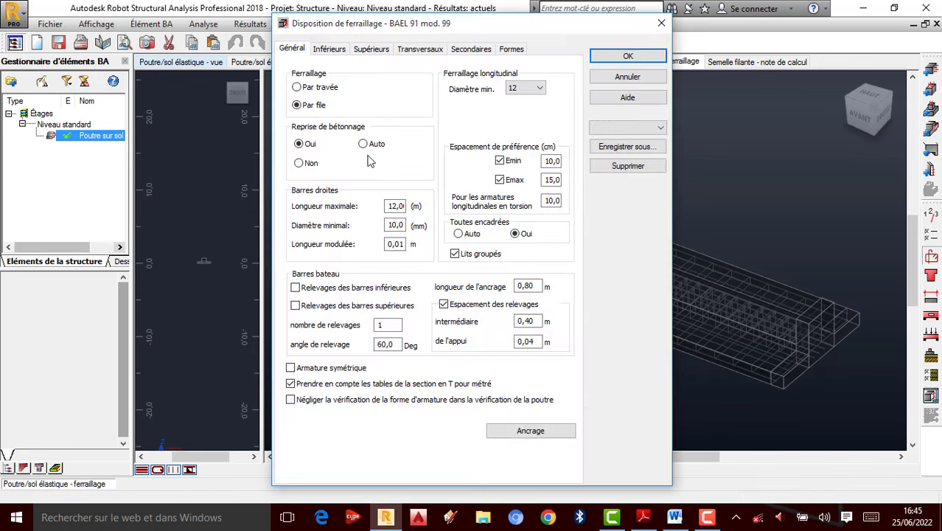
pyautogui.click(662, 23)
pyautogui.click(928, 232)
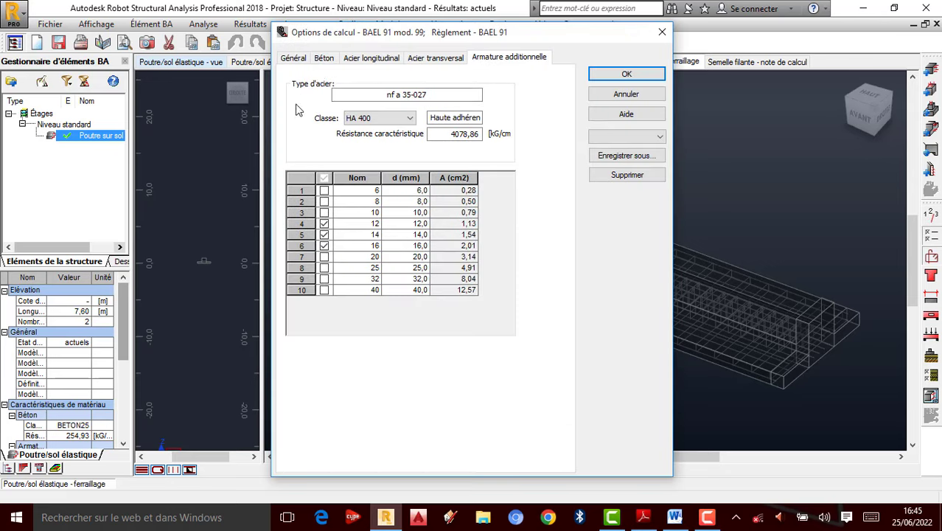
pyautogui.click(325, 59)
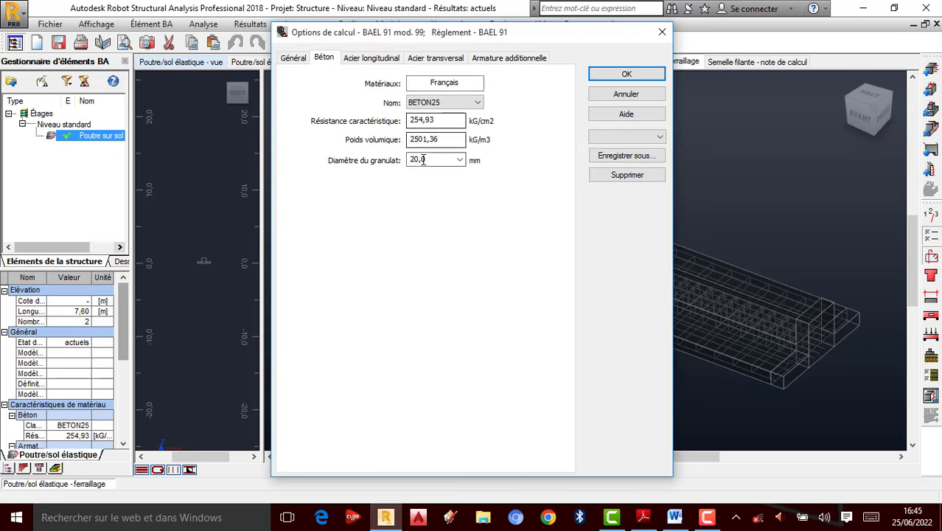
pyautogui.click(295, 59)
pyautogui.click(333, 62)
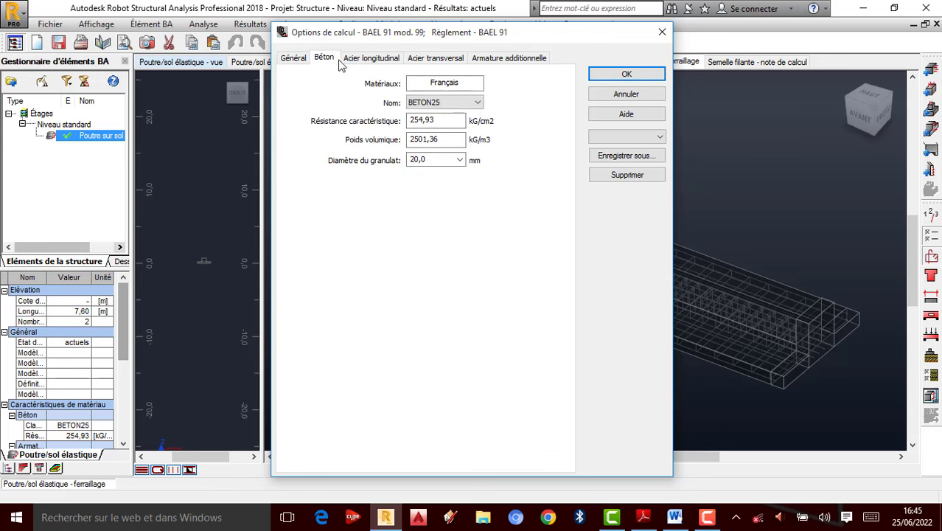
pyautogui.click(361, 62)
pyautogui.click(324, 223)
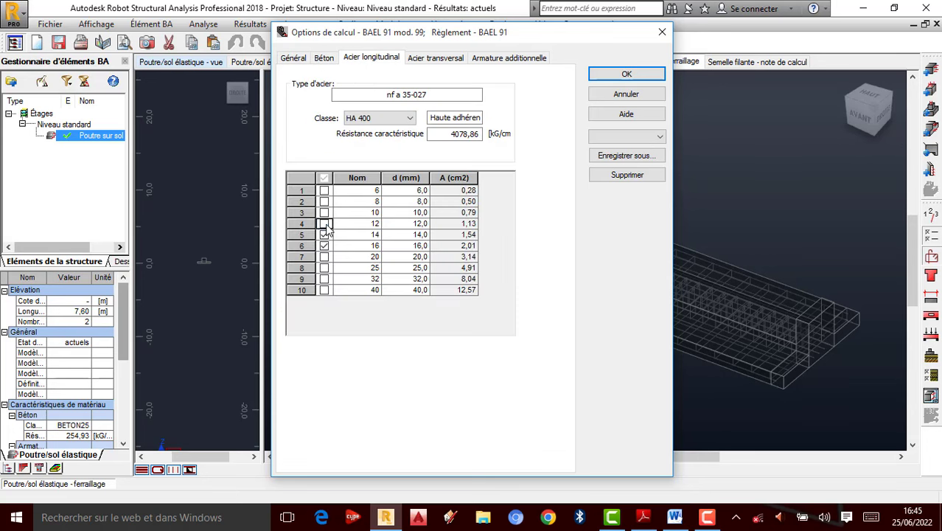
pyautogui.click(325, 236)
pyautogui.click(325, 257)
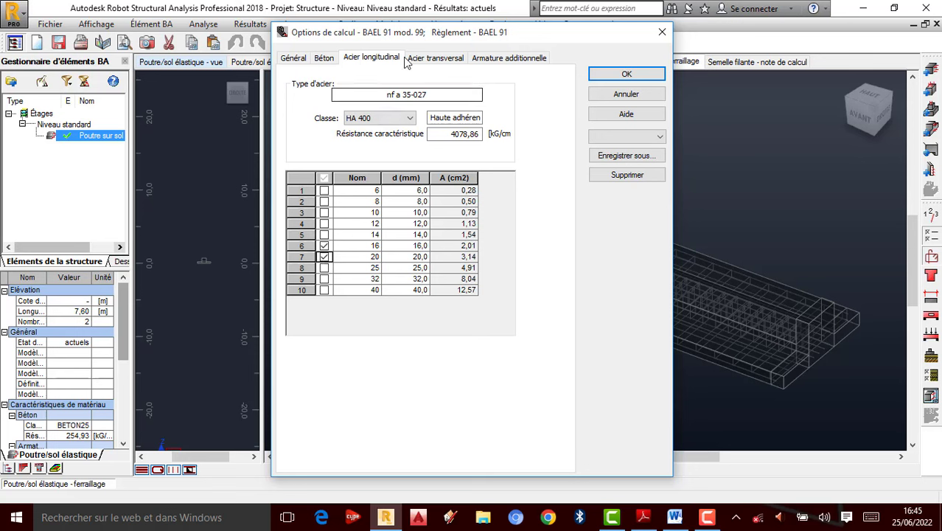
pyautogui.click(325, 235)
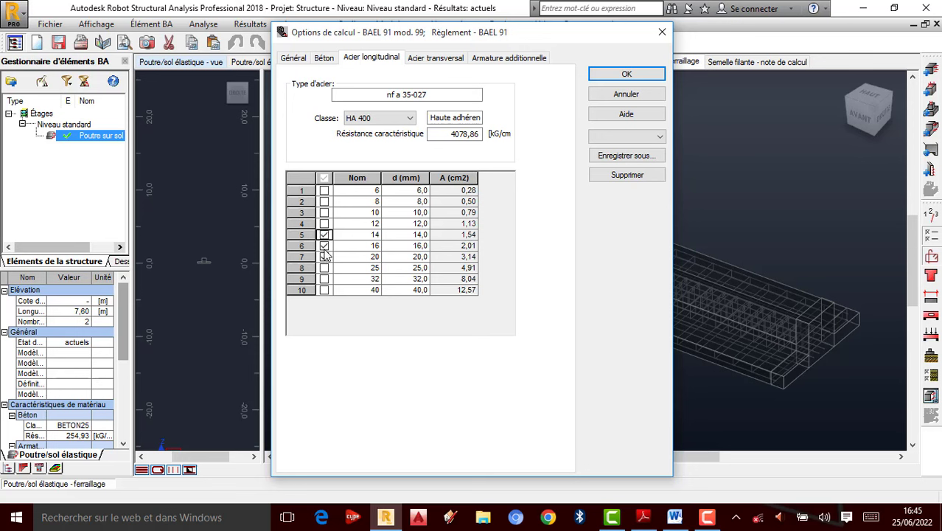
pyautogui.click(509, 58)
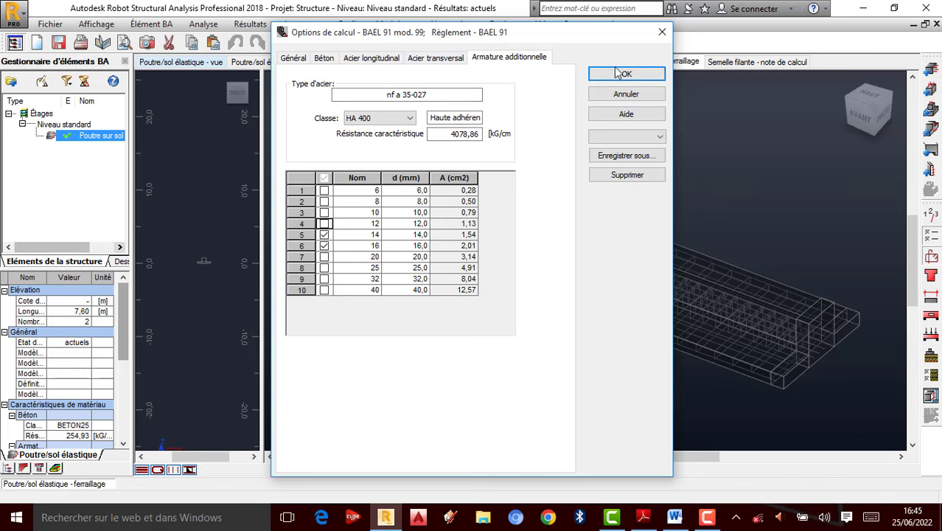
pyautogui.click(650, 74)
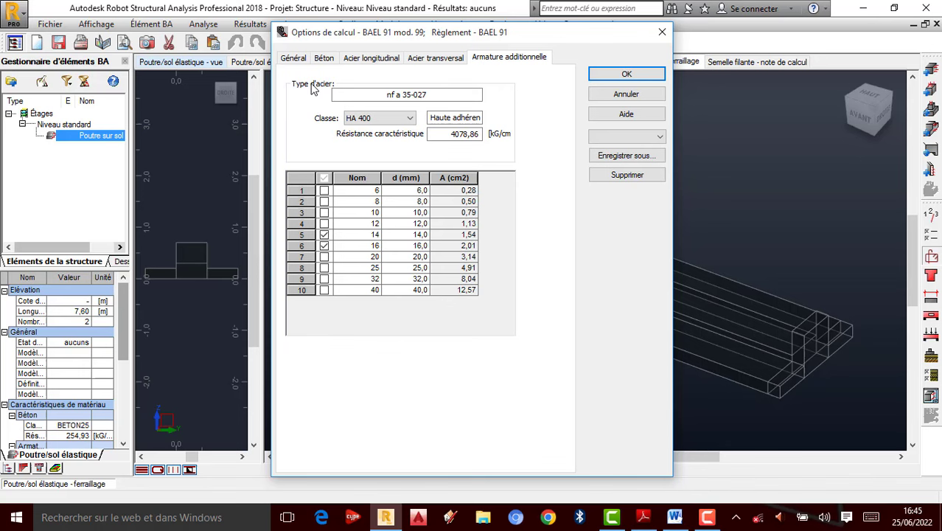
# Set the concrete's unit weight to 2500 kG/m3 in the calculation options and validate.
pyautogui.click(298, 59)
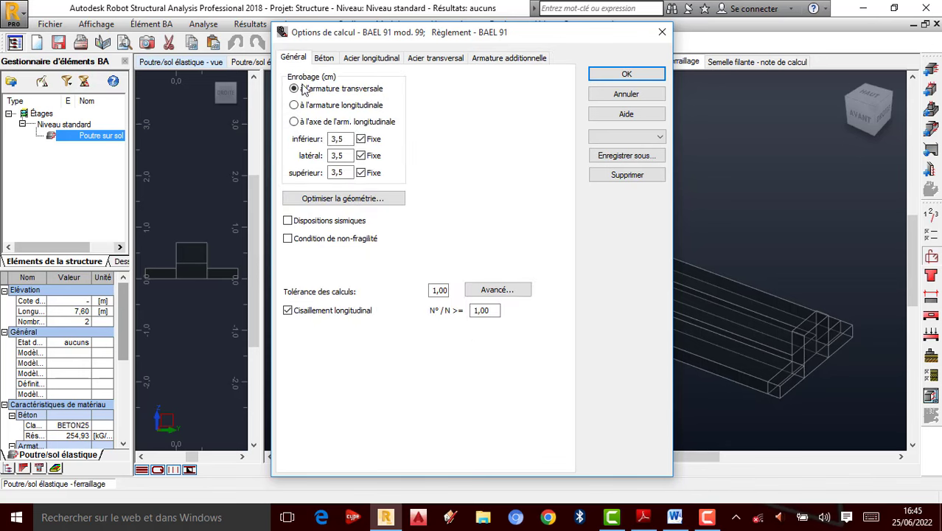
pyautogui.click(325, 58)
pyautogui.doubleClick(435, 139)
pyautogui.click(561, 298)
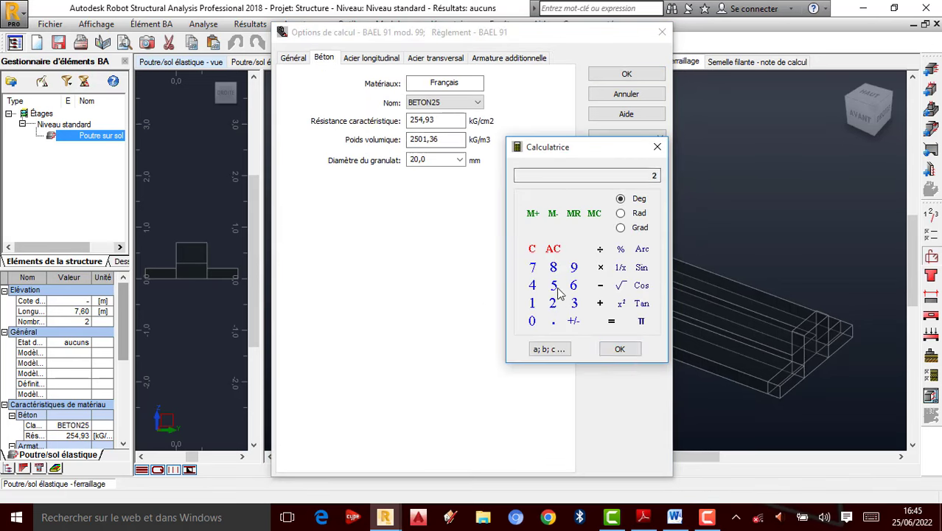
pyautogui.click(532, 322)
pyautogui.click(619, 348)
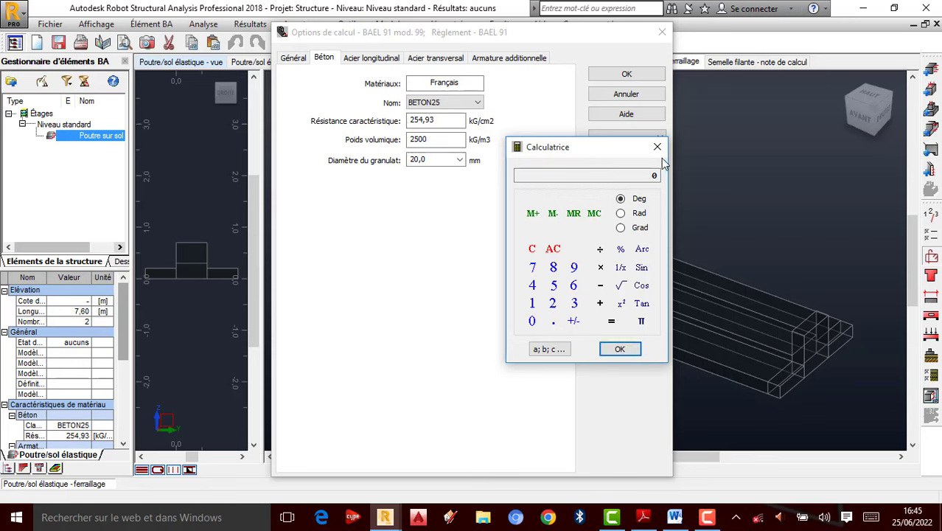
pyautogui.click(641, 76)
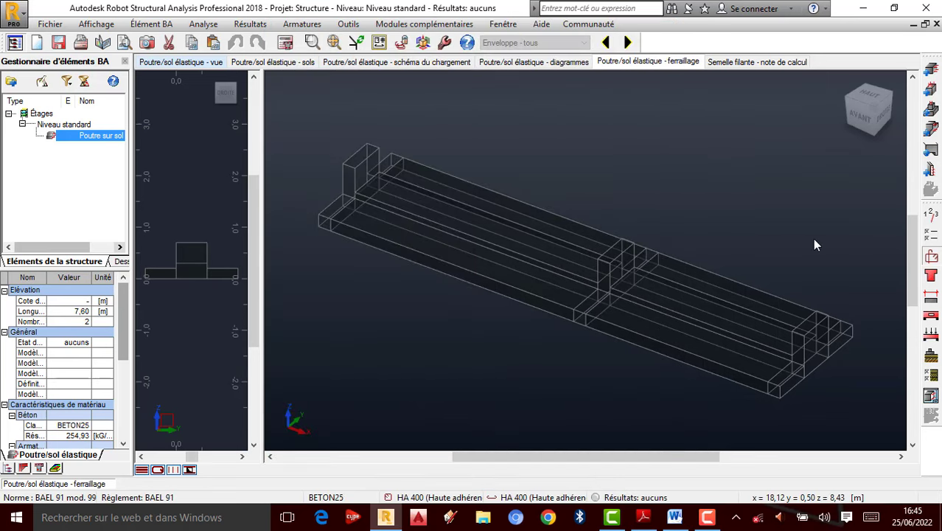
# Set the available transverse reinforcement spacings to multiples of 0,15 m in the reinforcement pattern and validate.
pyautogui.click(931, 258)
pyautogui.click(334, 49)
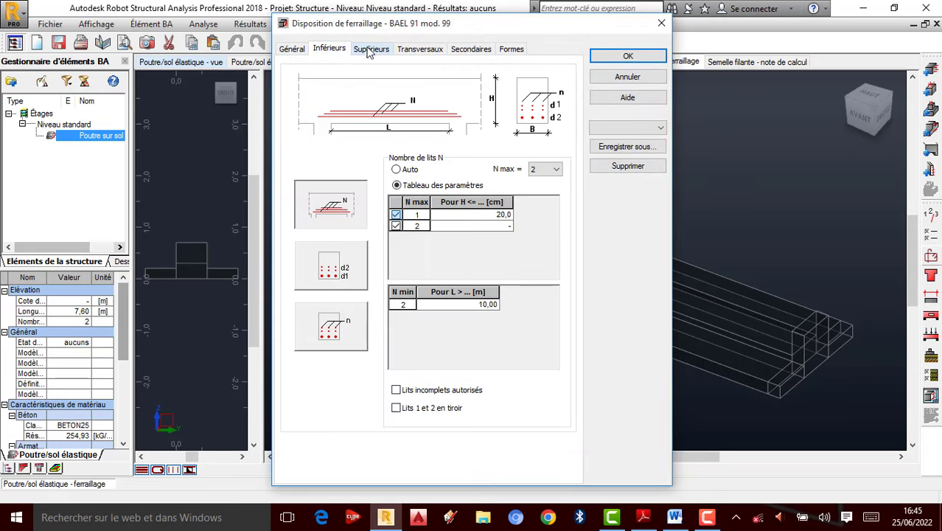
pyautogui.click(373, 50)
pyautogui.click(408, 52)
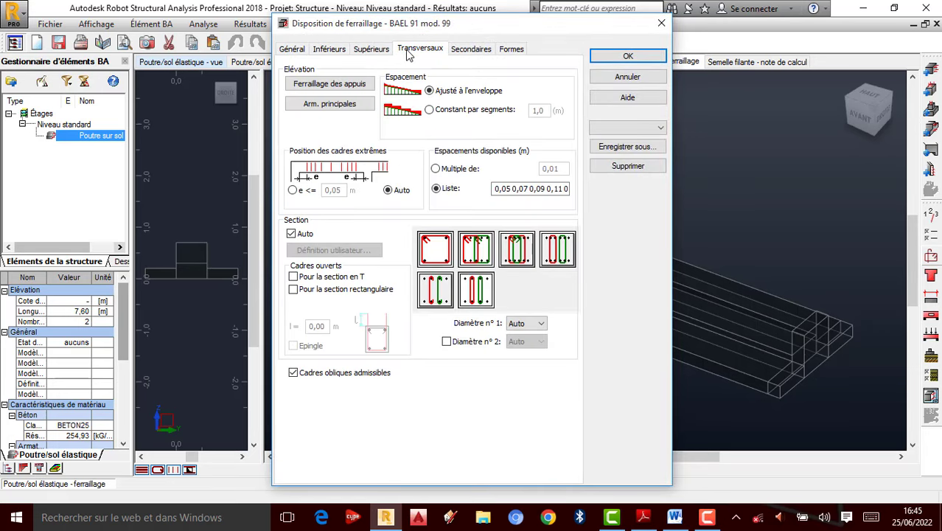
pyautogui.click(436, 169)
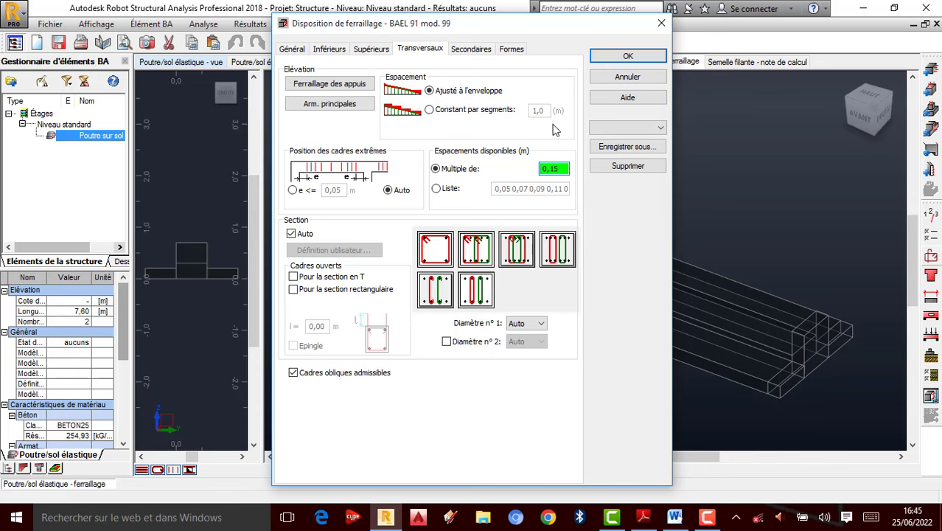
pyautogui.click(510, 49)
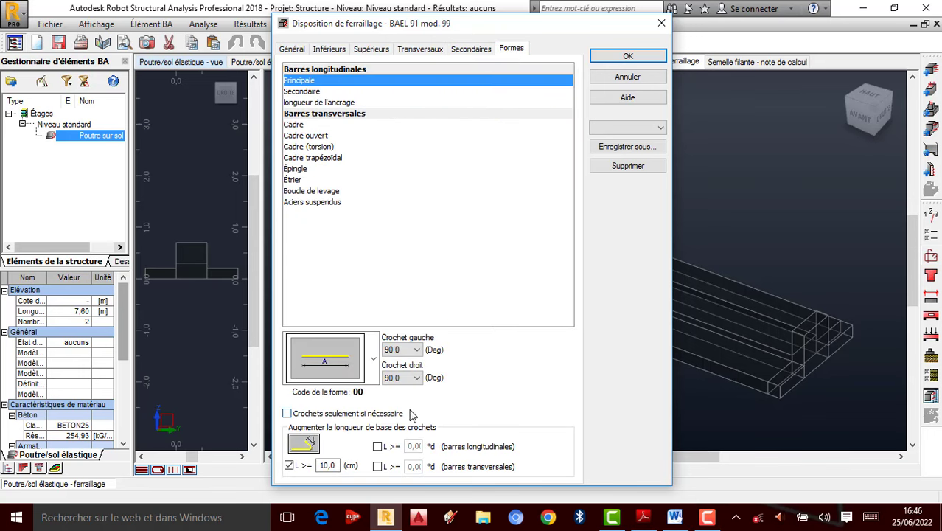
pyautogui.click(627, 56)
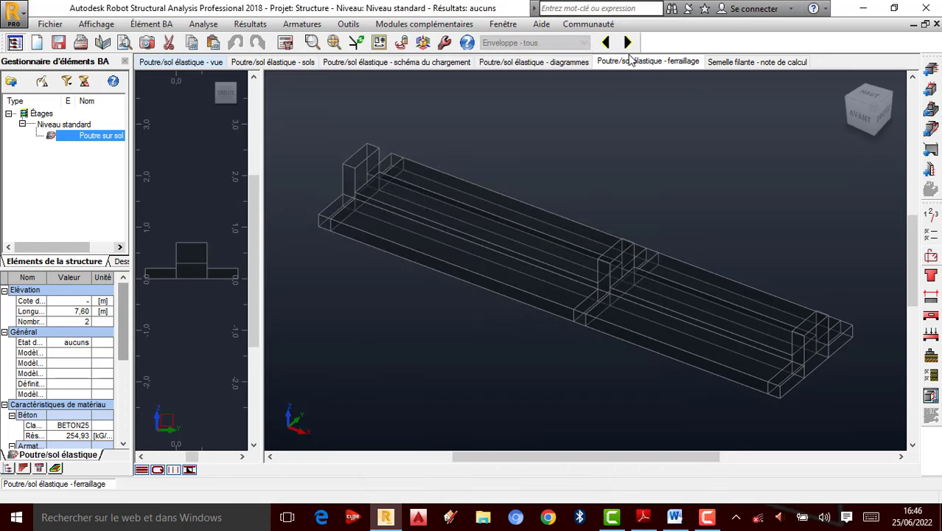
# Recalculate the footing with drawing generation enabled and examine the first span's stirrup spacing and cross-sections A-A and B-B.
pyautogui.click(286, 42)
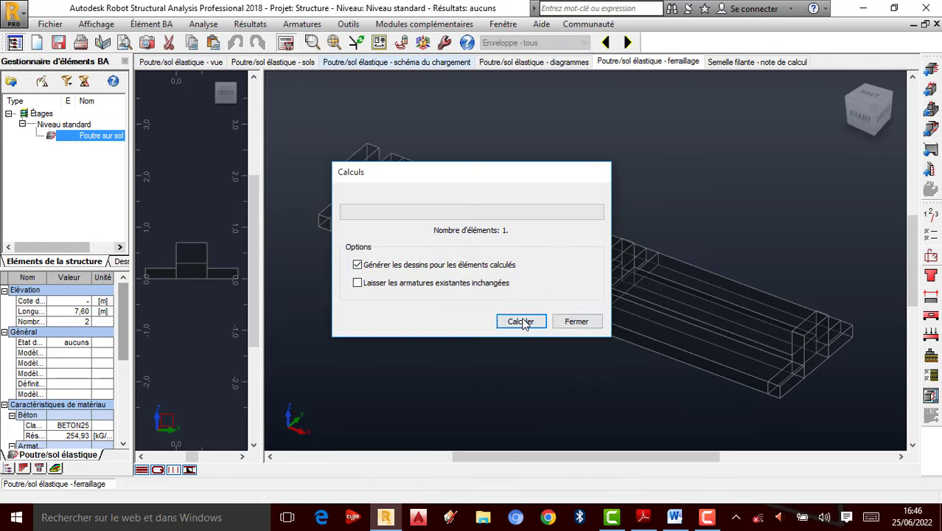
pyautogui.click(523, 322)
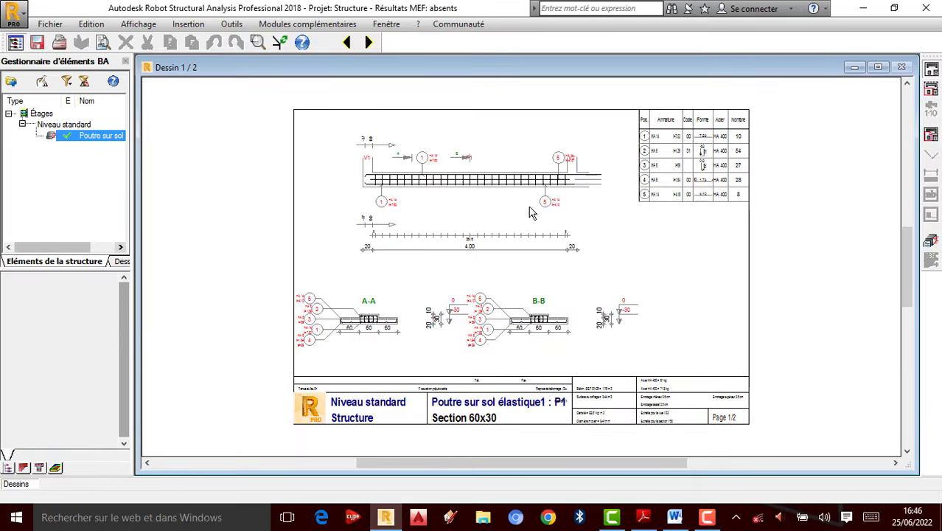
pyautogui.scroll(5, 429, 278)
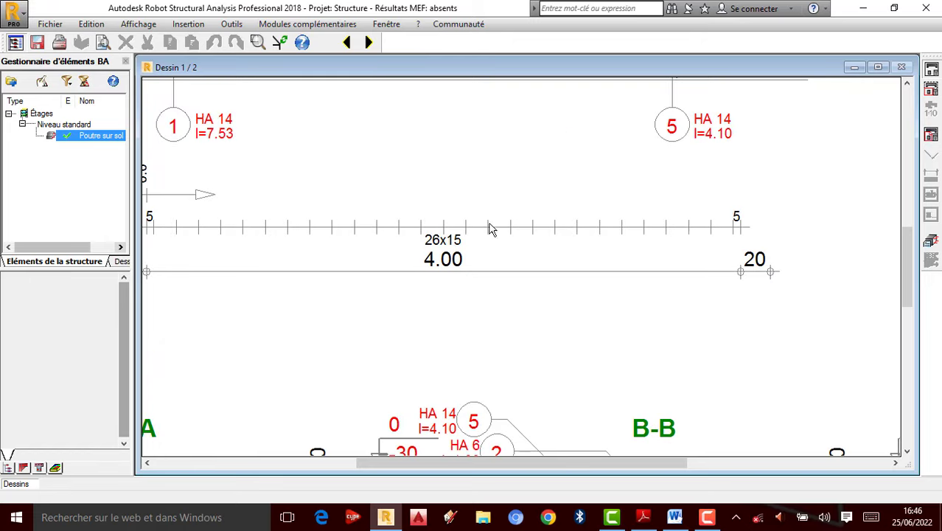
pyautogui.scroll(-5, 475, 244)
pyautogui.scroll(5, 327, 372)
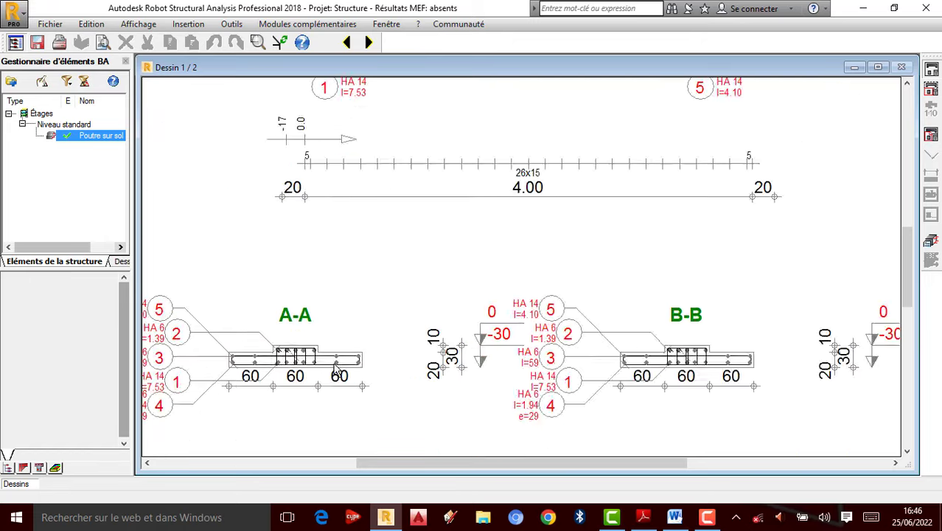
pyautogui.scroll(-4, 327, 374)
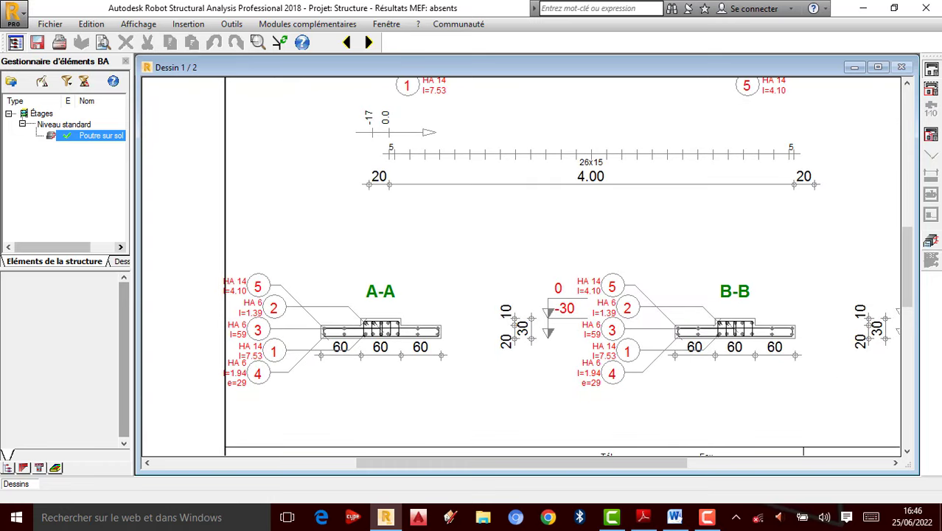
# Return from the drawing to the 3D reinforcement view and select the stem stirrups of the second span.
pyautogui.click(931, 240)
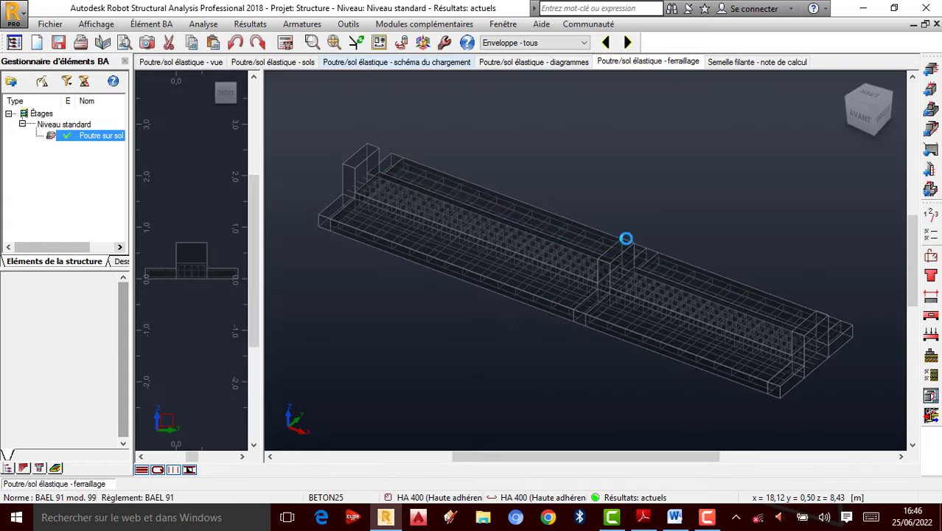
pyautogui.rightClick(668, 191)
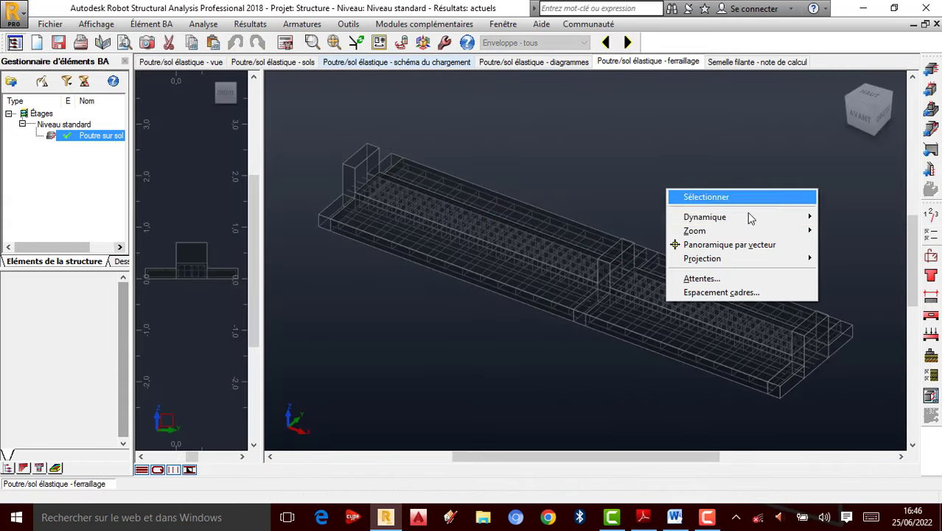
pyautogui.click(853, 90)
pyautogui.moveTo(793, 327); pyautogui.dragTo(607, 339)
pyautogui.scroll(2, 610, 333)
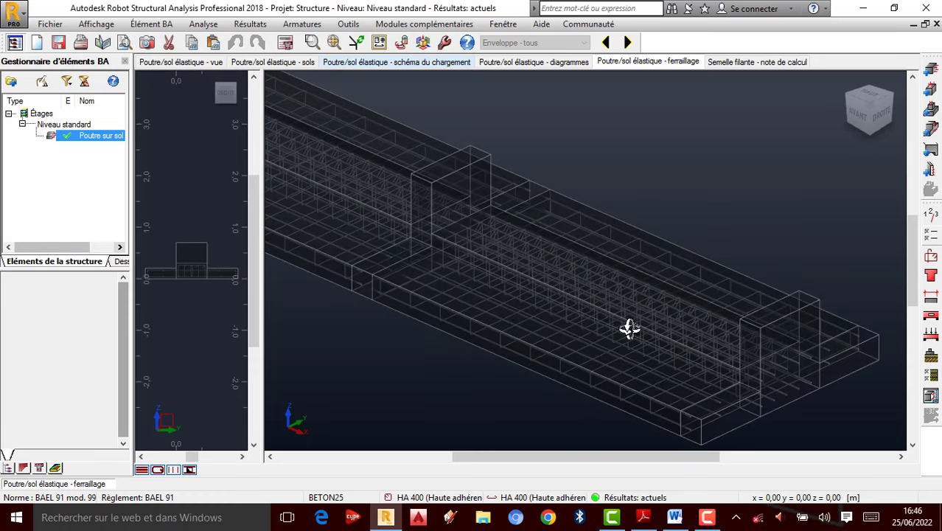
pyautogui.rightClick(649, 200)
pyautogui.click(699, 211)
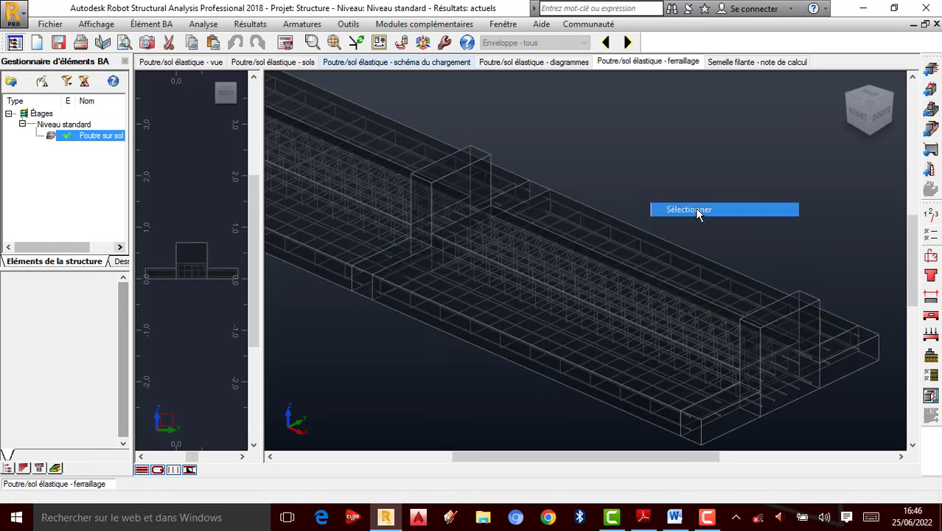
pyautogui.click(662, 312)
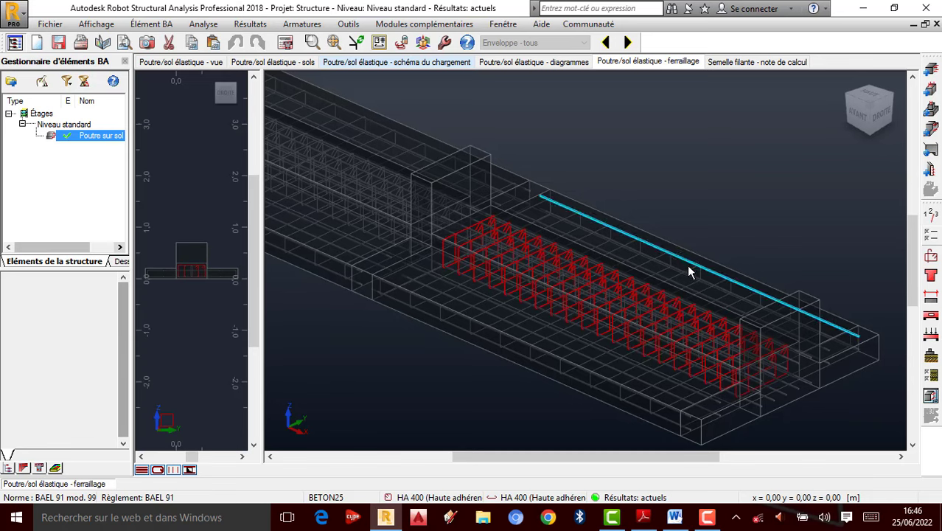
# Add the first span's stem stirrups to the selection so both spans' stirrups are selected in the 3D reinforcement view.
pyautogui.scroll(-3, 691, 270)
pyautogui.scroll(3, 519, 231)
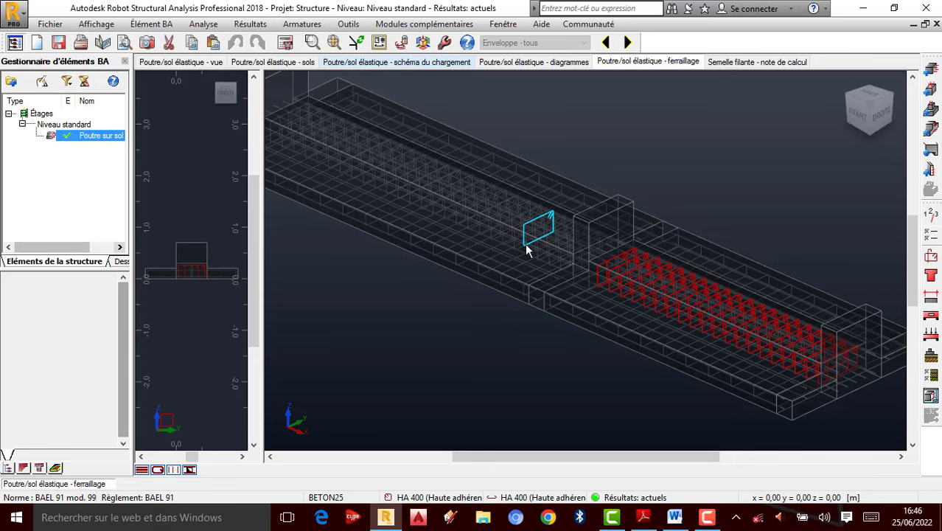
pyautogui.scroll(-3, 475, 244)
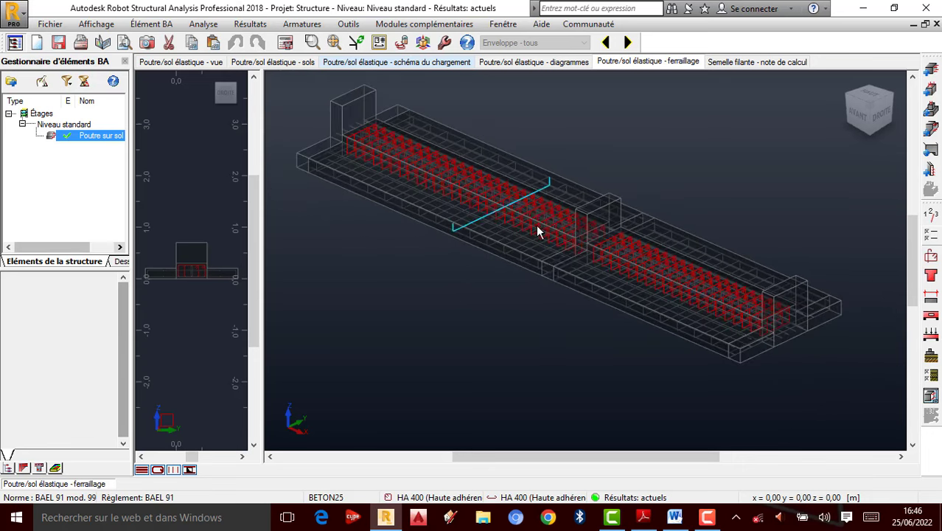
pyautogui.scroll(4, 529, 241)
pyautogui.scroll(-3, 524, 238)
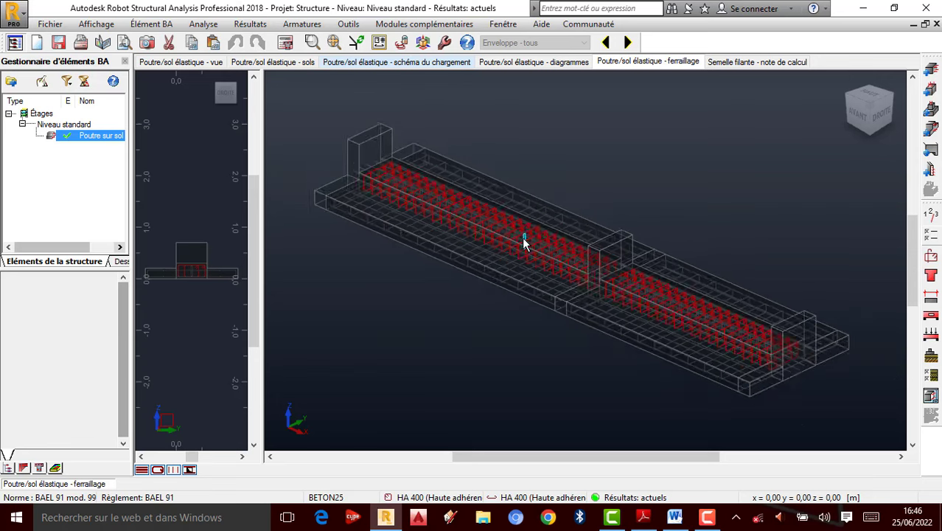
pyautogui.rightClick(641, 207)
pyautogui.click(841, 96)
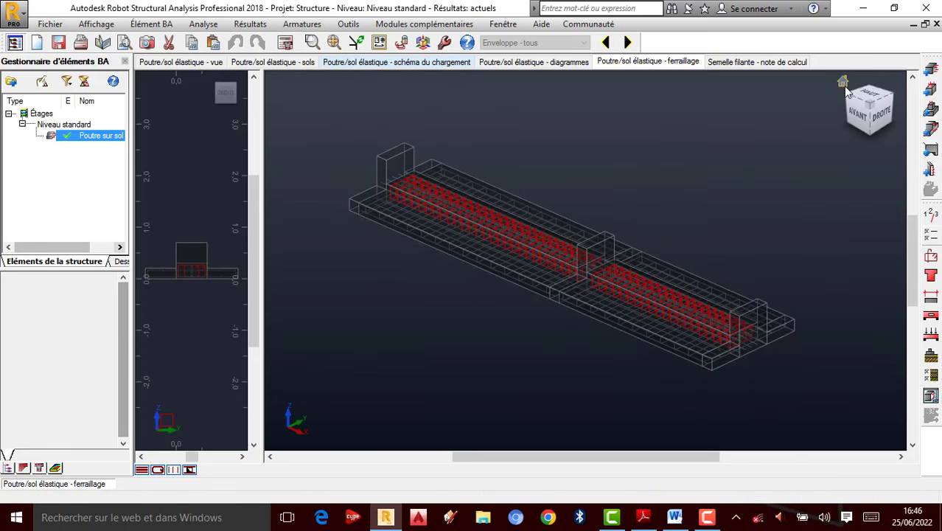
# Examine the selected stem stirrups along both spans in the cross-section and in 3D from the opposite side of the footing.
pyautogui.moveTo(814, 151); pyautogui.dragTo(642, 250)
pyautogui.scroll(4, 630, 250)
pyautogui.scroll(-5, 629, 250)
pyautogui.scroll(6, 210, 258)
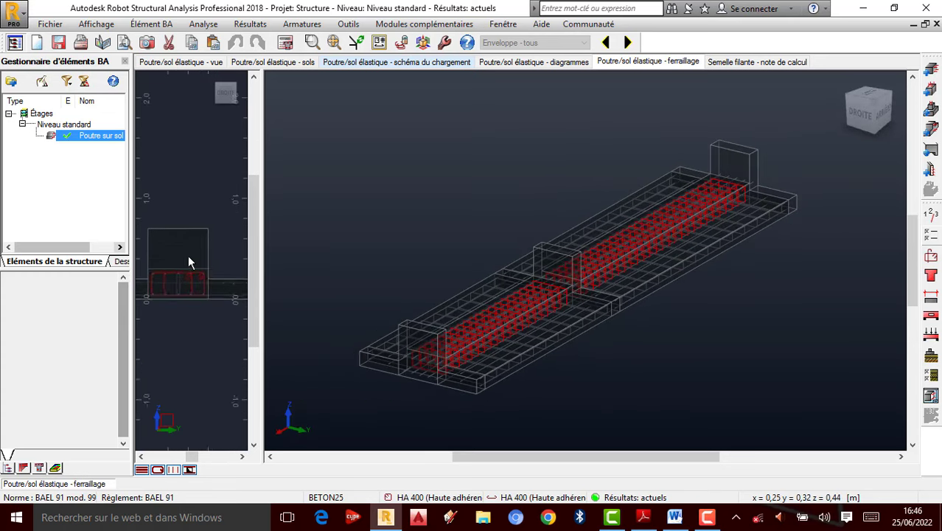
pyautogui.scroll(-6, 192, 259)
pyautogui.scroll(4, 623, 265)
pyautogui.scroll(-2, 614, 261)
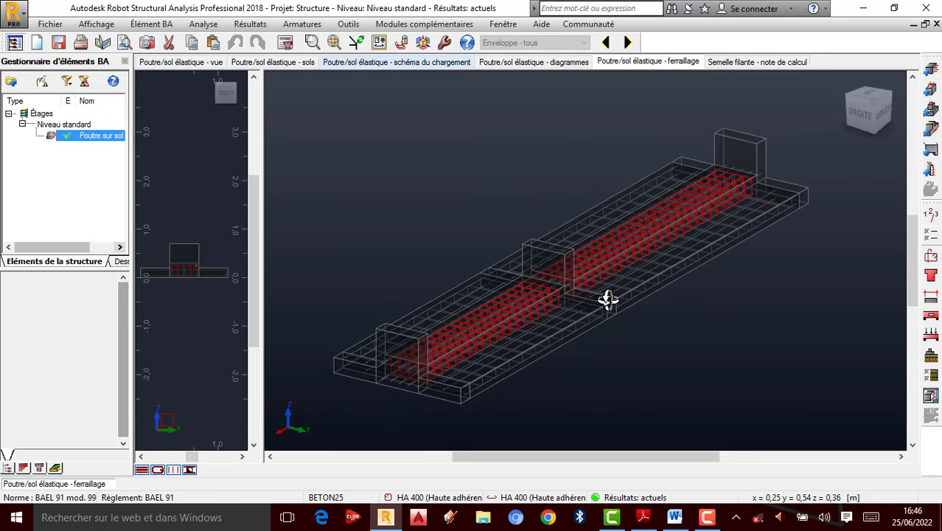
pyautogui.scroll(1, 608, 296)
pyautogui.scroll(-2, 598, 310)
pyautogui.scroll(3, 587, 320)
pyautogui.scroll(-2, 568, 326)
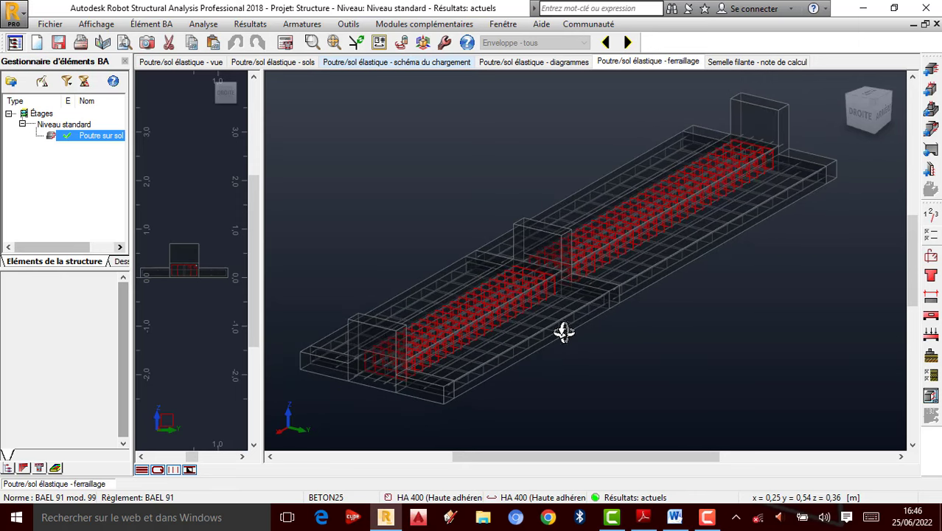
pyautogui.scroll(2, 450, 322)
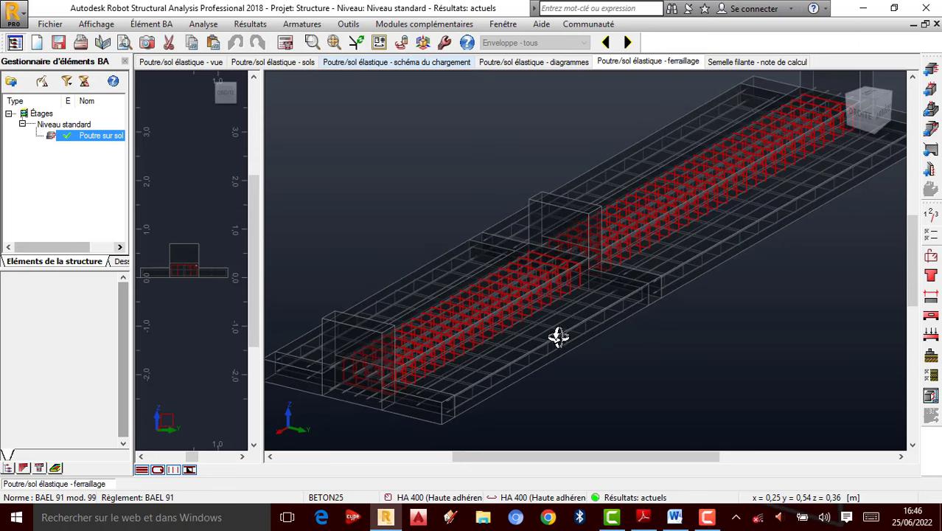
pyautogui.scroll(-2, 554, 338)
pyautogui.keyDown('shift'); pyautogui.moveTo(434, 353); pyautogui.dragTo(511, 322, button='middle'); pyautogui.keyUp('shift')
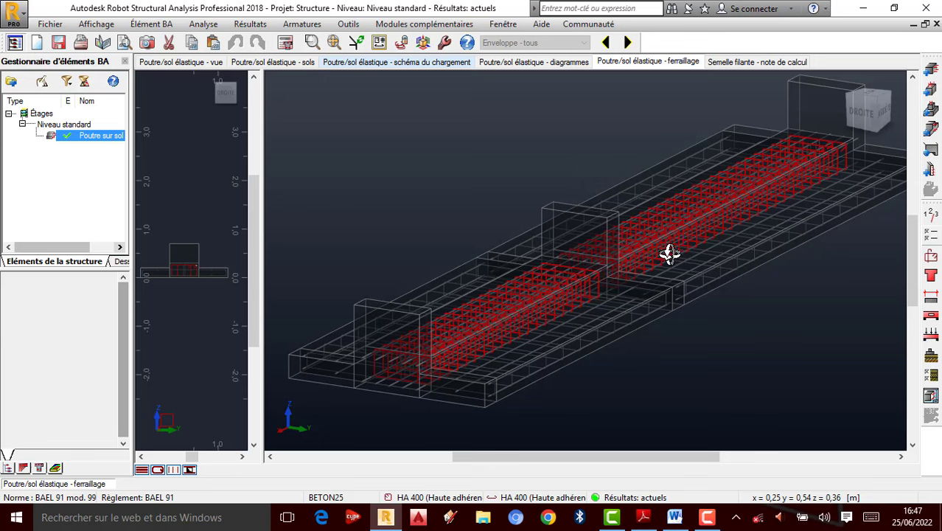
pyautogui.keyDown('shift'); pyautogui.moveTo(599, 290); pyautogui.dragTo(591, 267, button='middle'); pyautogui.keyUp('shift')
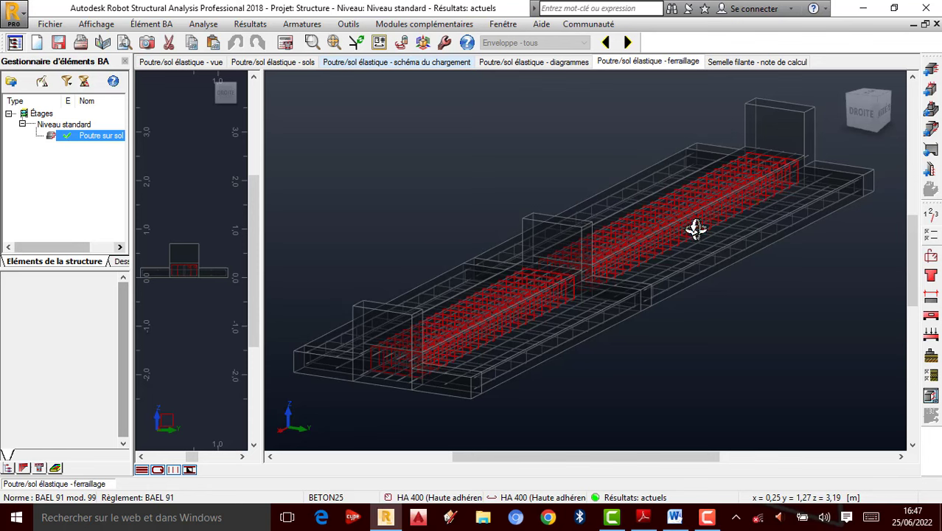
# Open the strip footing's calculation note and review the materials, geometry, soil stratification and calculation assumptions.
pyautogui.click(761, 66)
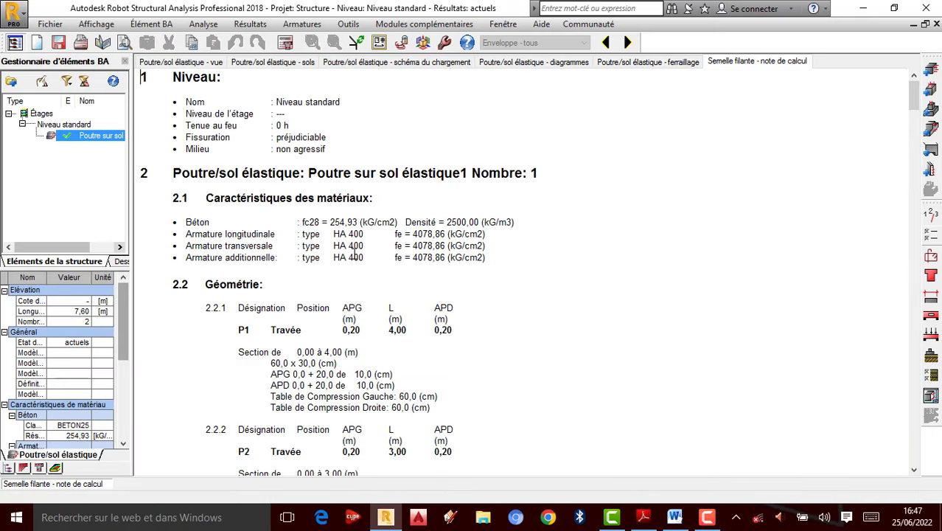
pyautogui.scroll(-3, 355, 254)
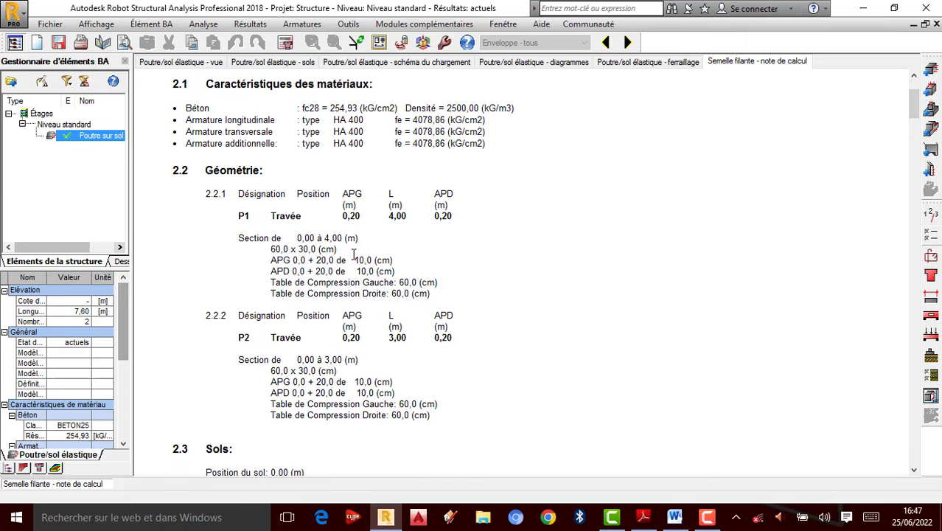
pyautogui.scroll(2, 354, 255)
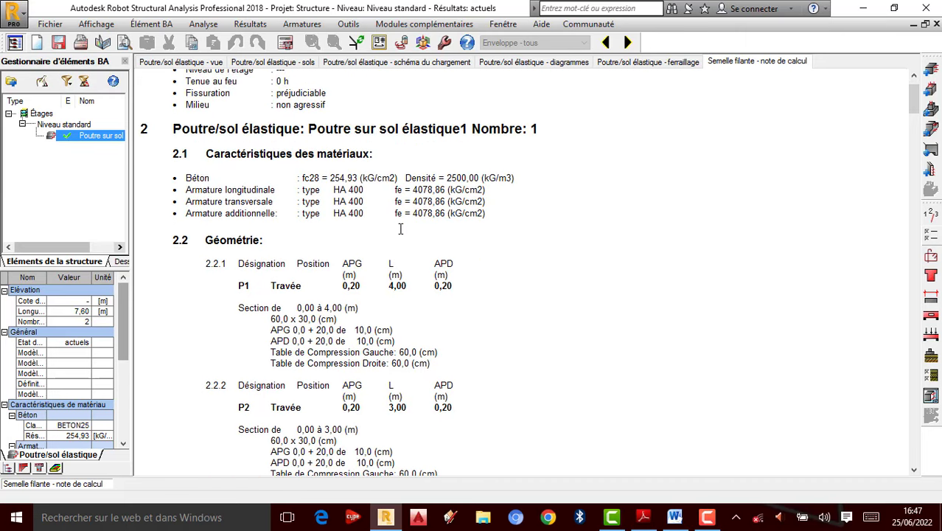
pyautogui.scroll(-2, 396, 230)
pyautogui.scroll(-5, 394, 233)
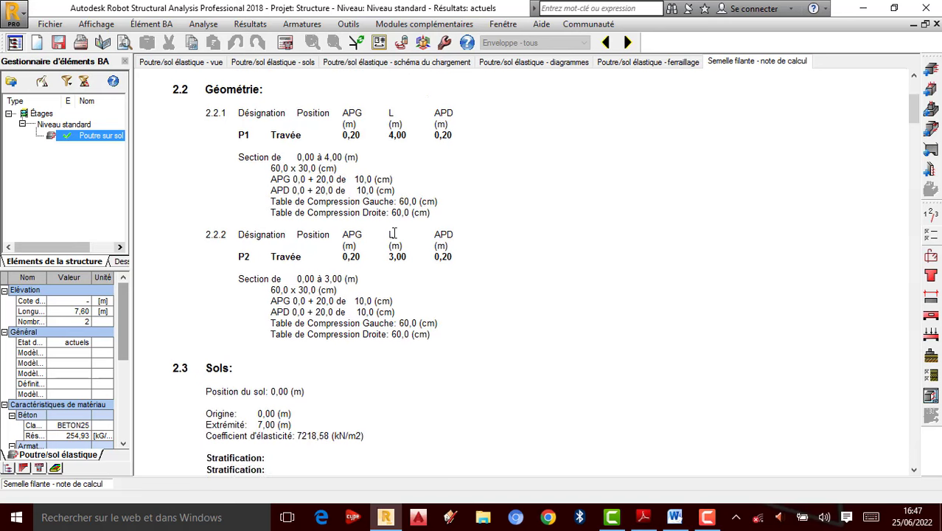
pyautogui.scroll(-3, 394, 233)
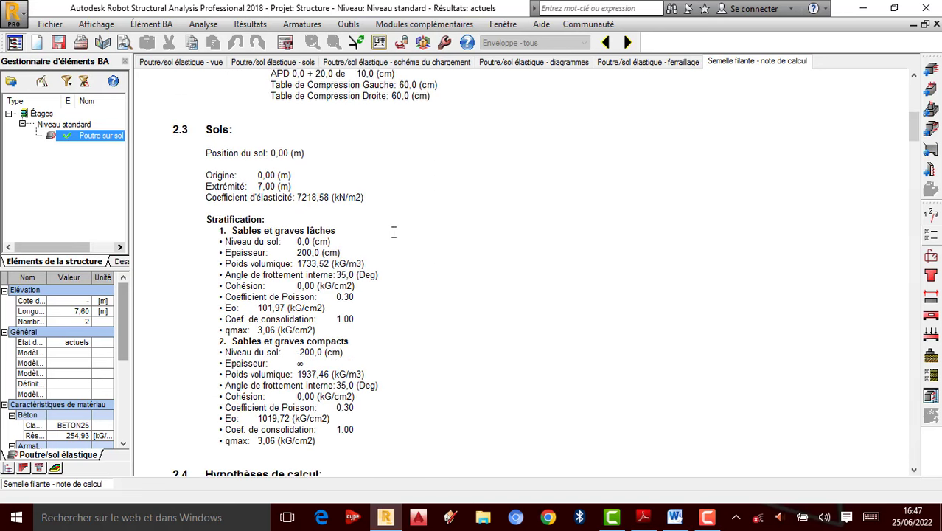
pyautogui.scroll(-1, 394, 232)
pyautogui.scroll(-4, 394, 232)
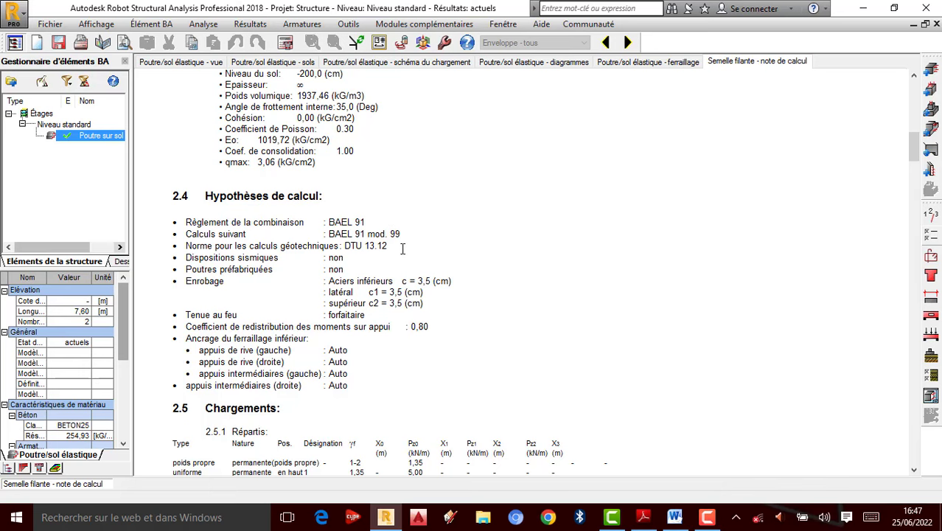
# Read the rest of the calculation note: loads, theoretical results, steel sections, compressed strut stresses, reinforcement and material quantities.
pyautogui.scroll(-9, 395, 254)
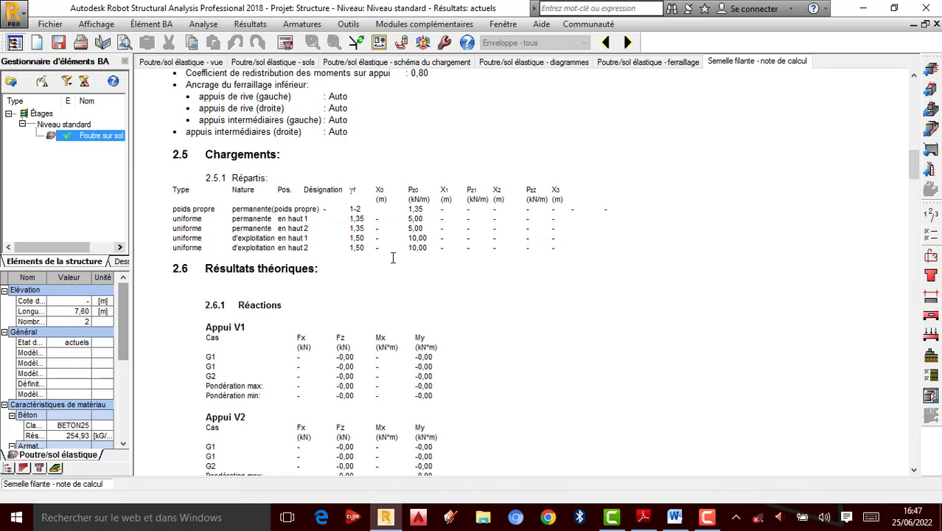
pyautogui.scroll(-20, 391, 256)
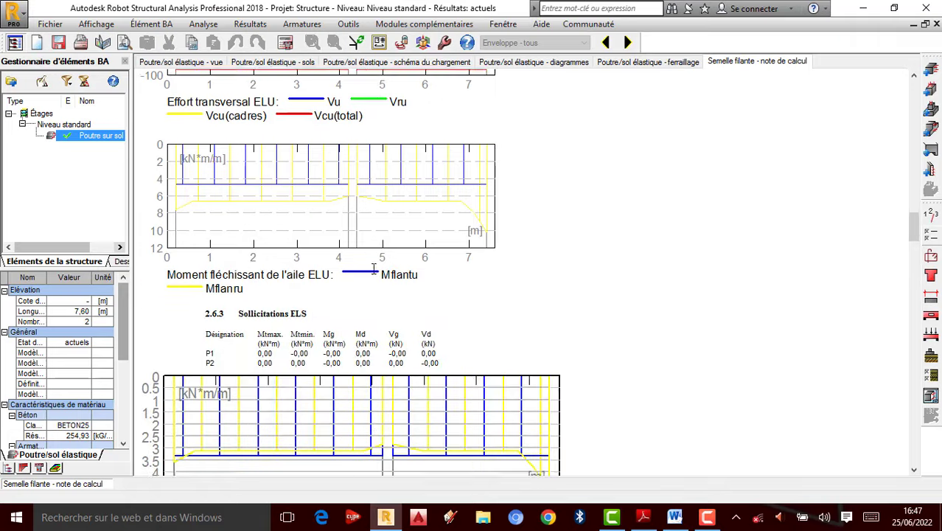
pyautogui.scroll(-20, 368, 283)
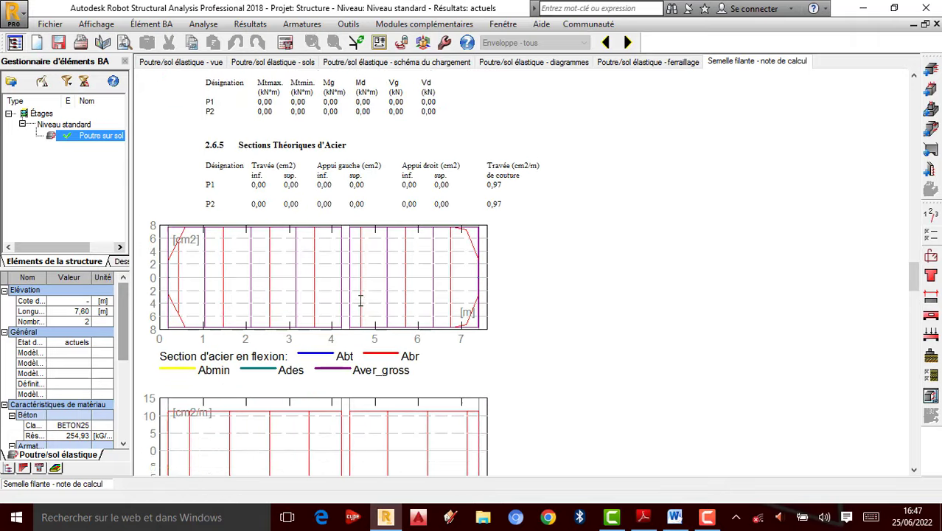
pyautogui.scroll(-20, 361, 300)
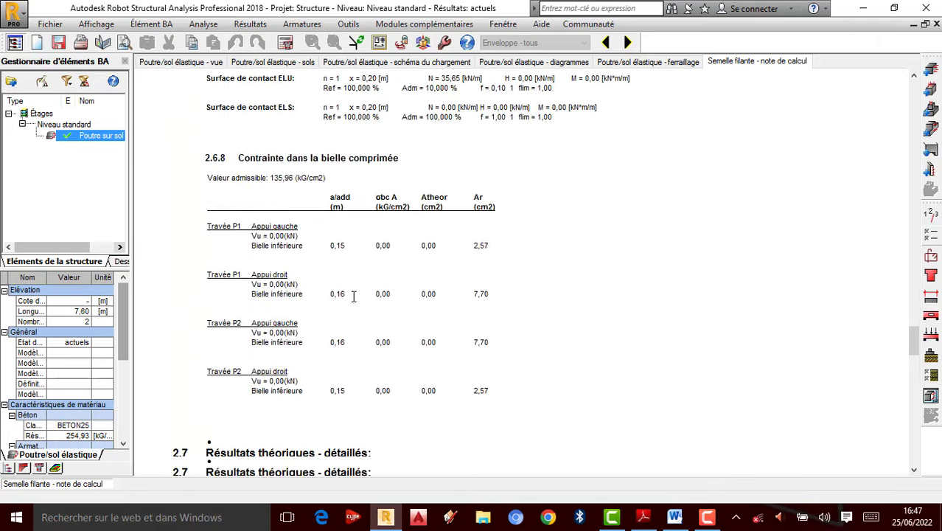
pyautogui.scroll(-20, 339, 295)
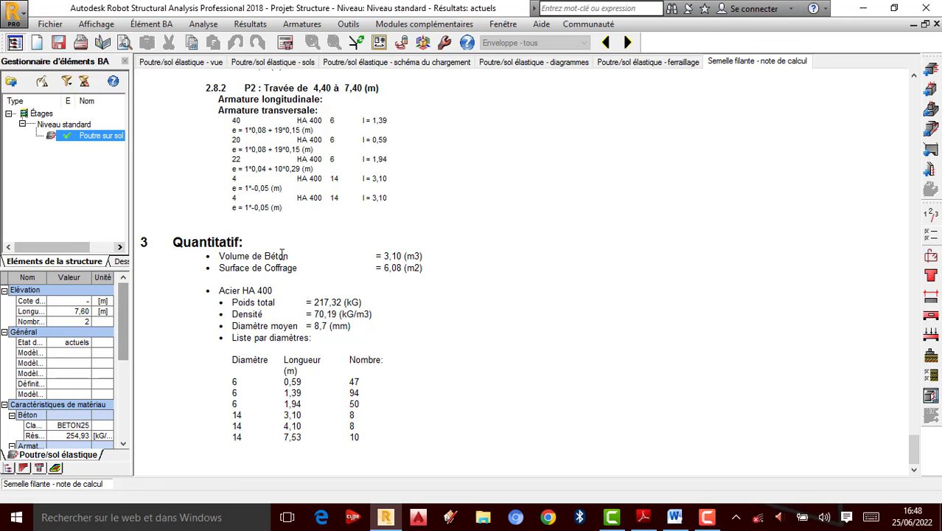
# Review the footing's diagrams, loading scheme and soil definition, and return to the 3D reinforcement view.
pyautogui.click(649, 62)
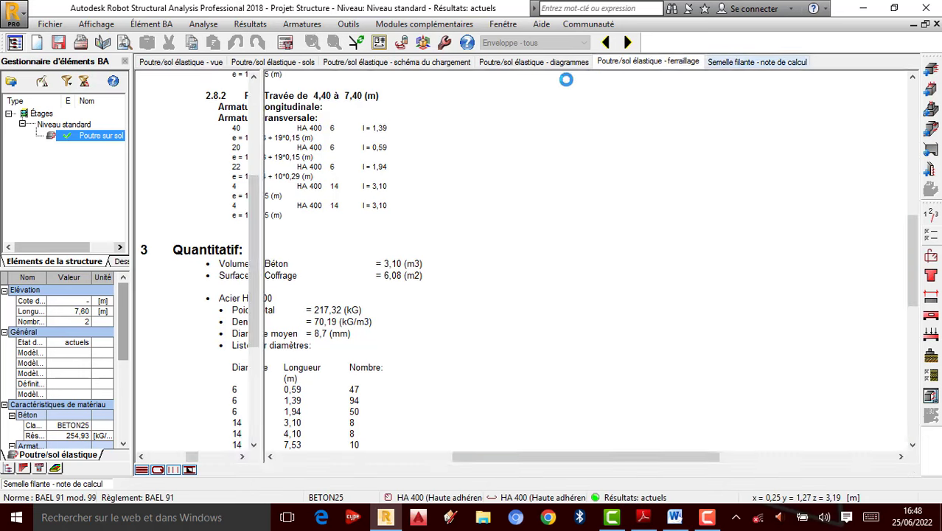
pyautogui.click(567, 68)
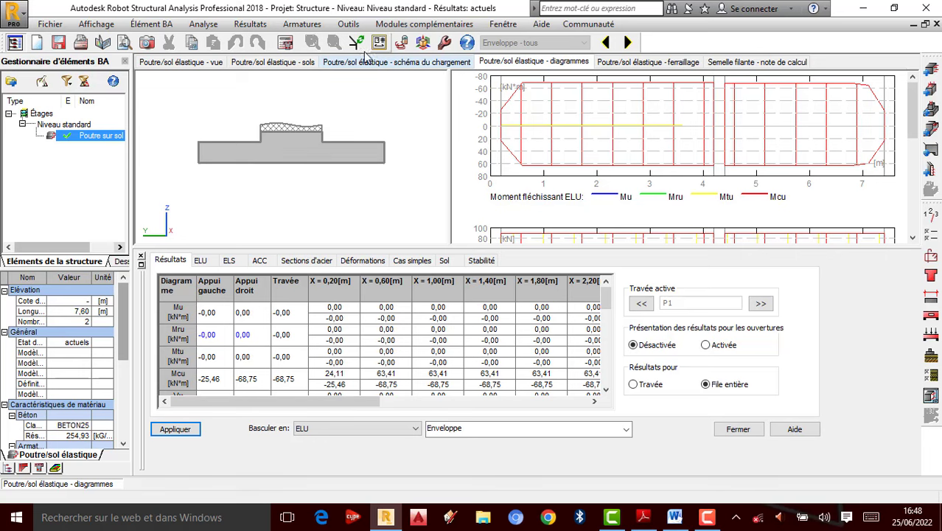
pyautogui.click(426, 65)
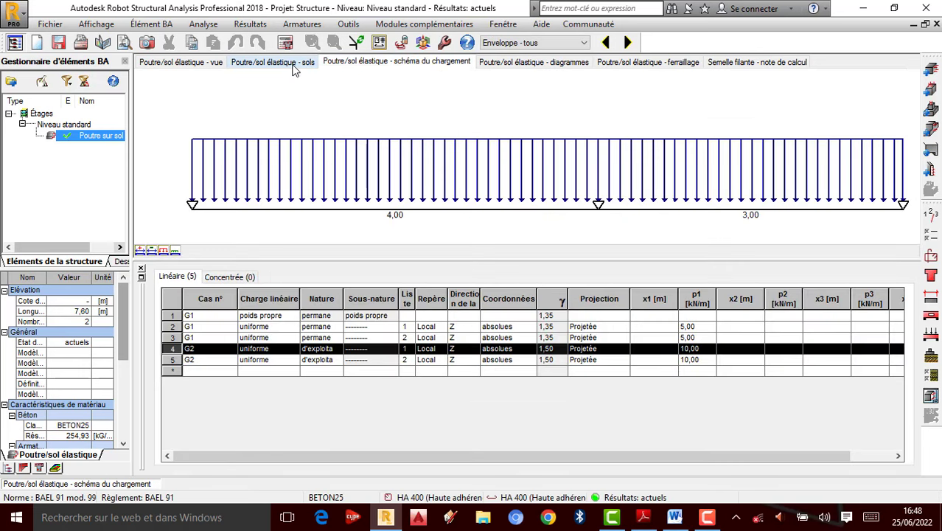
pyautogui.click(299, 66)
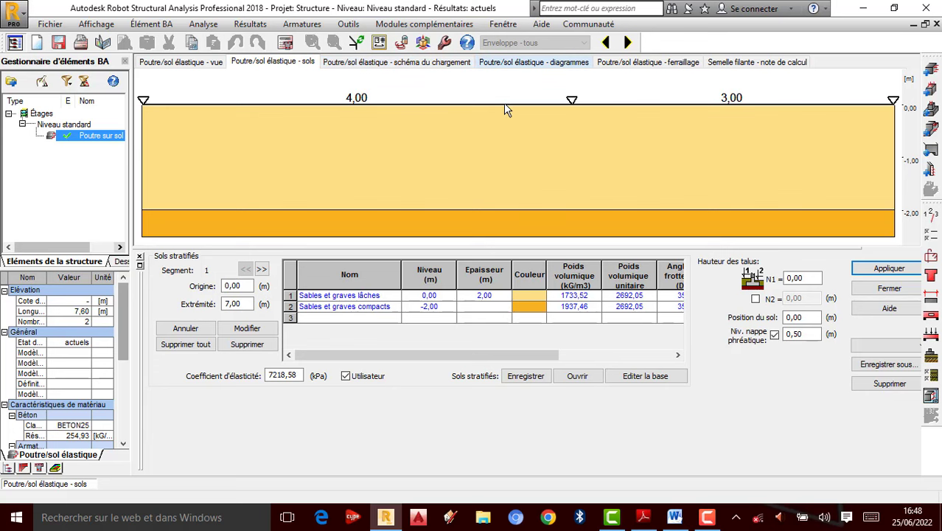
pyautogui.click(553, 63)
pyautogui.click(644, 63)
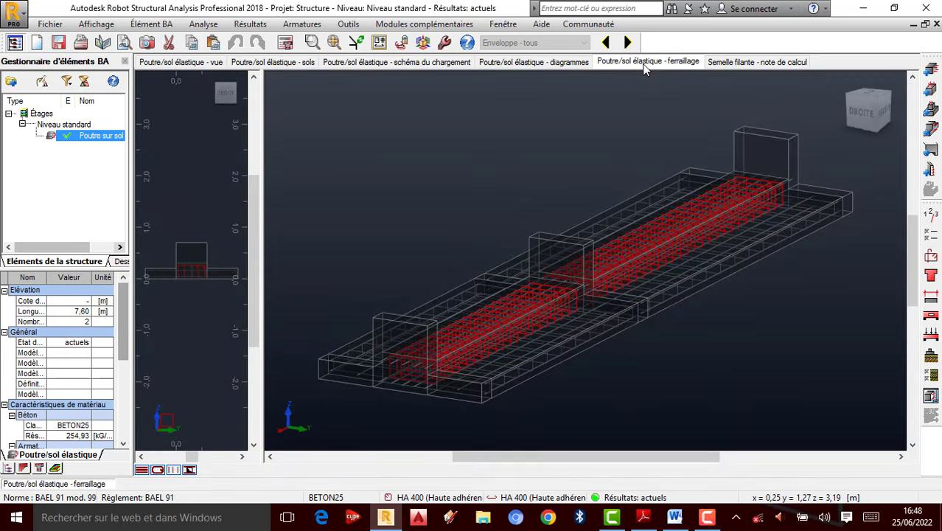
pyautogui.moveTo(617, 213); pyautogui.dragTo(605, 258)
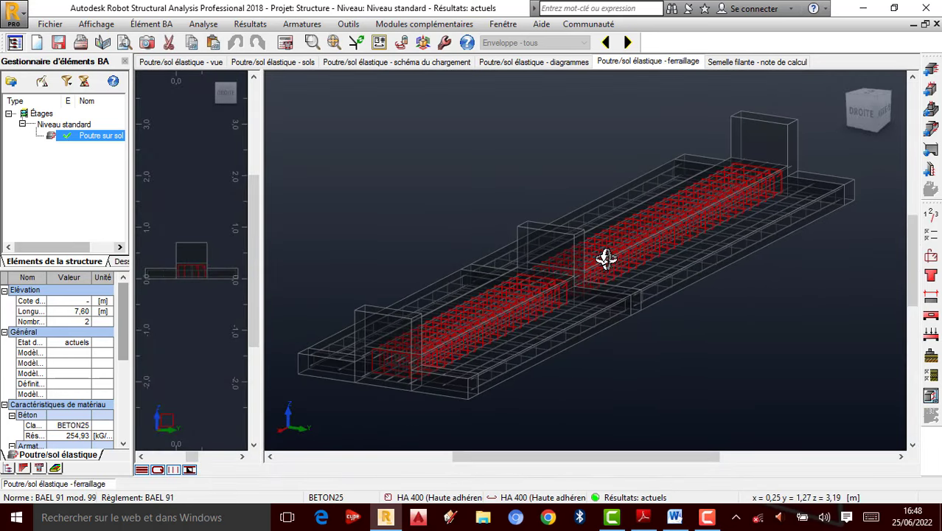
pyautogui.click(707, 517)
pyautogui.click(909, 448)
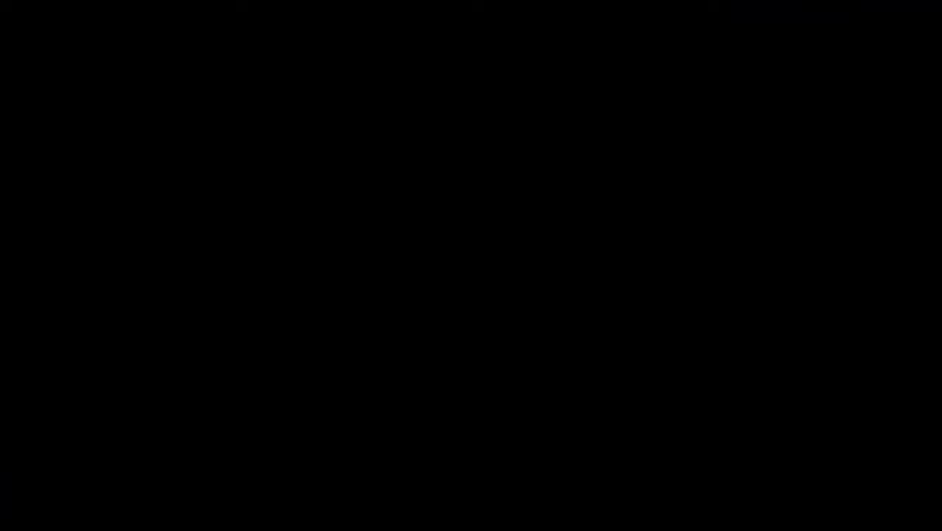